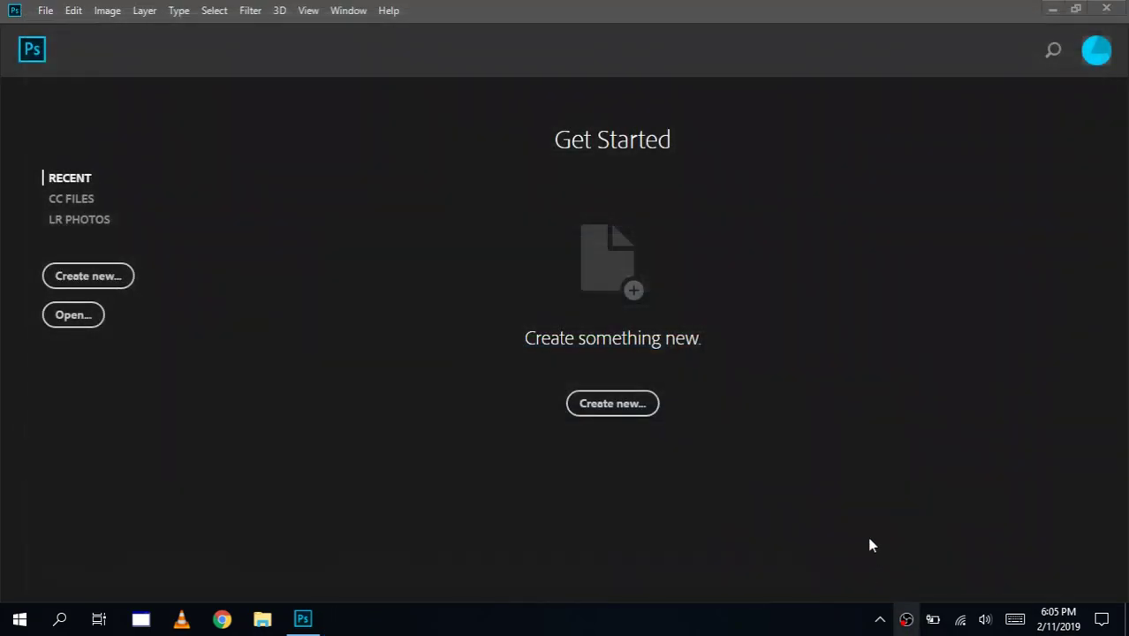
Step: Create Untitled-1 from the custom preset: 685 × 1530 px, 300 ppi, white background
left_click(610, 402)
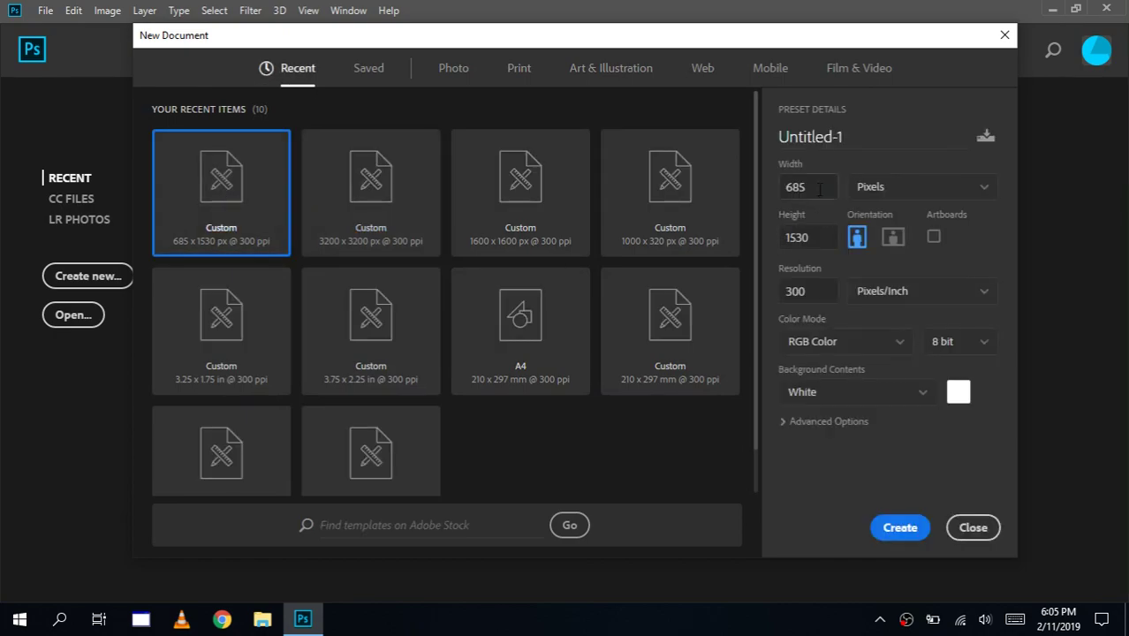
left_click(820, 189)
key("Tab")
left_click(811, 292)
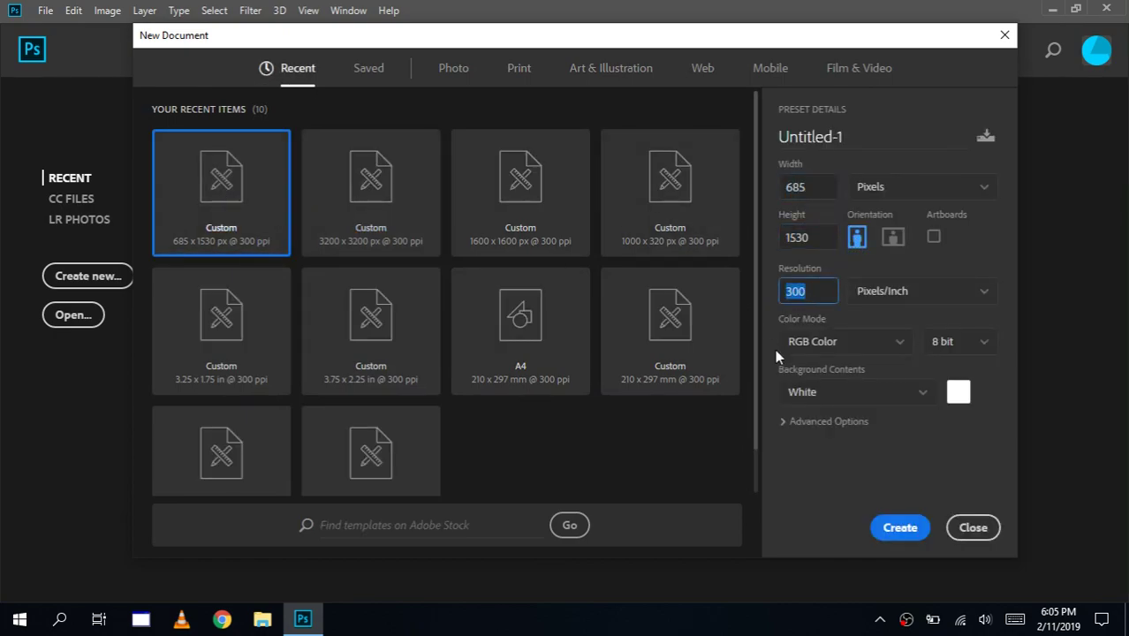
left_click(896, 530)
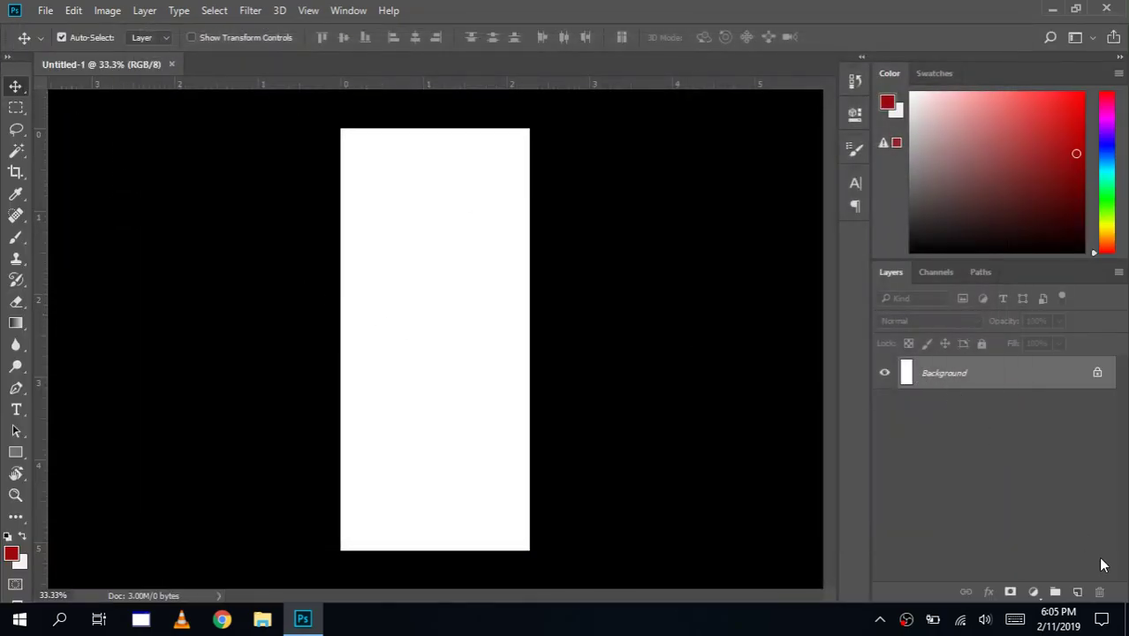
Step: Add a new empty layer named BG
left_click(1077, 592)
double_click(933, 374)
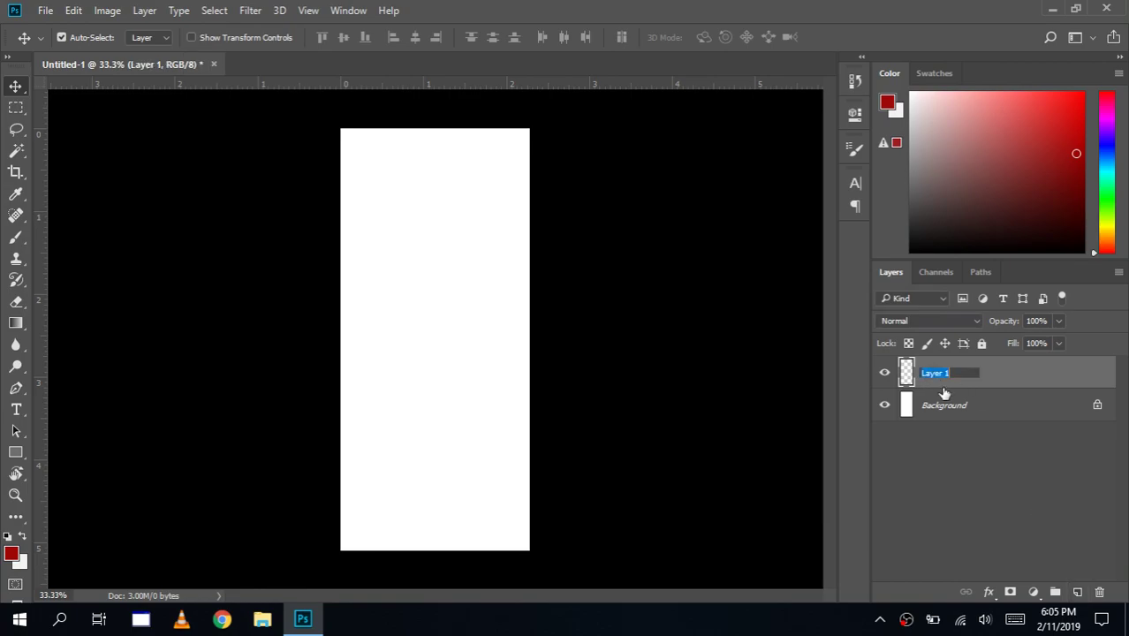
type("BG")
key("Return")
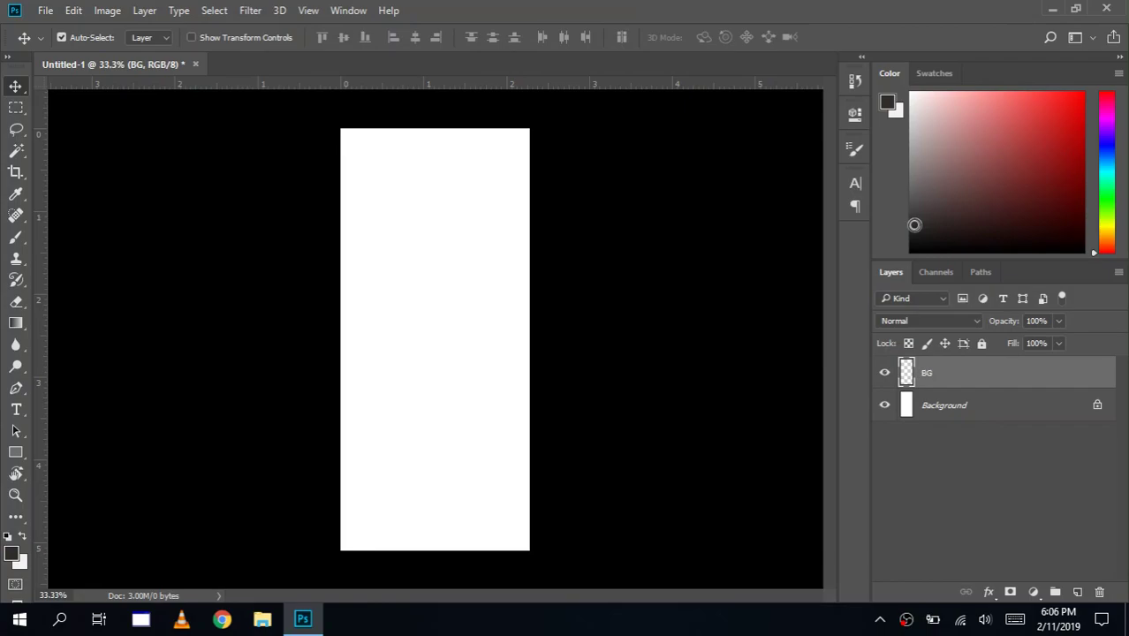
Step: Fill the BG layer with the dark grey foreground colour
left_click(75, 10)
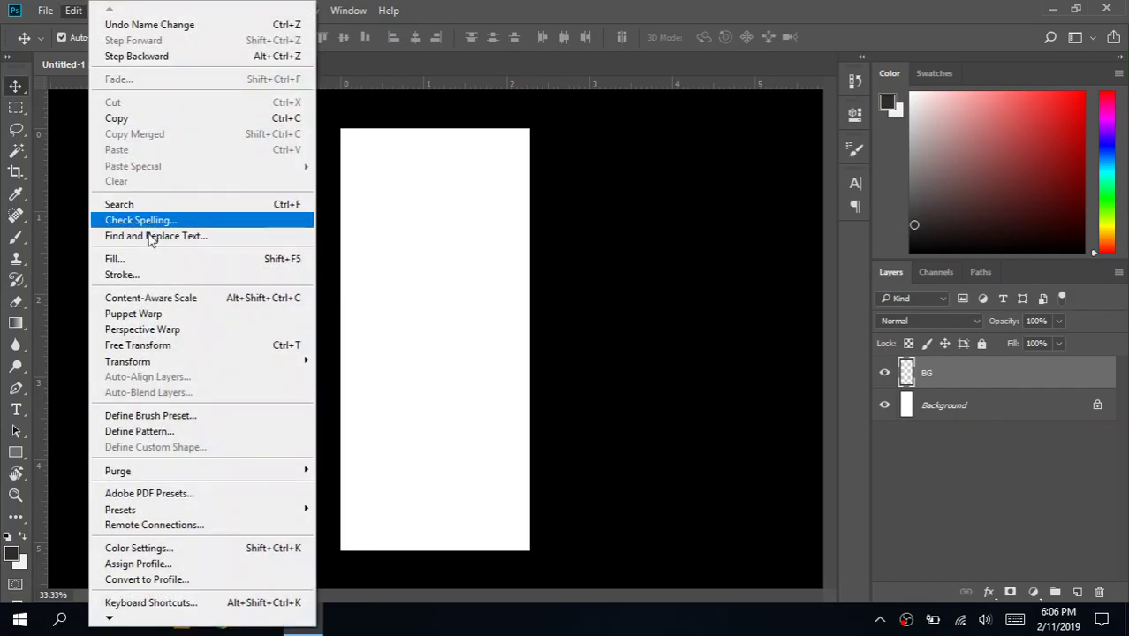
left_click(115, 259)
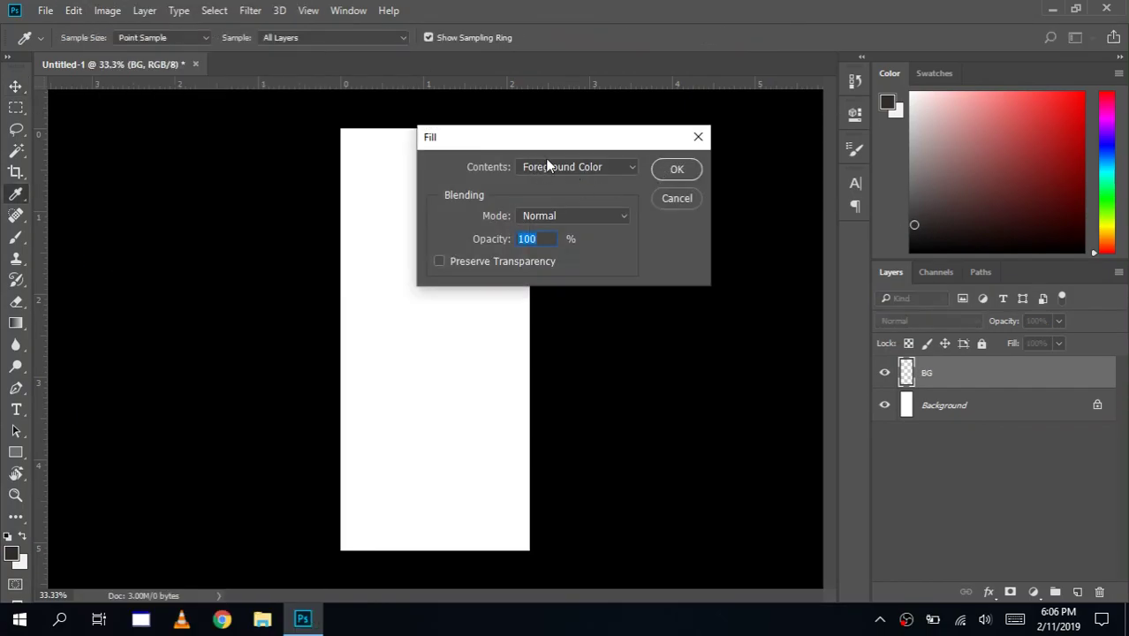
left_click(664, 174)
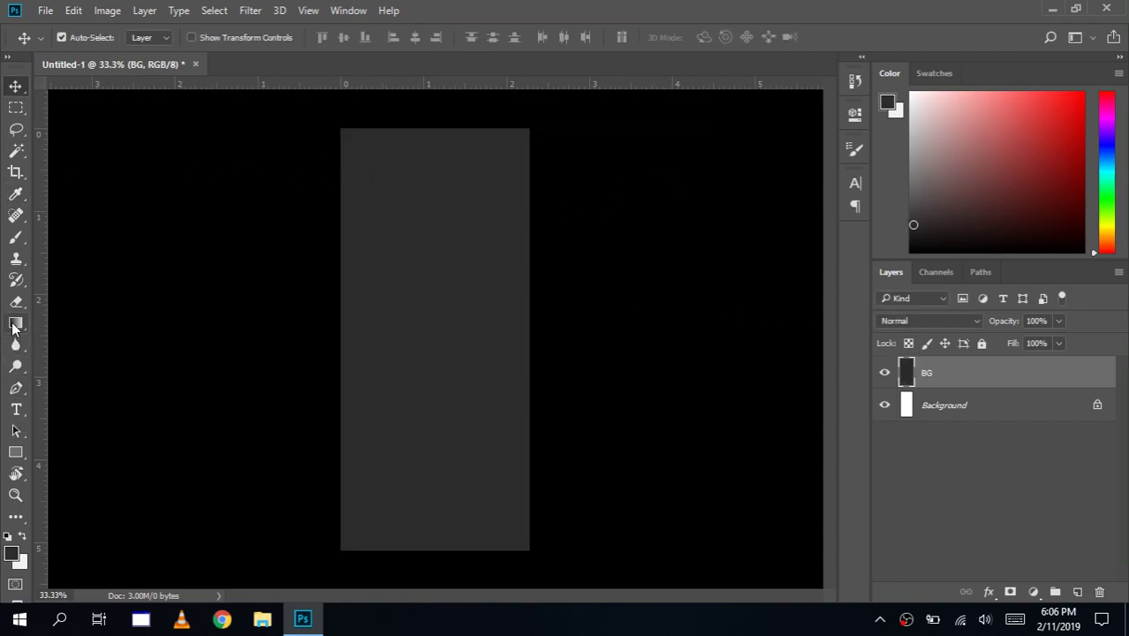
Step: Draw a thin white rectangle bar fitted across the top of the page
left_click(16, 453)
key("x")
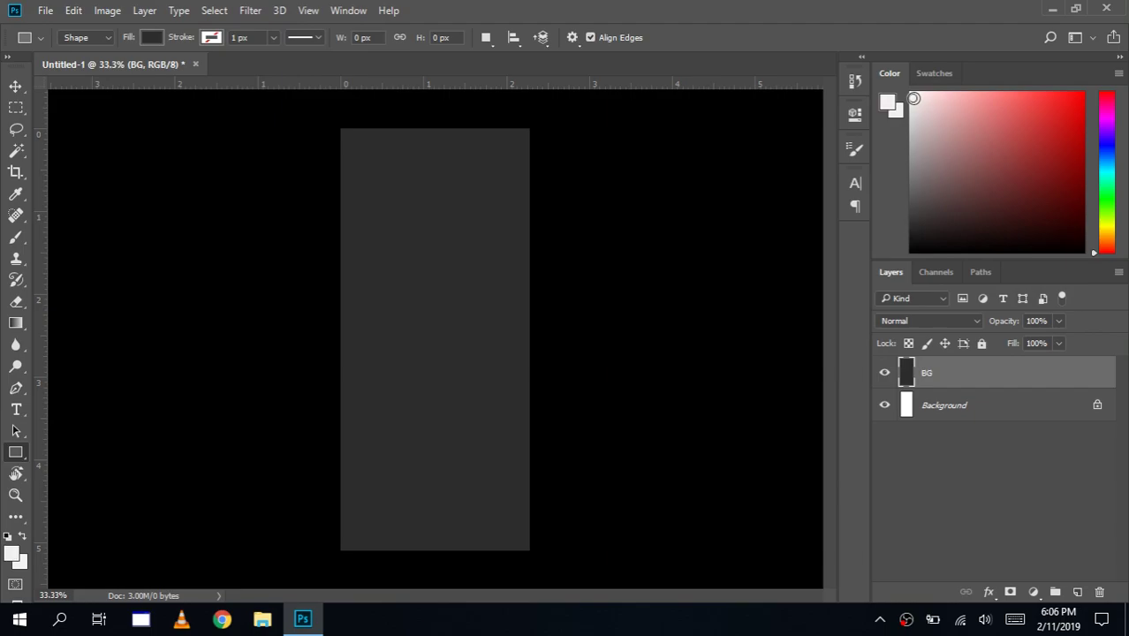
left_click_drag(313, 122, 545, 147)
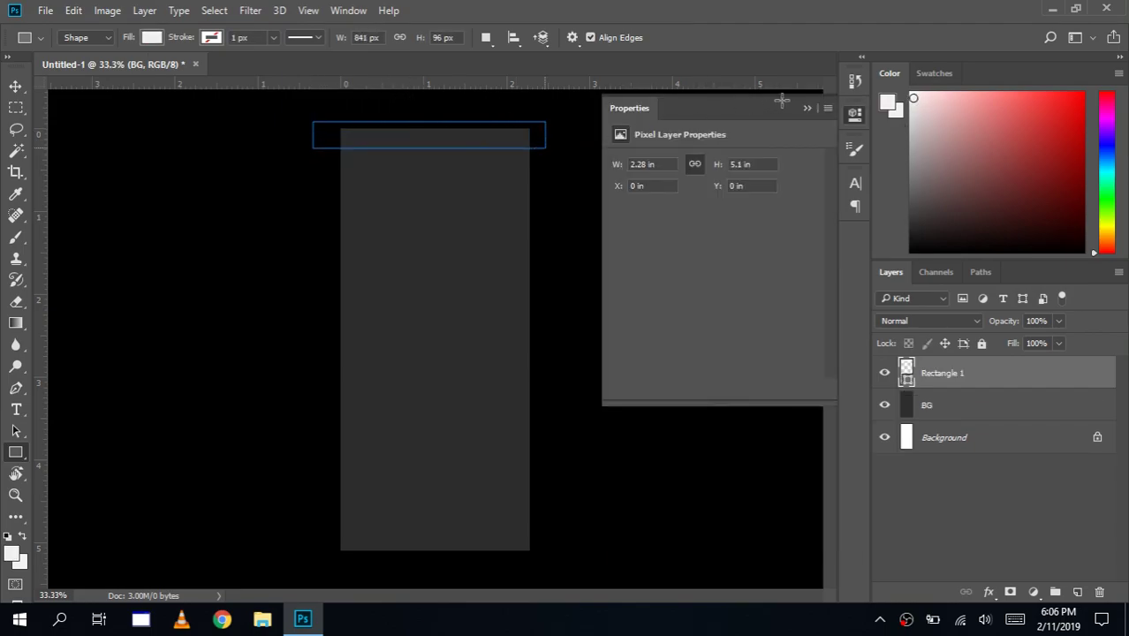
left_click(810, 107)
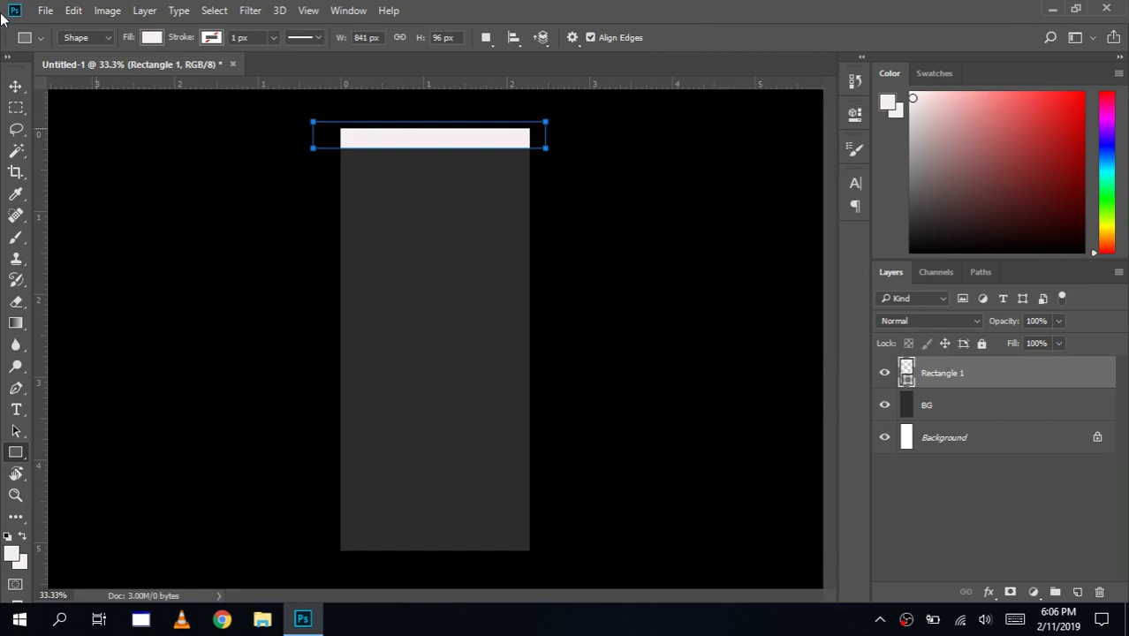
left_click(15, 85)
left_click_drag(413, 149, 412, 154)
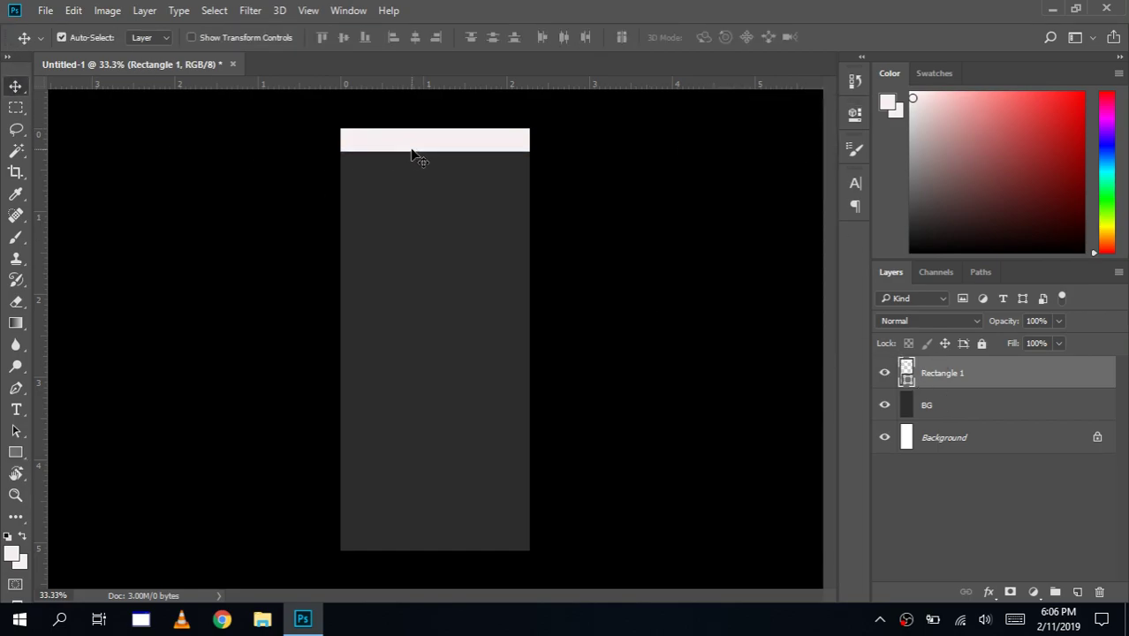
Step: Duplicate the white bar and move the copy to the bottom of the page
left_click_drag(942, 374, 1078, 593)
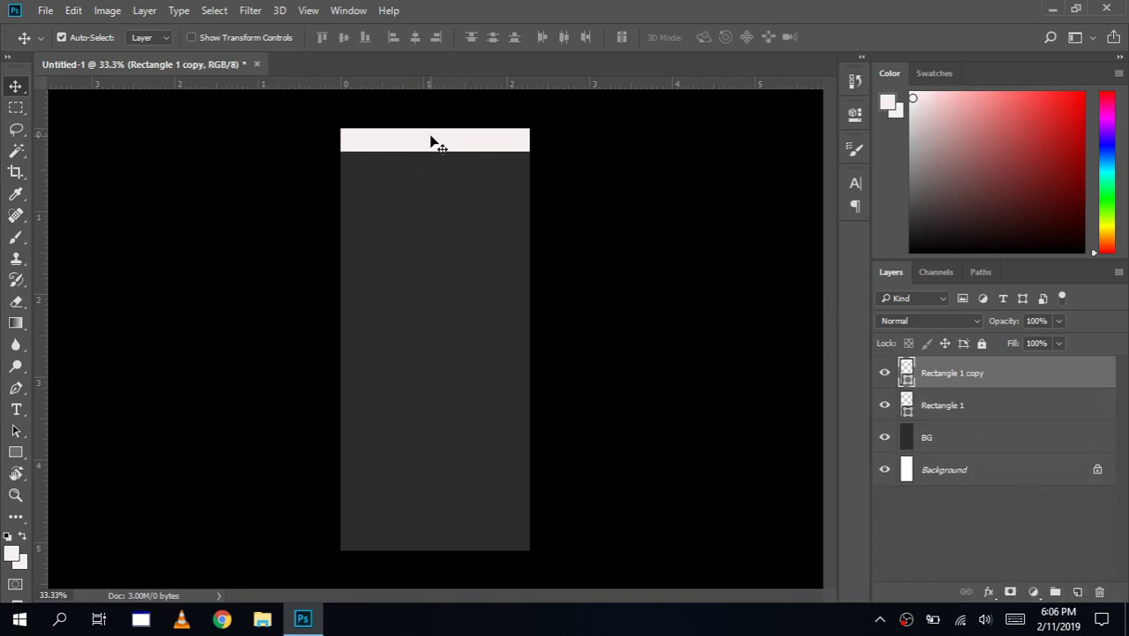
mouse_move(434, 144)
left_mouse_down()
mouse_move(446, 391)
mouse_move(472, 550)
left_mouse_up()
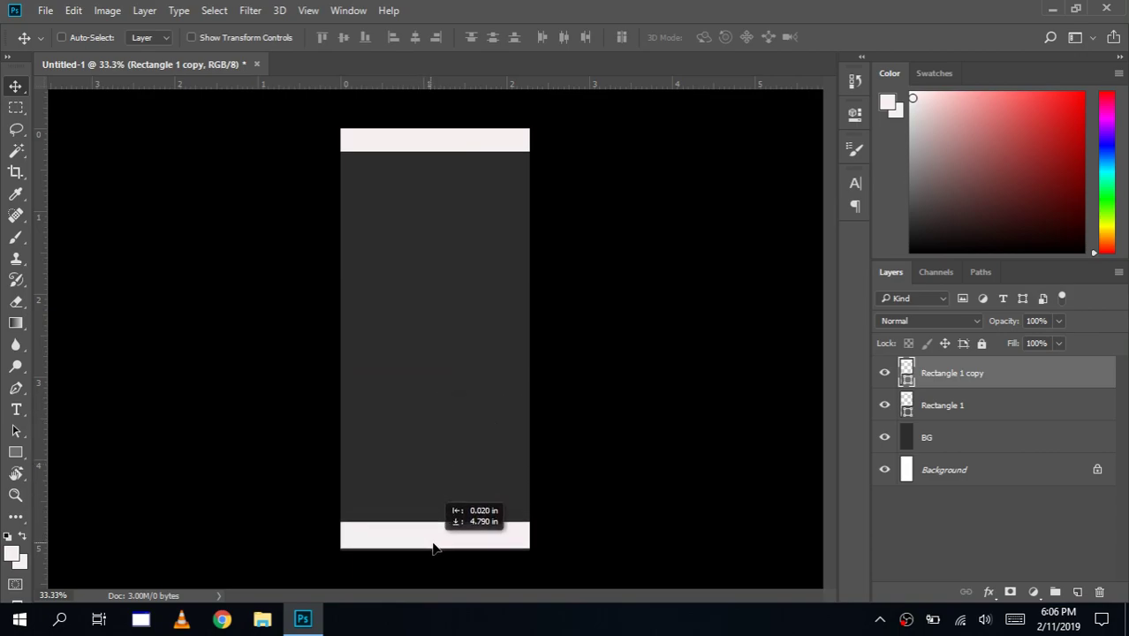
key("Up")
key("Up")
key("Up")
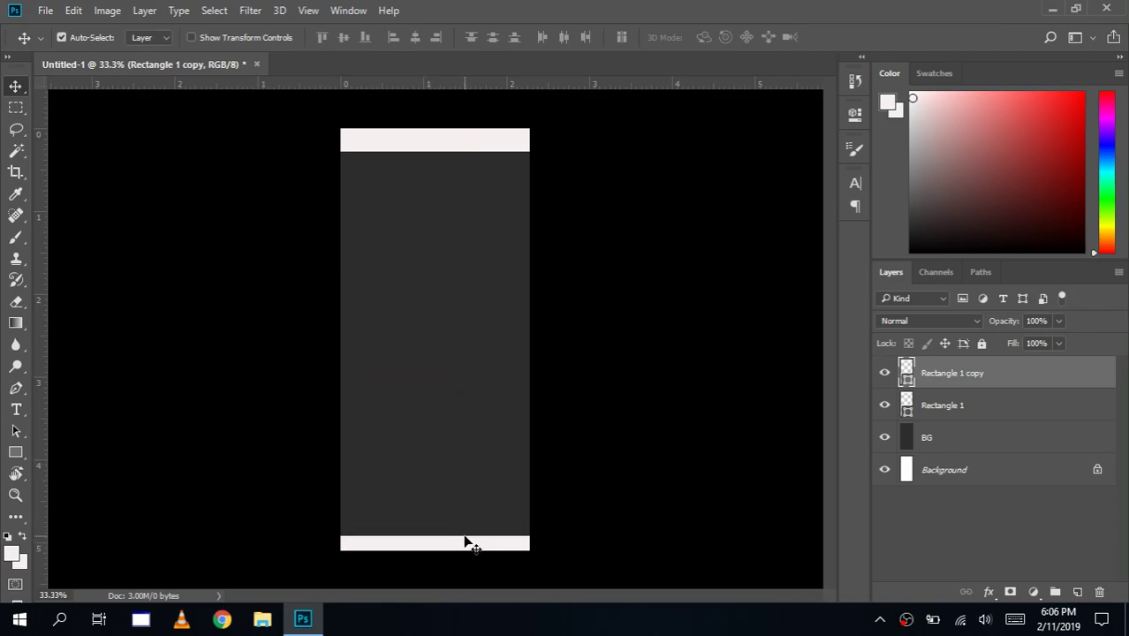
key("Up")
key("Up")
key("Up")
key("Up")
key("Up")
key("Up")
key("Up")
key("Up")
key("Up")
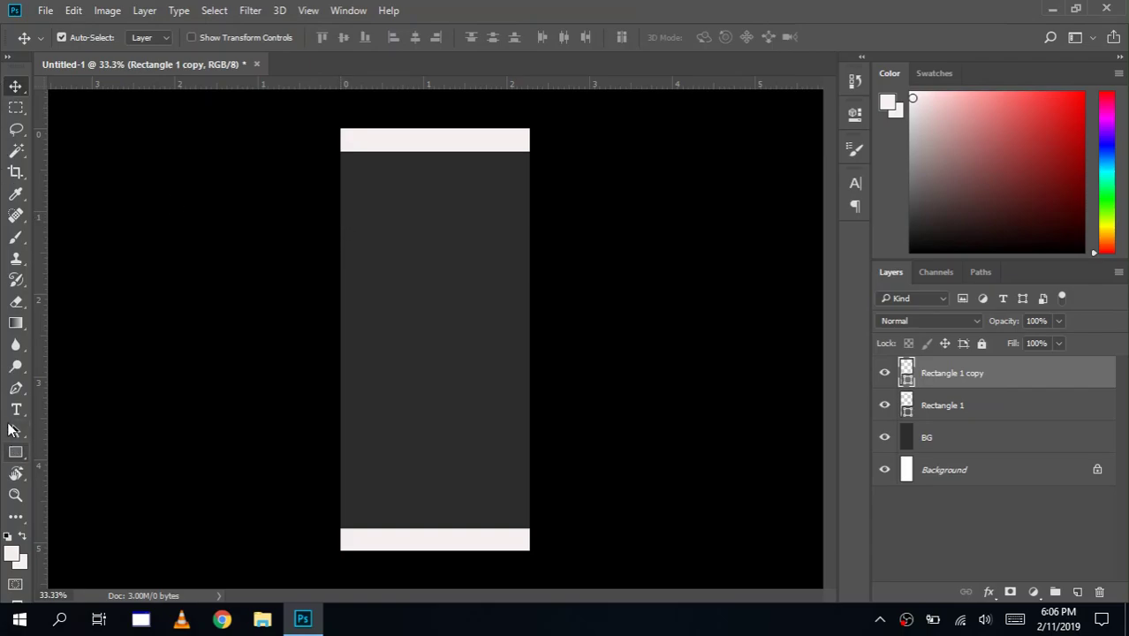
left_click(14, 455)
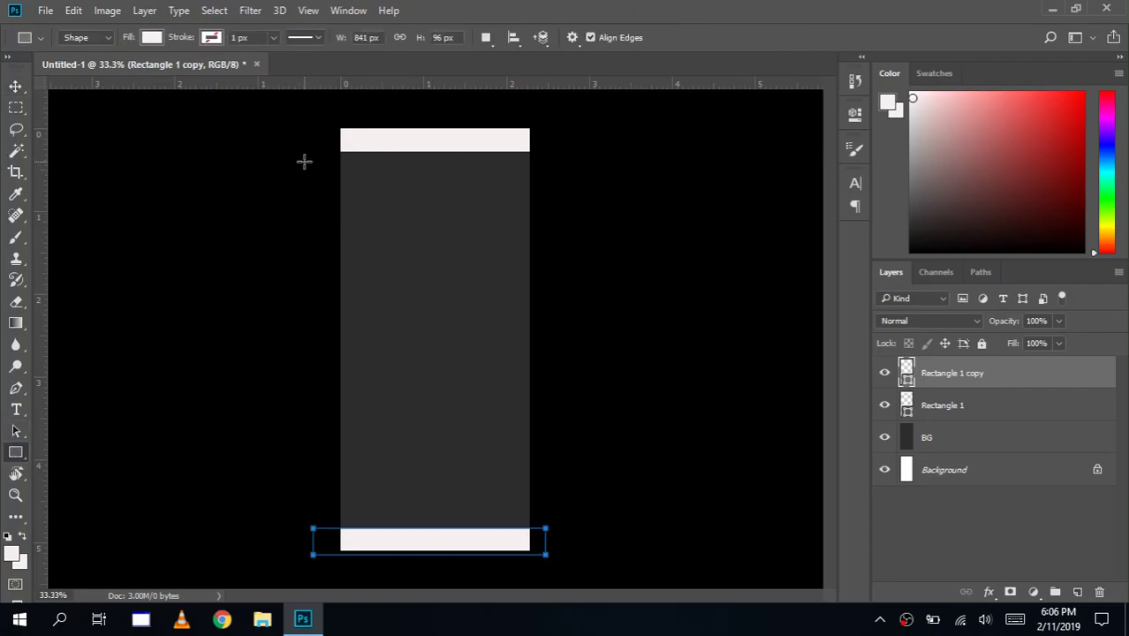
Step: Draw a wide rectangle under the top bar and fill it red #db0000
mouse_move(282, 153)
left_mouse_down()
mouse_move(585, 249)
mouse_move(591, 233)
left_mouse_up()
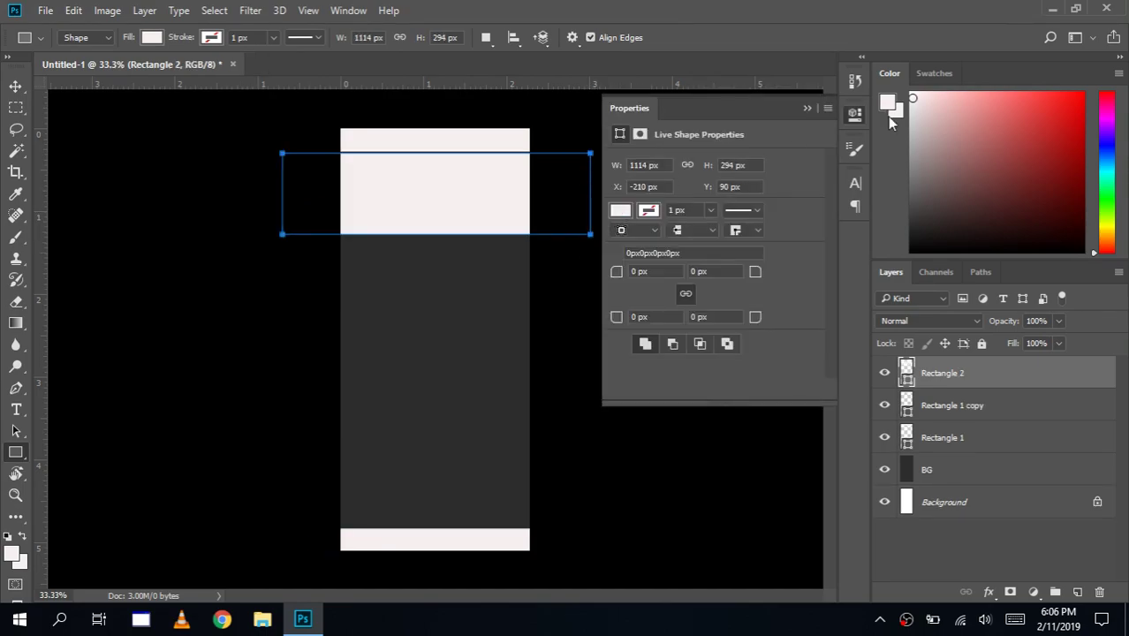
double_click(907, 371)
left_click_drag(802, 361, 835, 340)
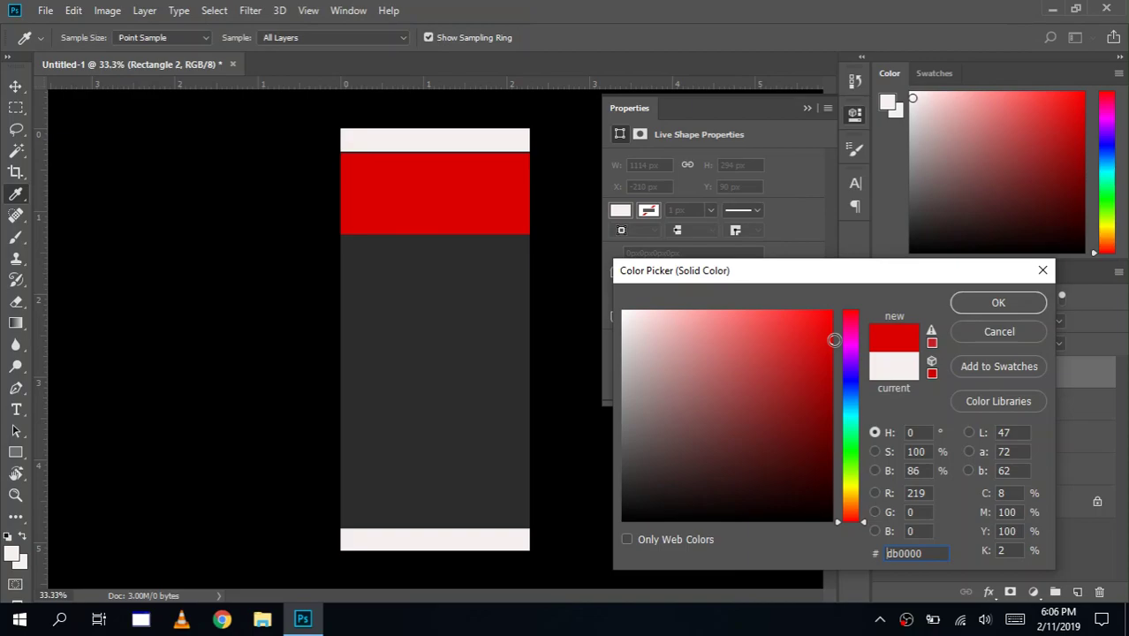
left_click(979, 304)
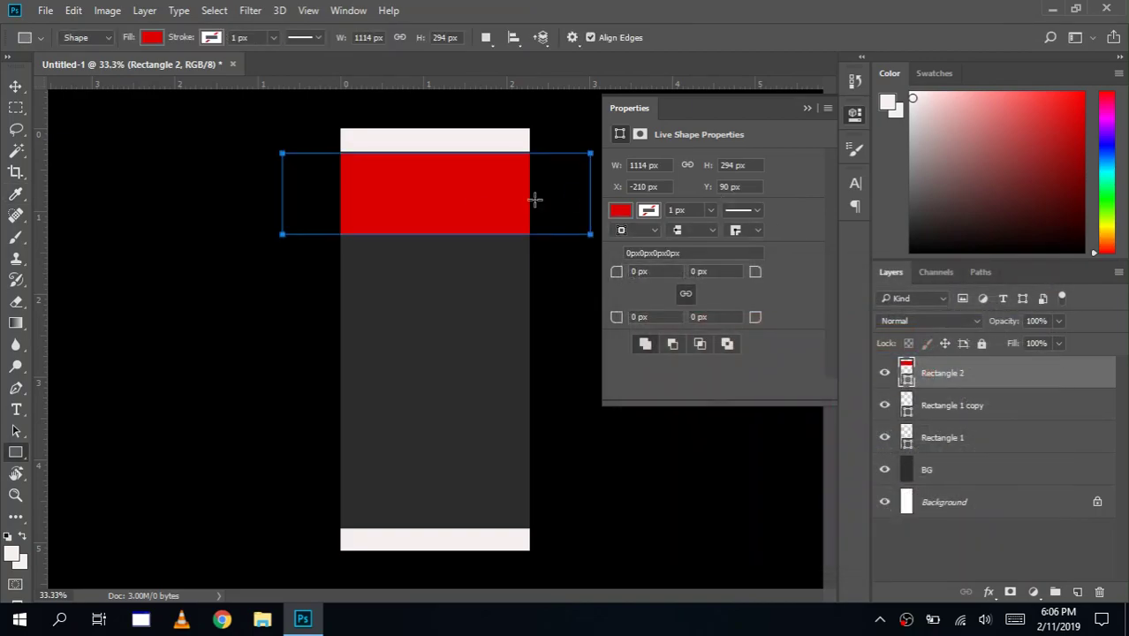
left_click(807, 109)
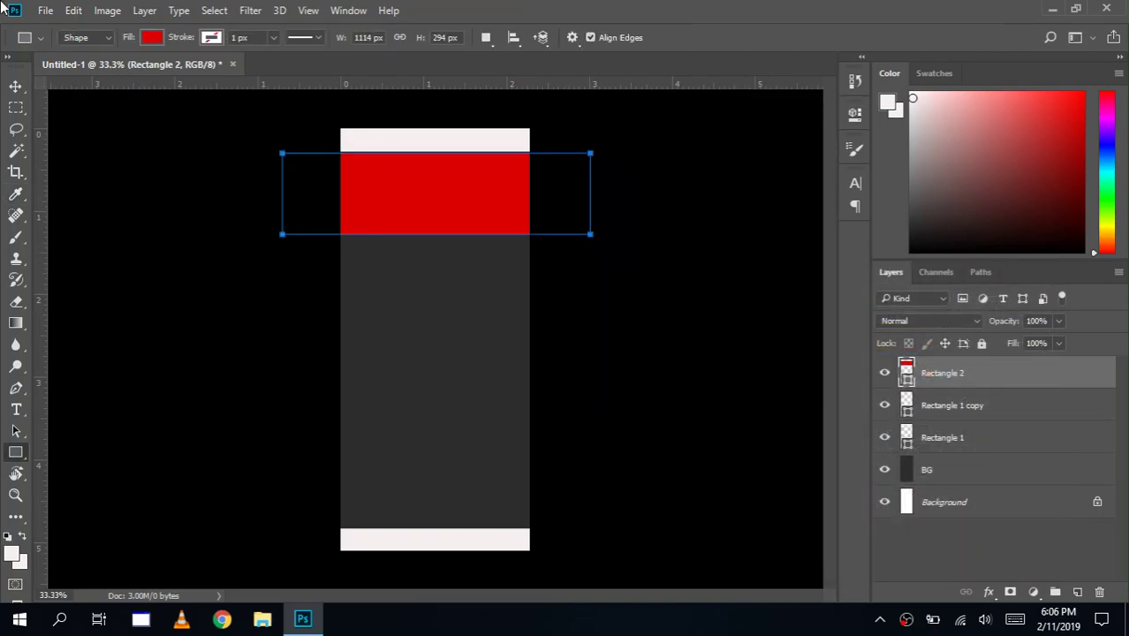
left_click(73, 10)
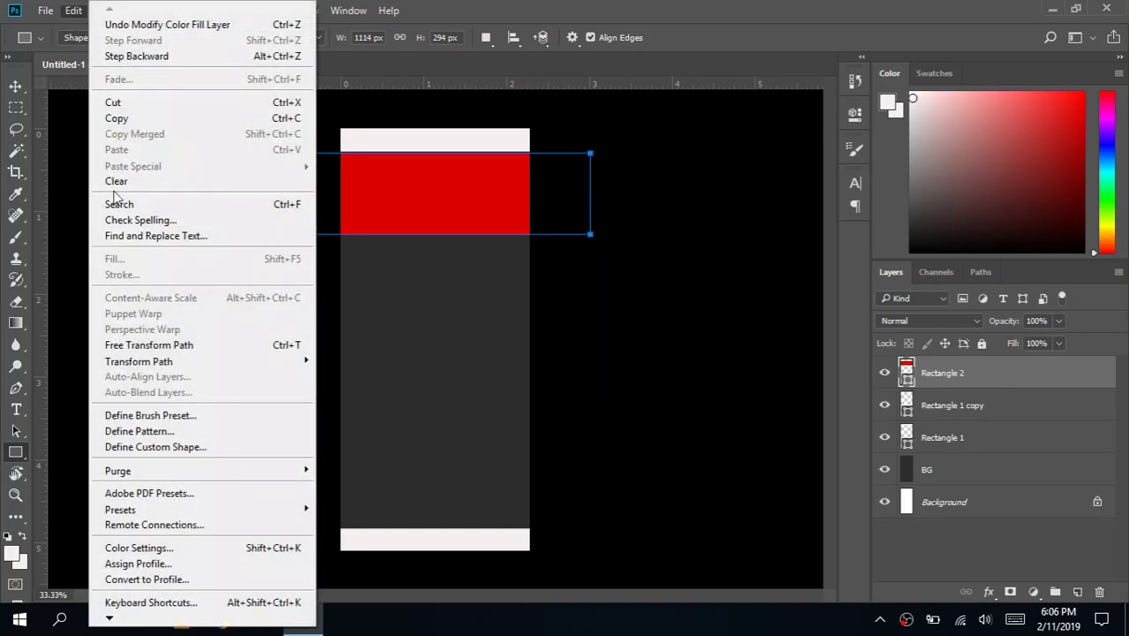
Step: Rotate the red rectangle about -10°, raise it, and place its layer beneath the white bars
left_click(133, 350)
left_click_drag(605, 230, 604, 214)
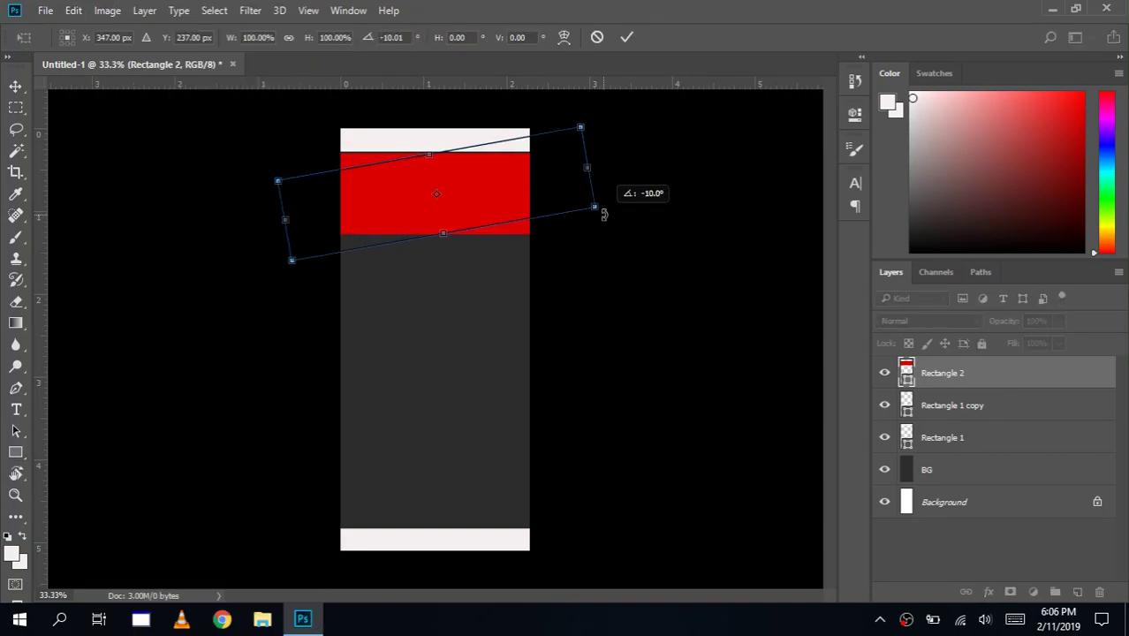
left_click_drag(460, 211, 458, 192)
key("u")
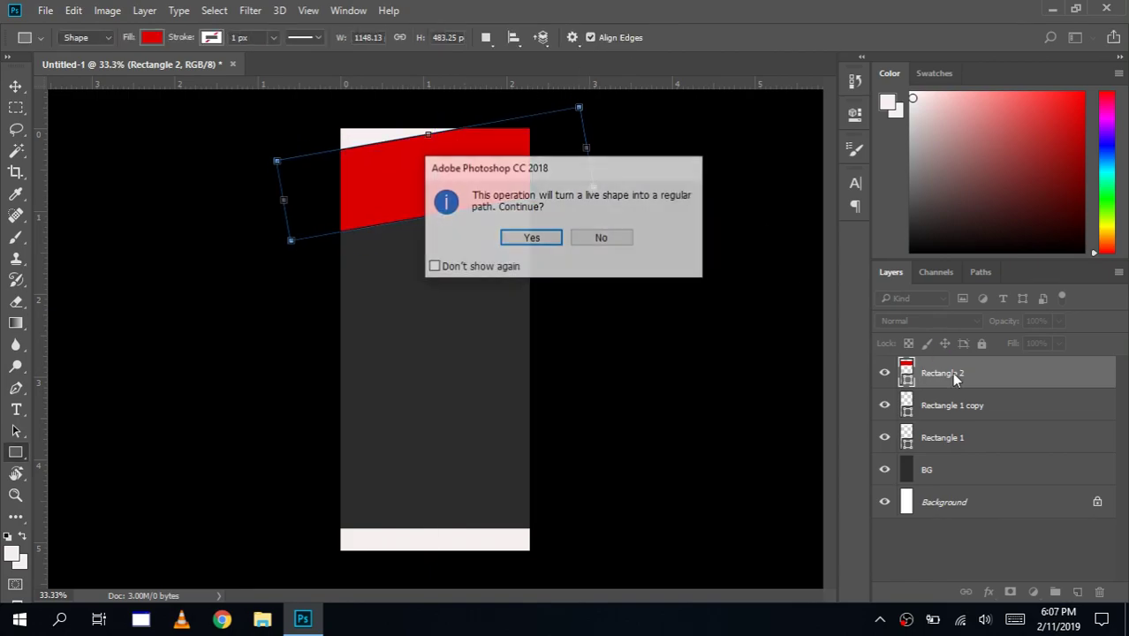
left_click(531, 235)
left_click_drag(964, 376, 969, 444)
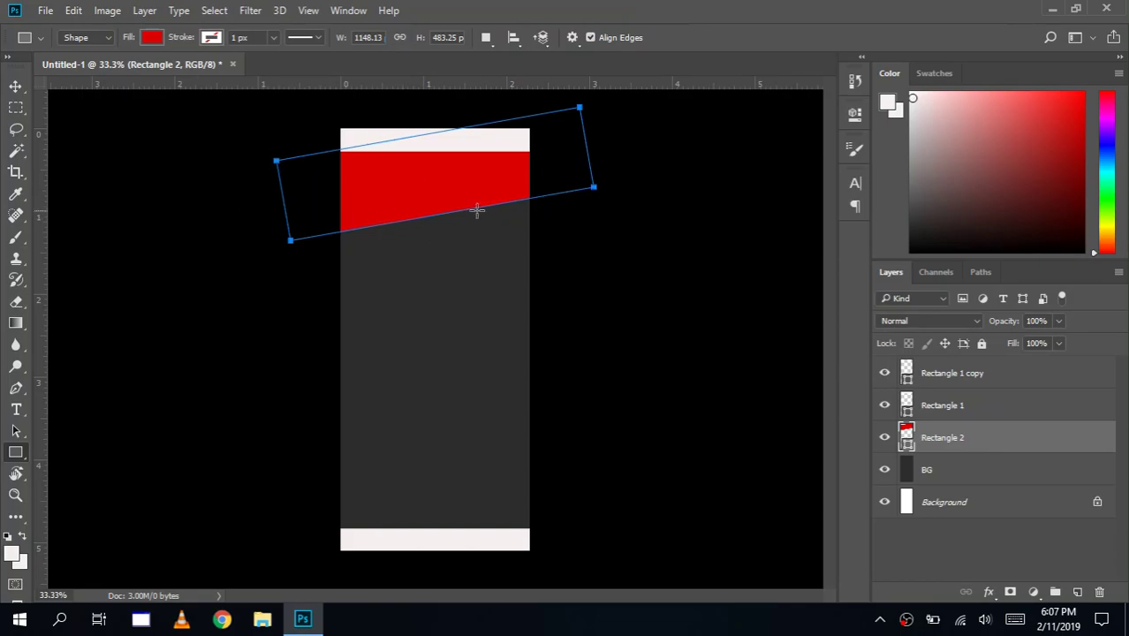
Step: Refine the red band's tilt, position and size (about 110%), then duplicate its layer
left_click(73, 10)
left_click(164, 276)
left_click_drag(644, 175, 606, 179)
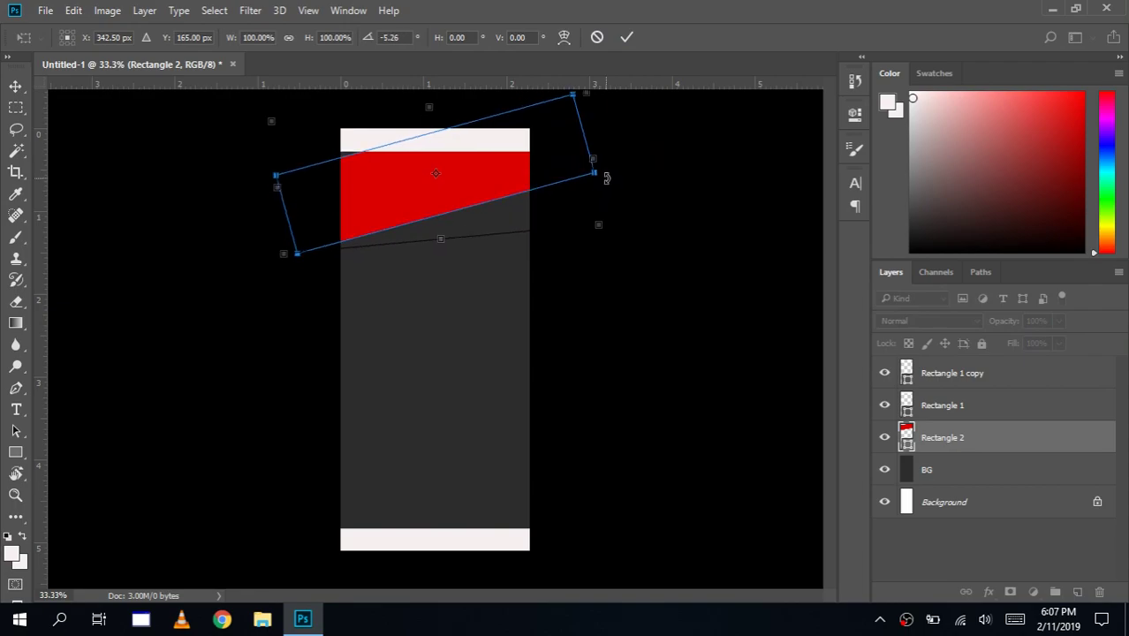
left_click_drag(500, 214, 500, 183)
key("Up")
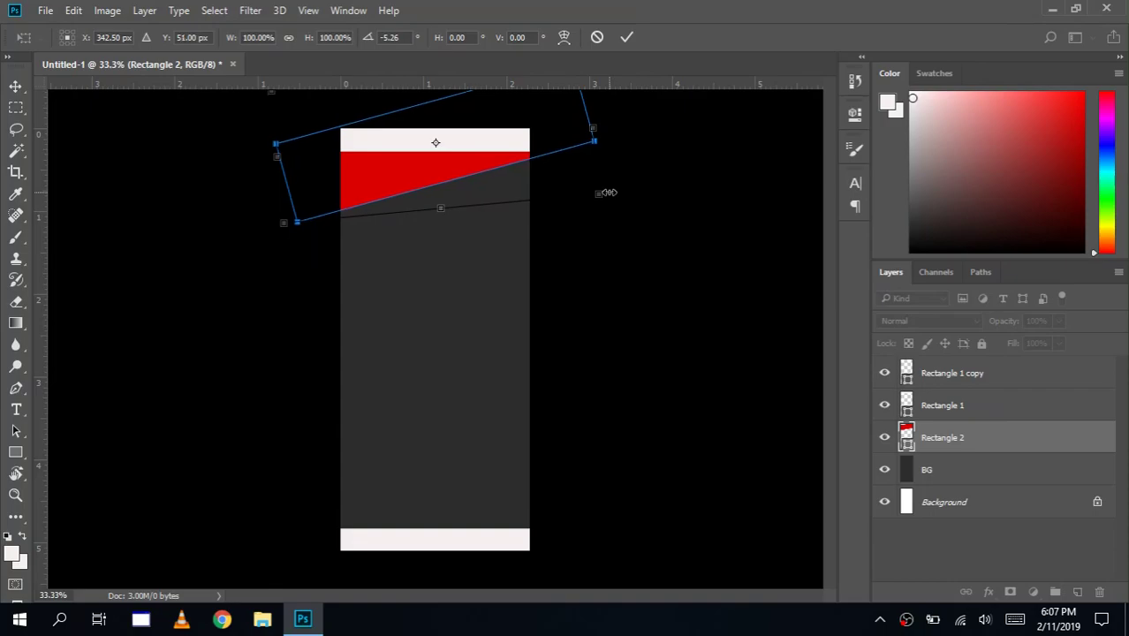
key("Up")
key("Up")
key("Up")
key("Up")
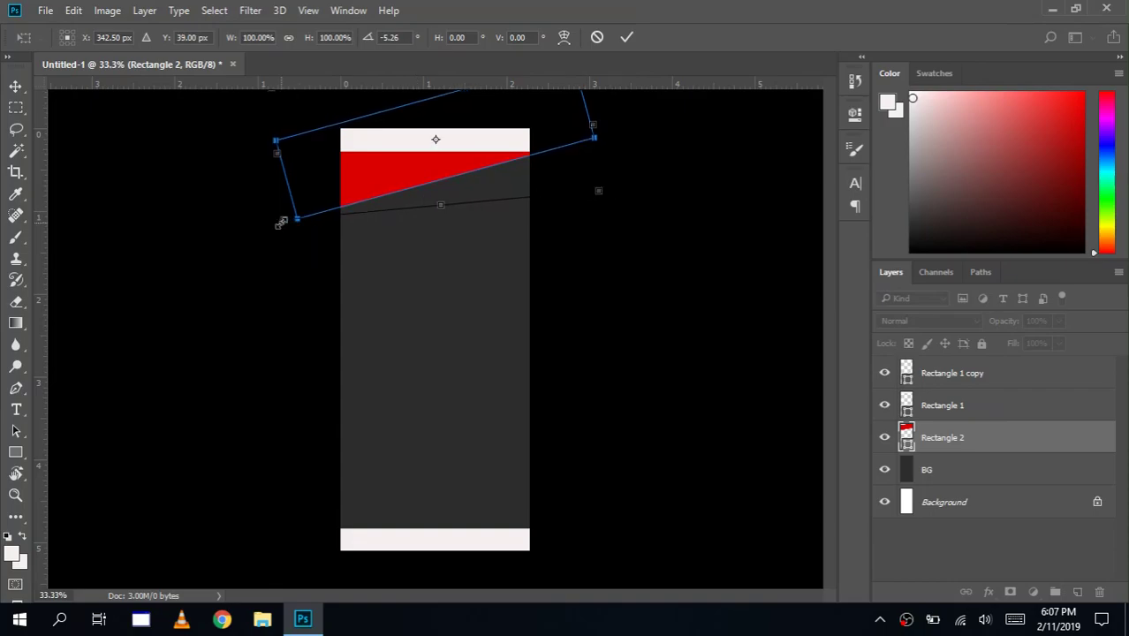
left_click_drag(281, 222, 253, 237)
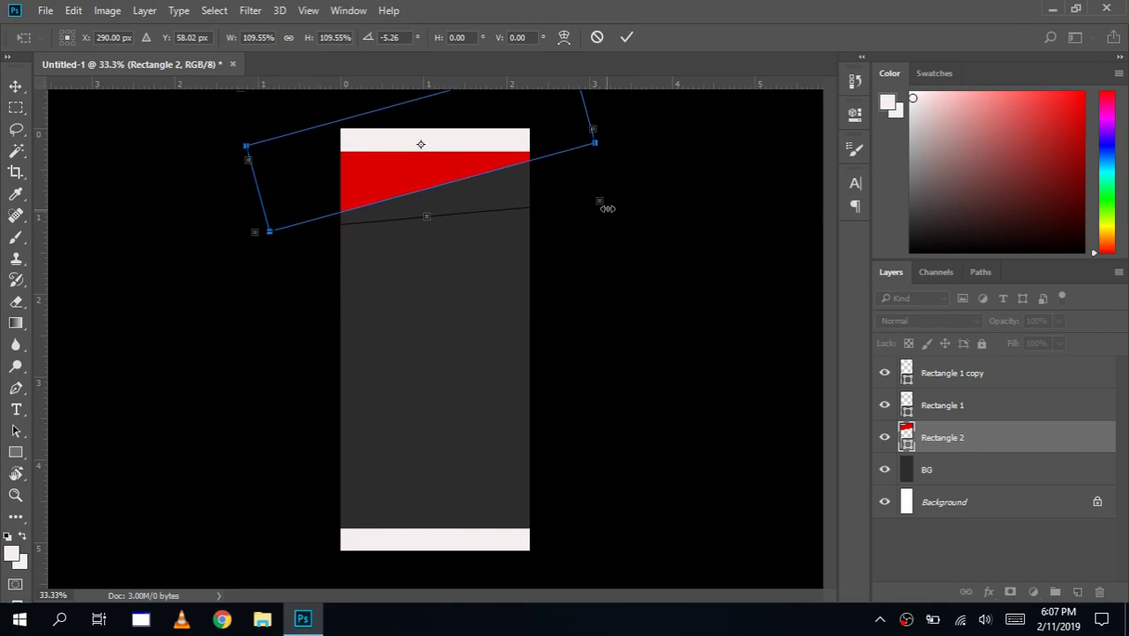
left_click_drag(599, 204, 629, 196)
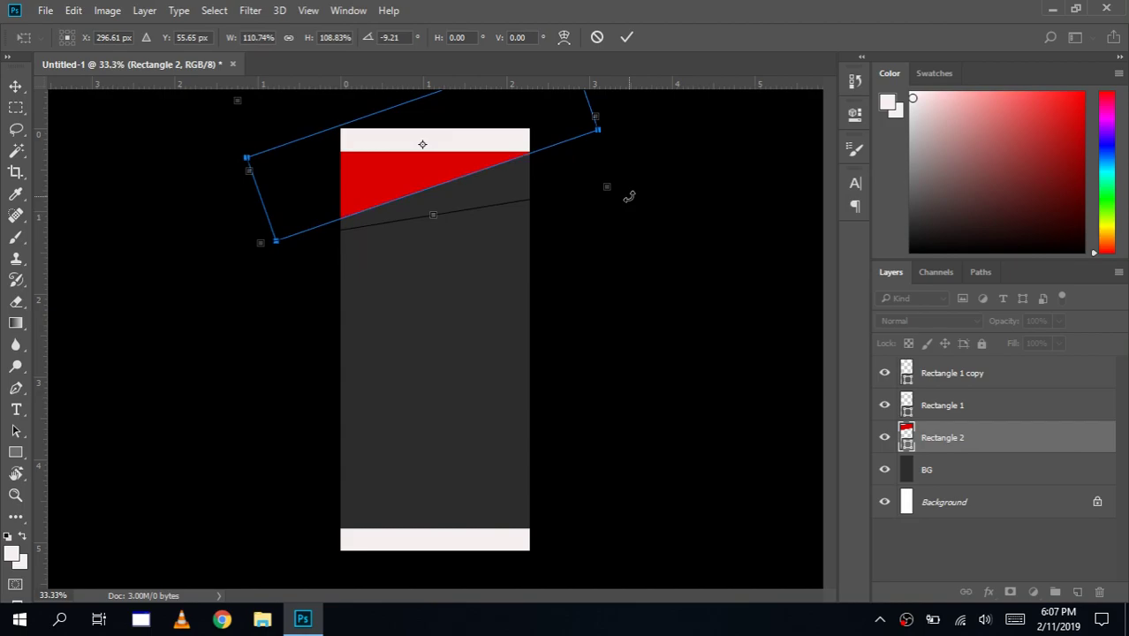
left_click(625, 38)
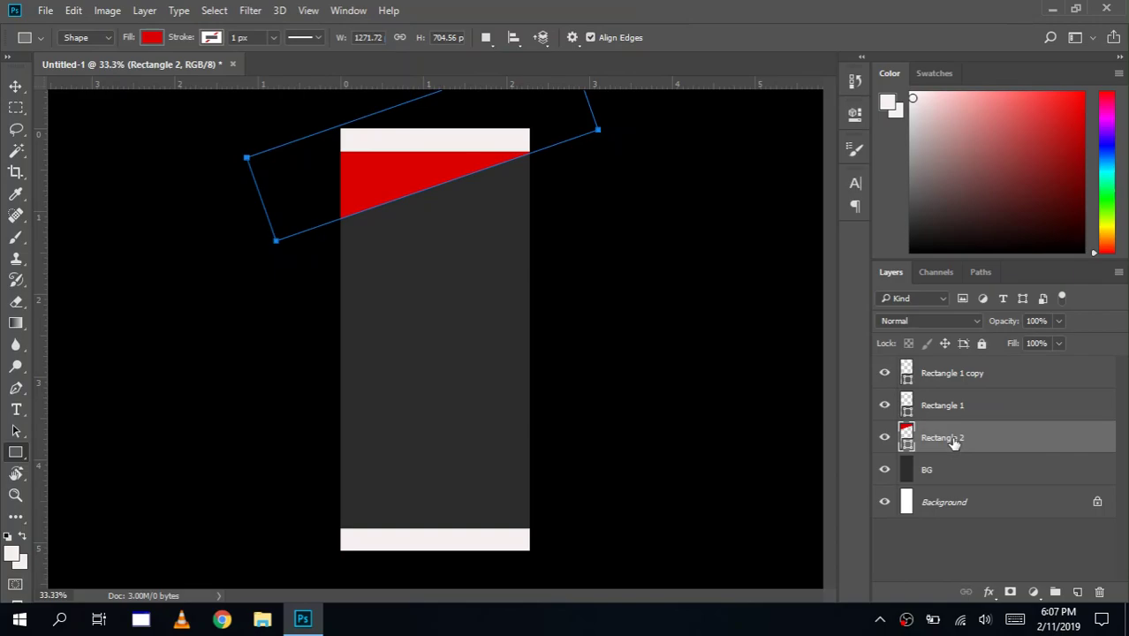
left_click_drag(953, 445, 1077, 592)
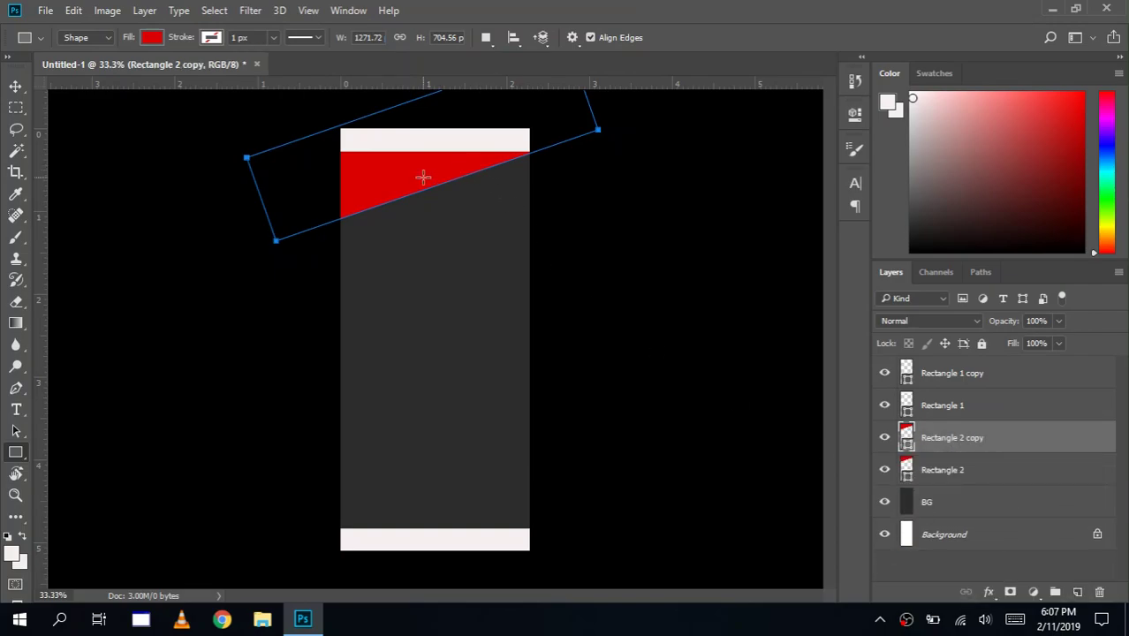
Step: Flip Rectangle 2 copy vertically and set it against the original band as a chevron
left_click(16, 85)
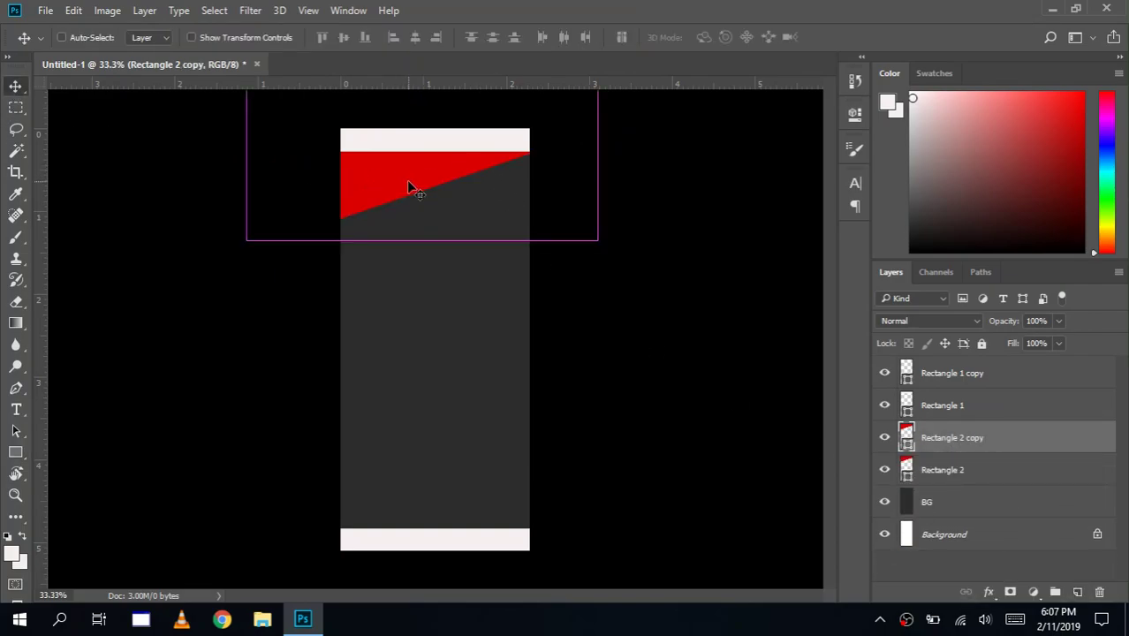
left_click_drag(409, 187, 413, 284)
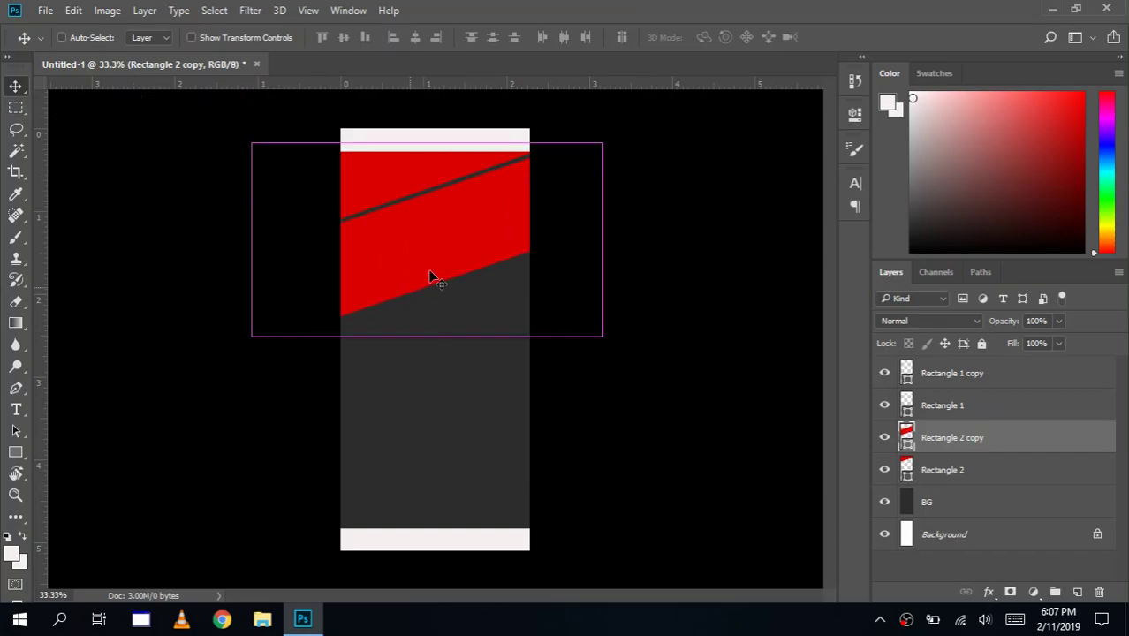
key("ctrl+t")
right_click(431, 265)
left_click(507, 527)
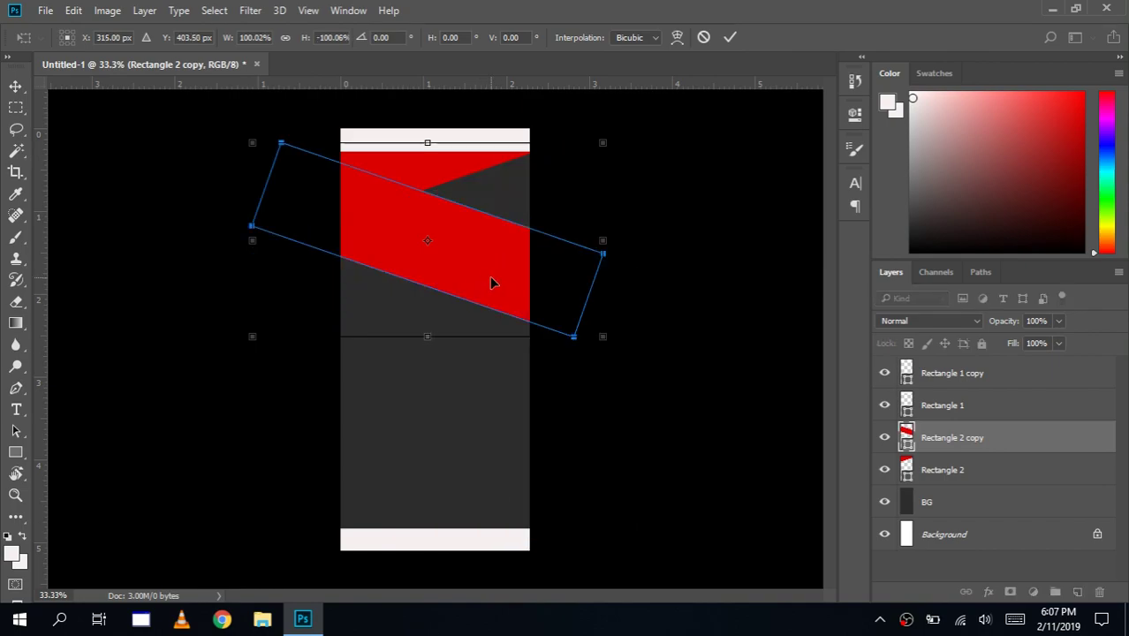
left_click_drag(493, 283, 492, 175)
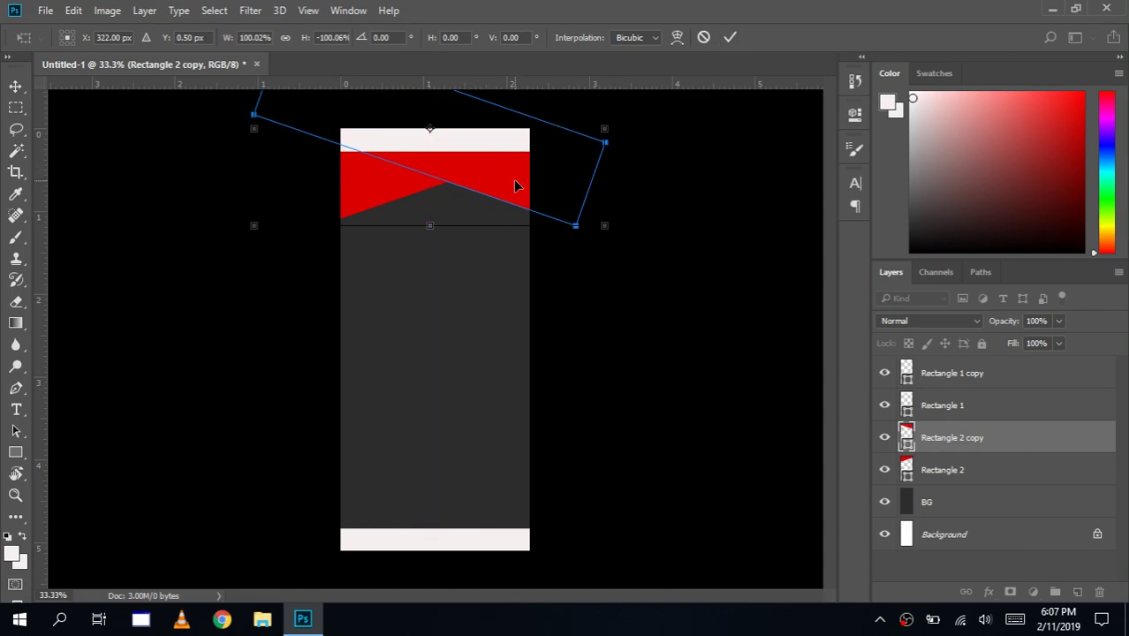
left_click_drag(516, 185, 517, 210)
left_click(730, 38)
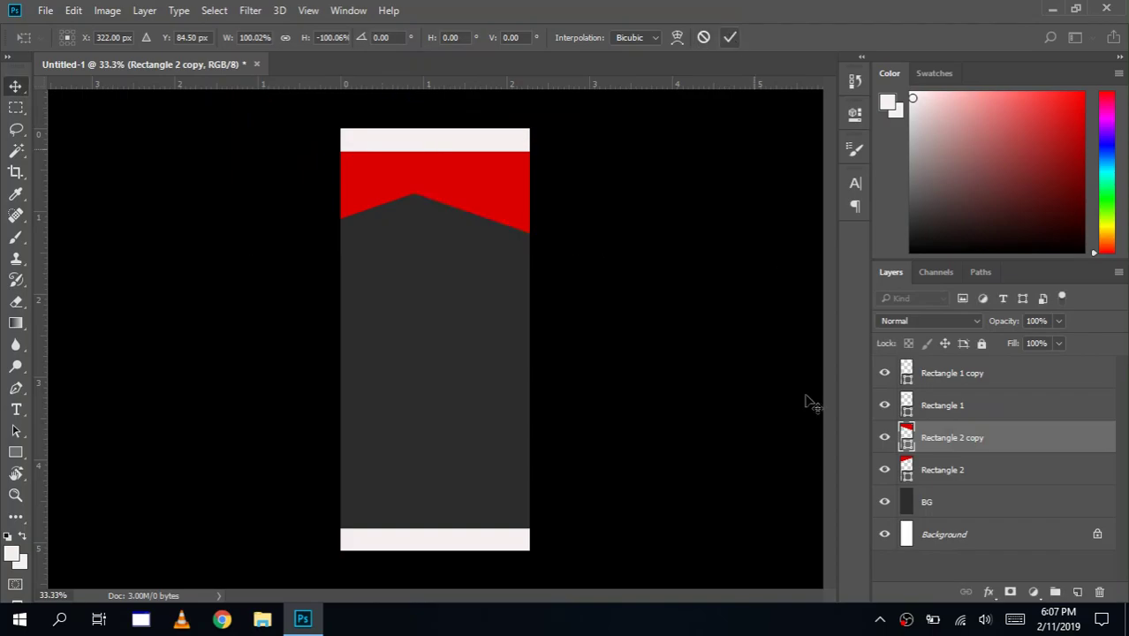
left_click(938, 475)
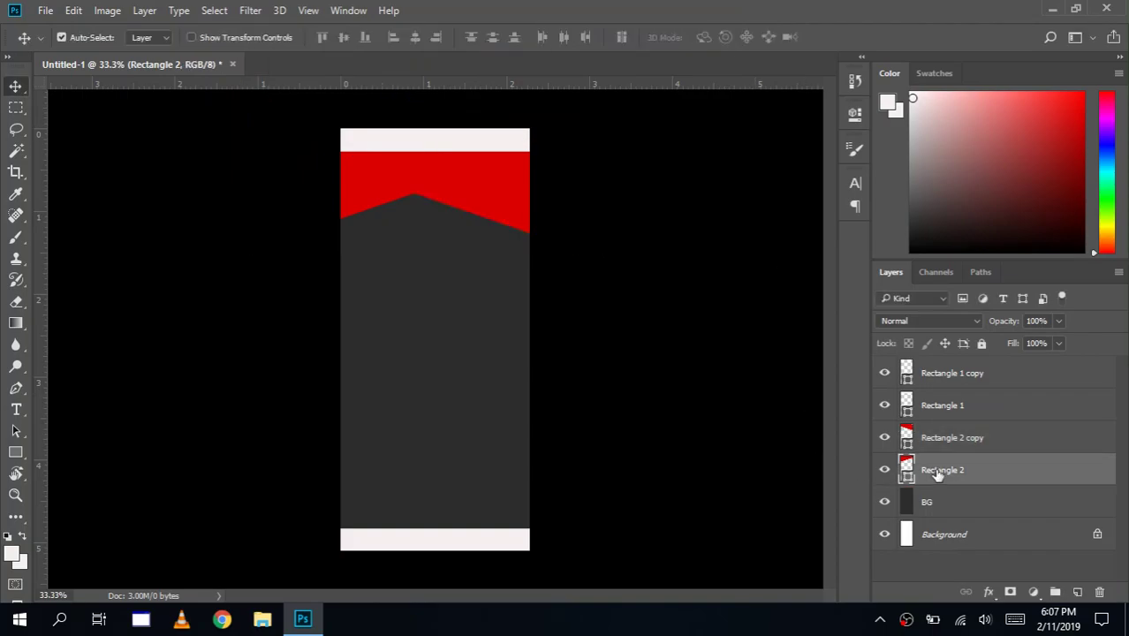
Step: Duplicate Rectangle 2 and fill the copy with the flyer's dark grey #2d2c2c
left_click_drag(939, 475, 1078, 592)
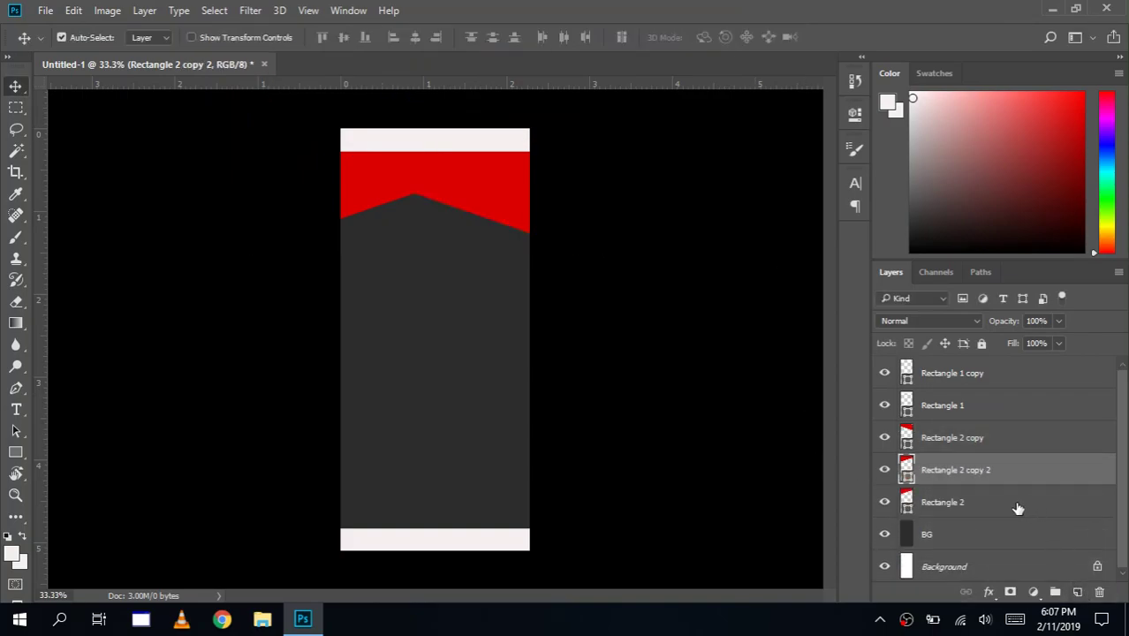
double_click(906, 461)
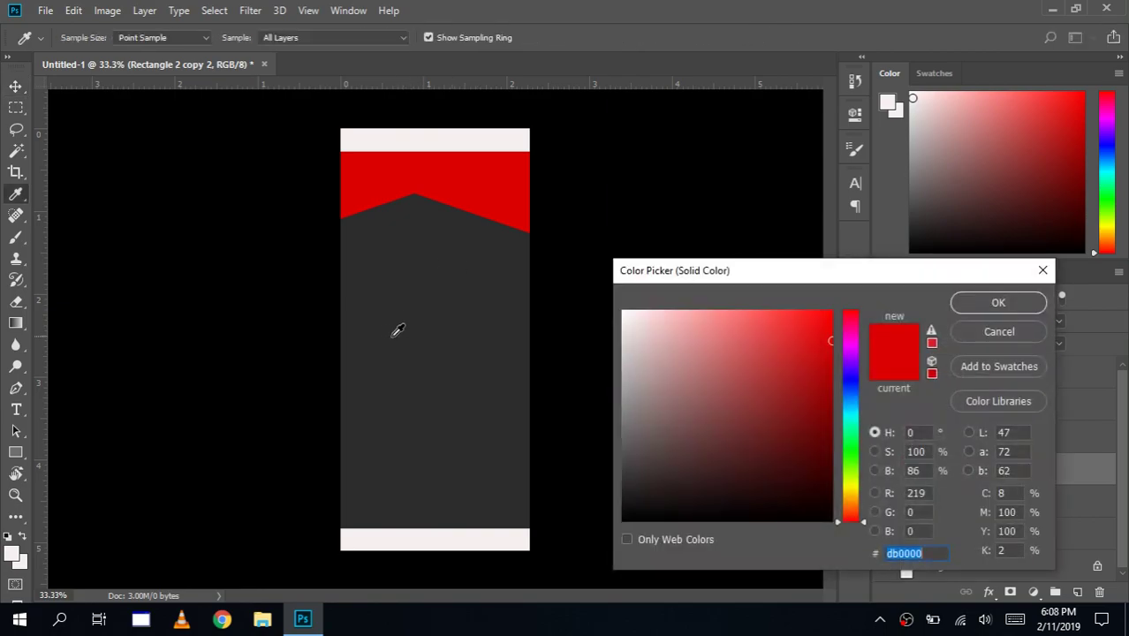
left_click(415, 325)
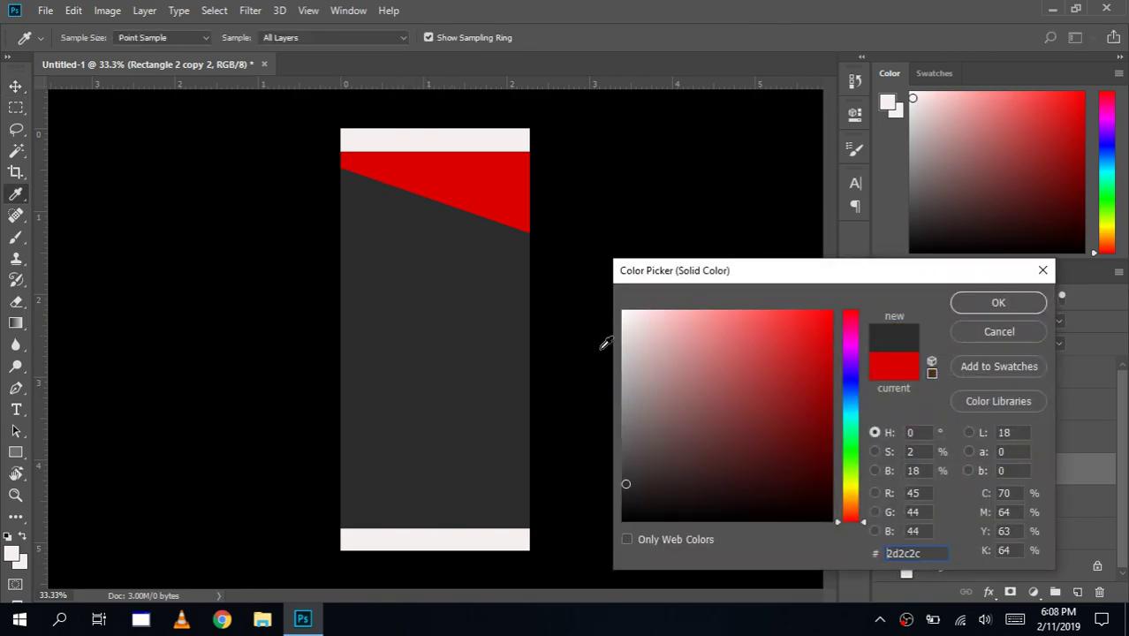
left_click(975, 303)
Step: Shift the red Rectangle 2 down and stack the grey copy above Rectangle 2 copy
left_click(951, 502)
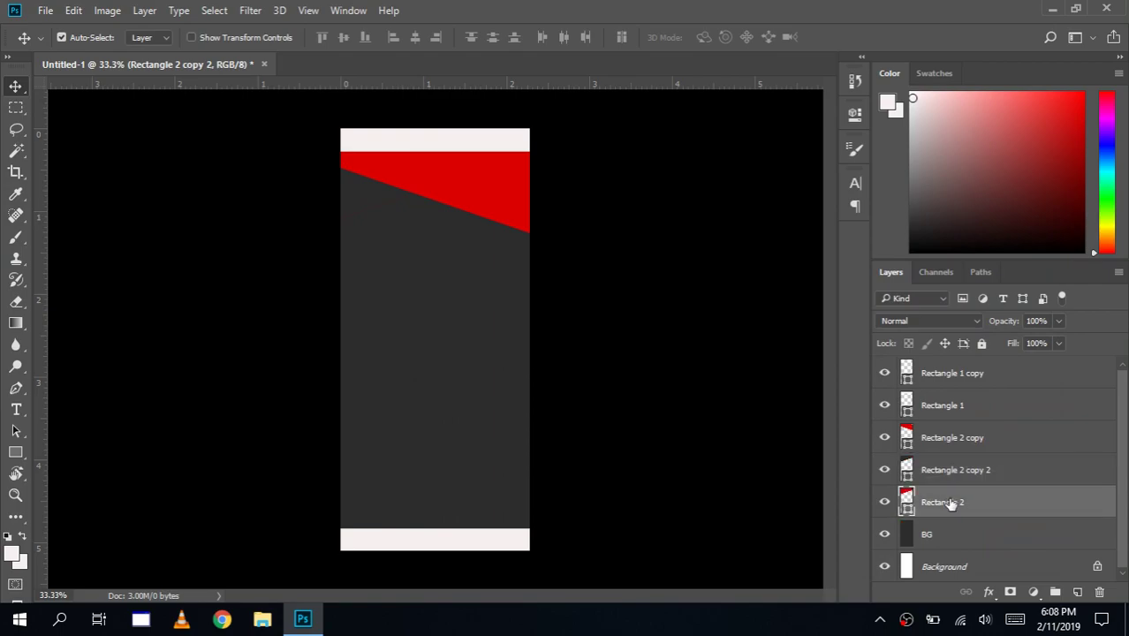
key("shift+Down")
key("shift+Down")
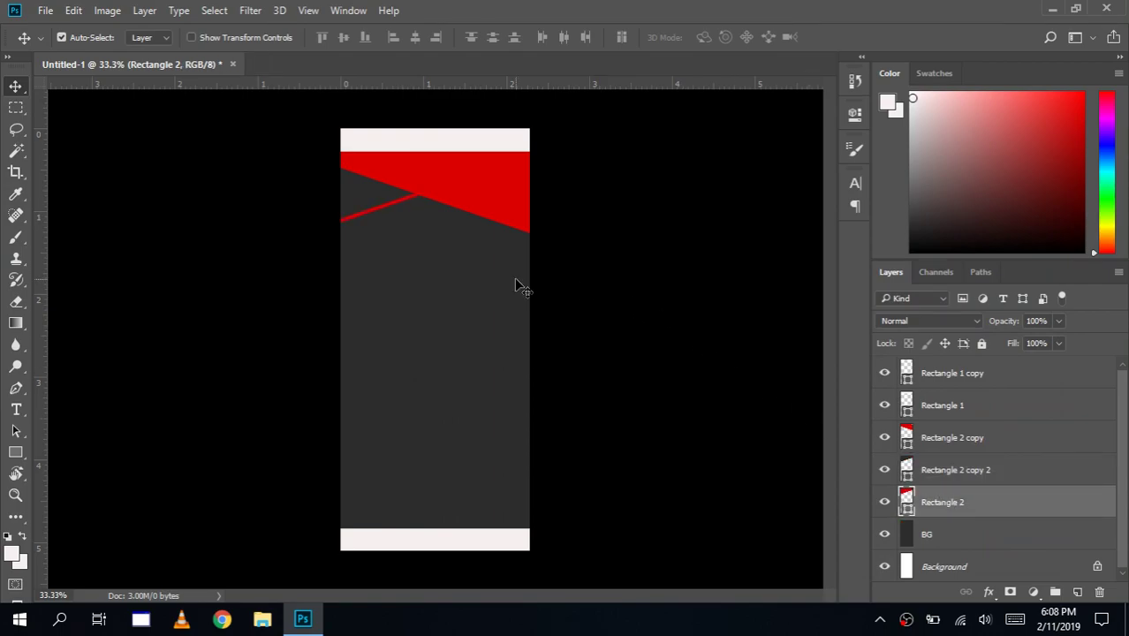
key("shift+Down")
key("shift+Down")
key("shift+Down")
key("shift+Down")
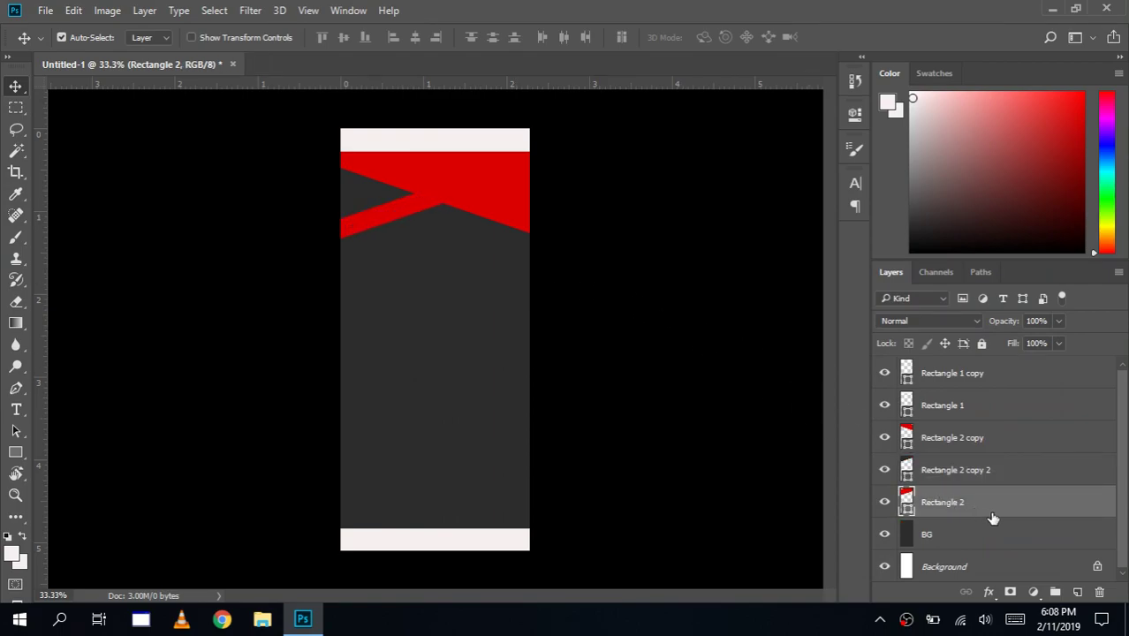
left_click_drag(955, 477, 940, 423)
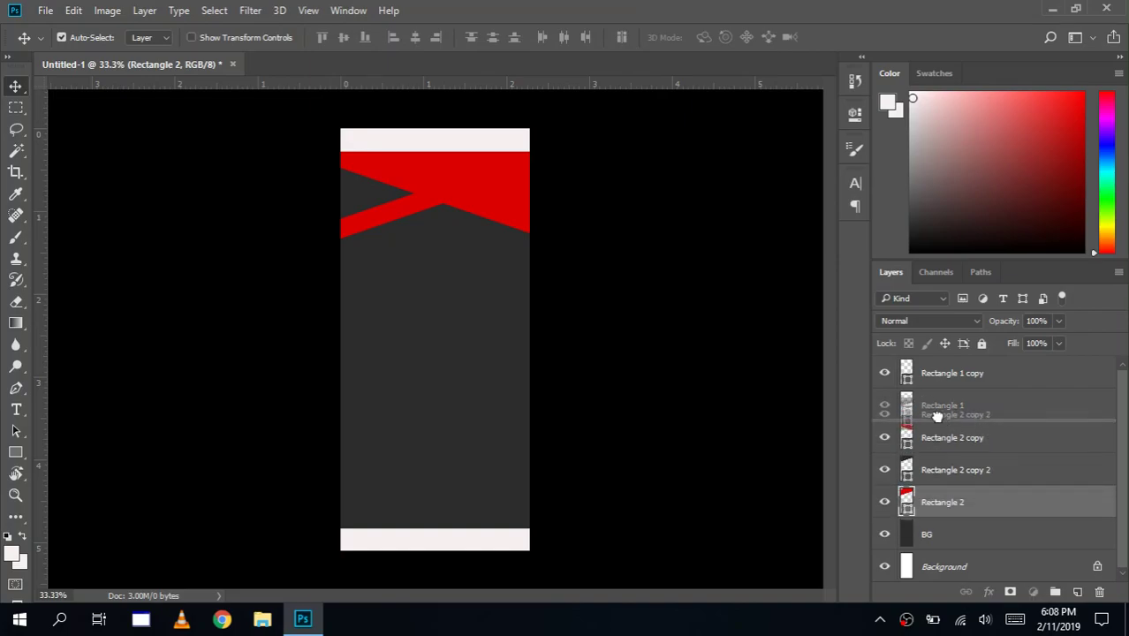
left_click(944, 503)
left_click(884, 503)
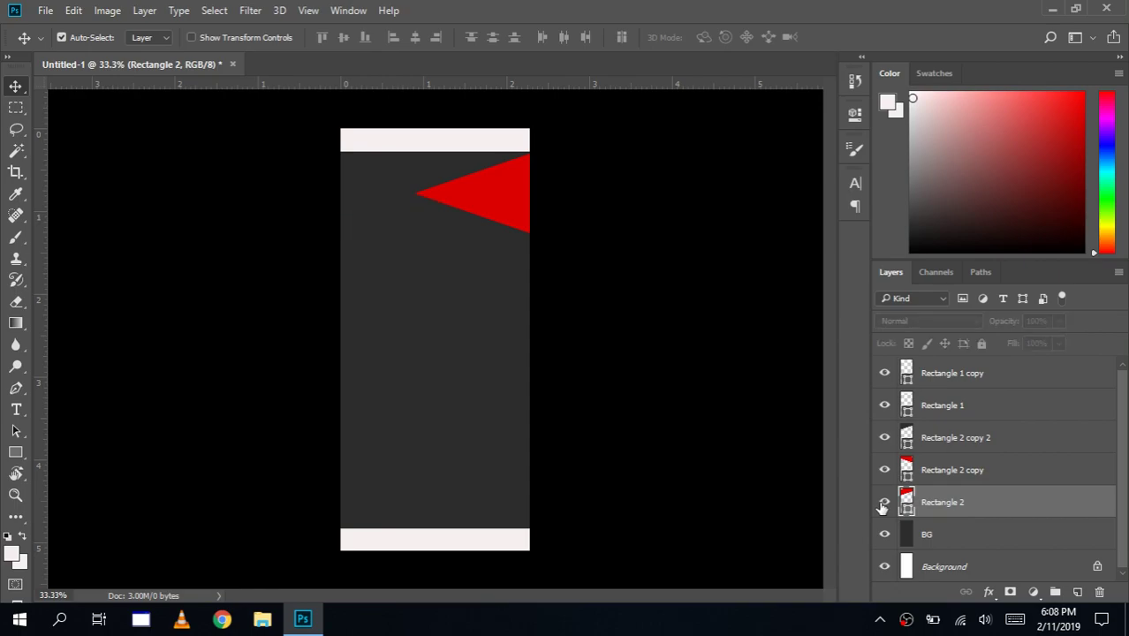
left_click(884, 471)
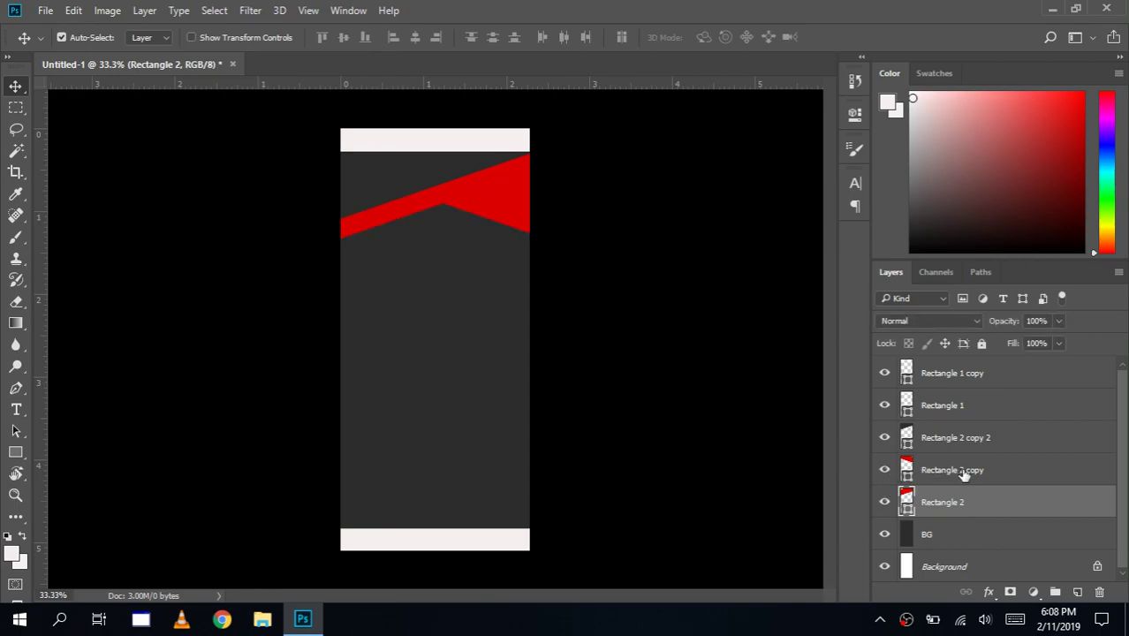
Step: Give Rectangle 2 copy a darker red and move it below Rectangle 2
double_click(906, 469)
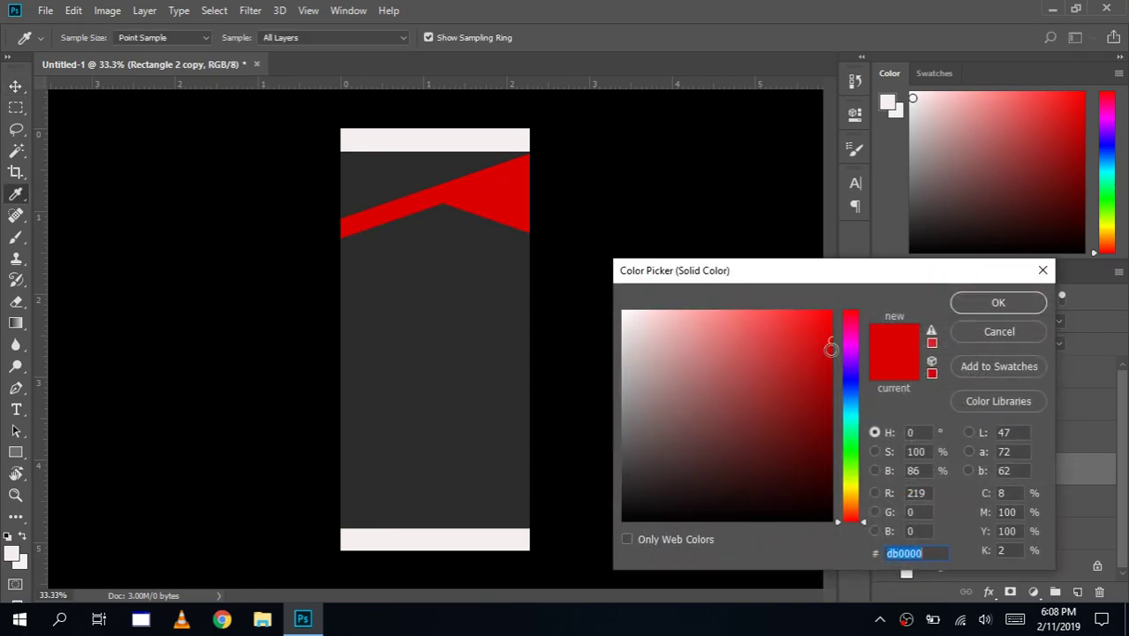
left_click_drag(833, 355, 835, 367)
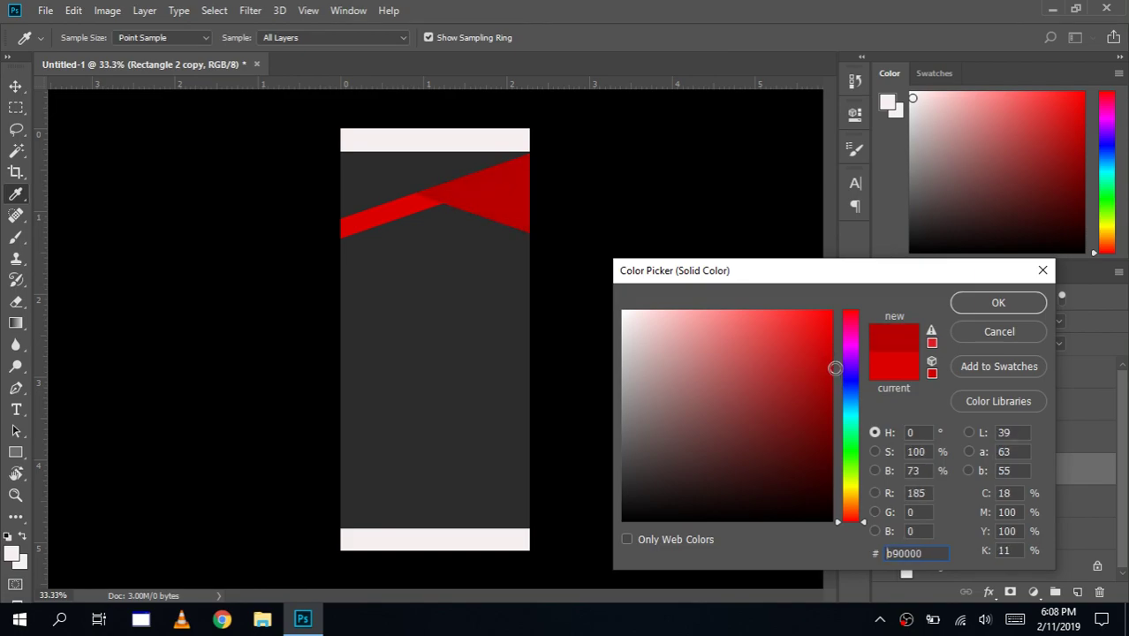
left_click(995, 303)
left_click_drag(965, 473, 970, 515)
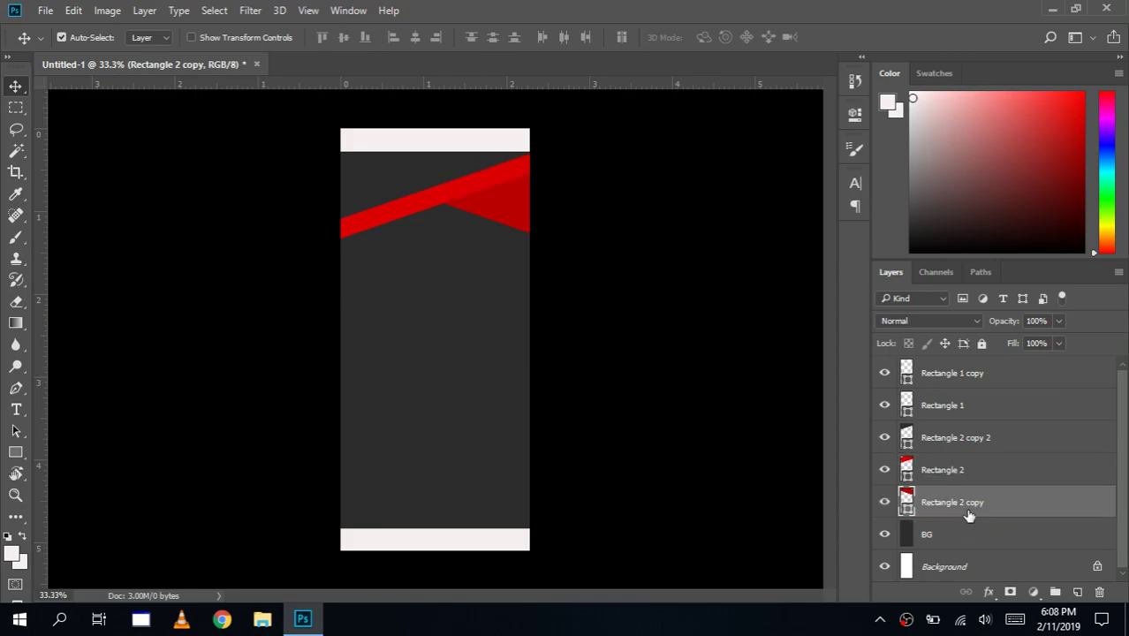
Step: Rotate Rectangle 2 to about -9.5°, widening the ribbon's left side
left_click(420, 212)
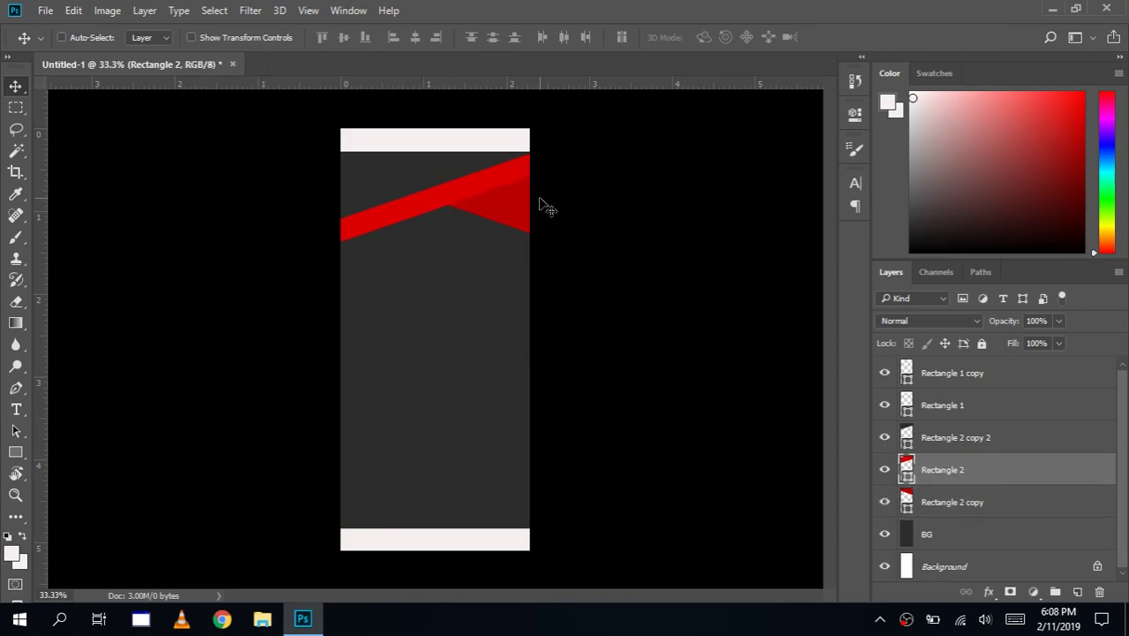
key("ctrl+t")
left_click_drag(614, 265, 618, 223)
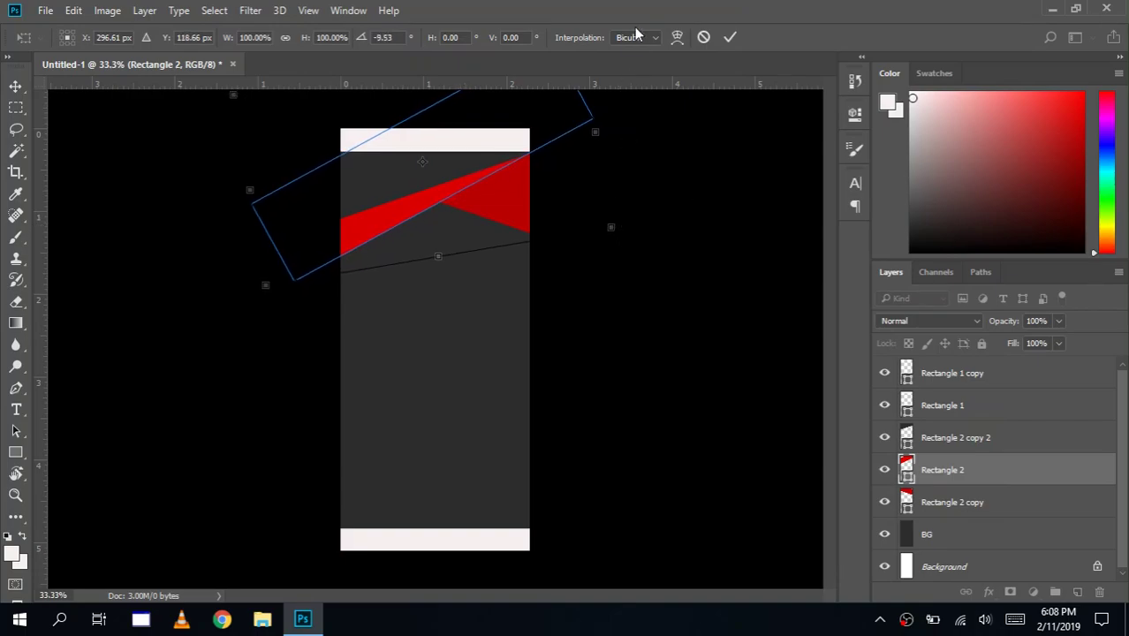
left_click(730, 38)
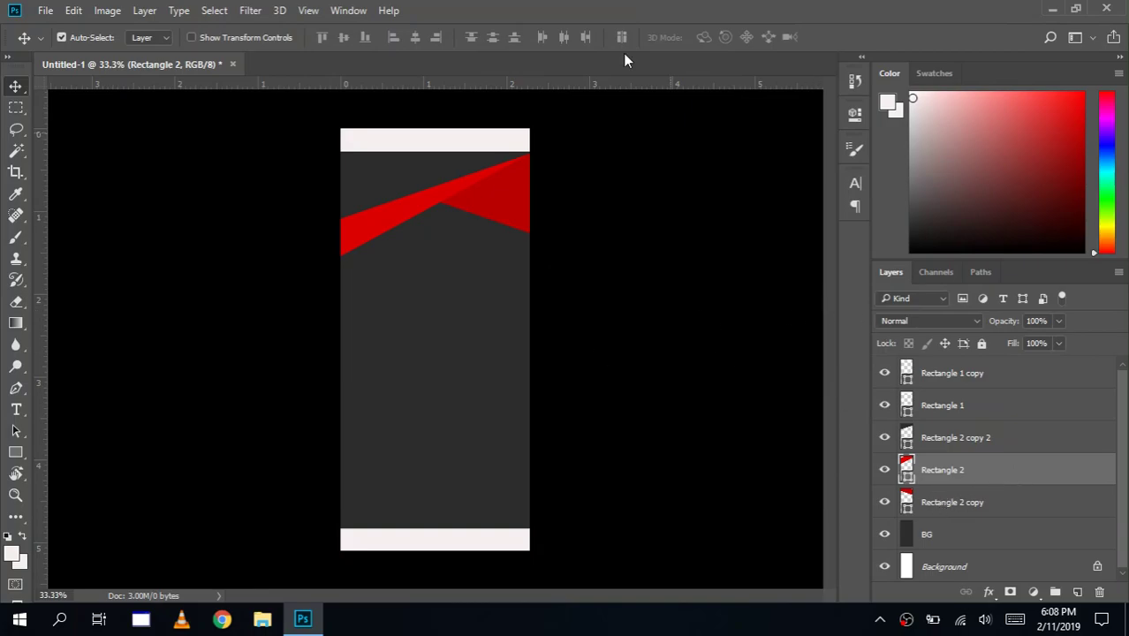
Step: Enable a drop shadow on Rectangle 2 copy 2 with colour #787676
left_click(978, 442)
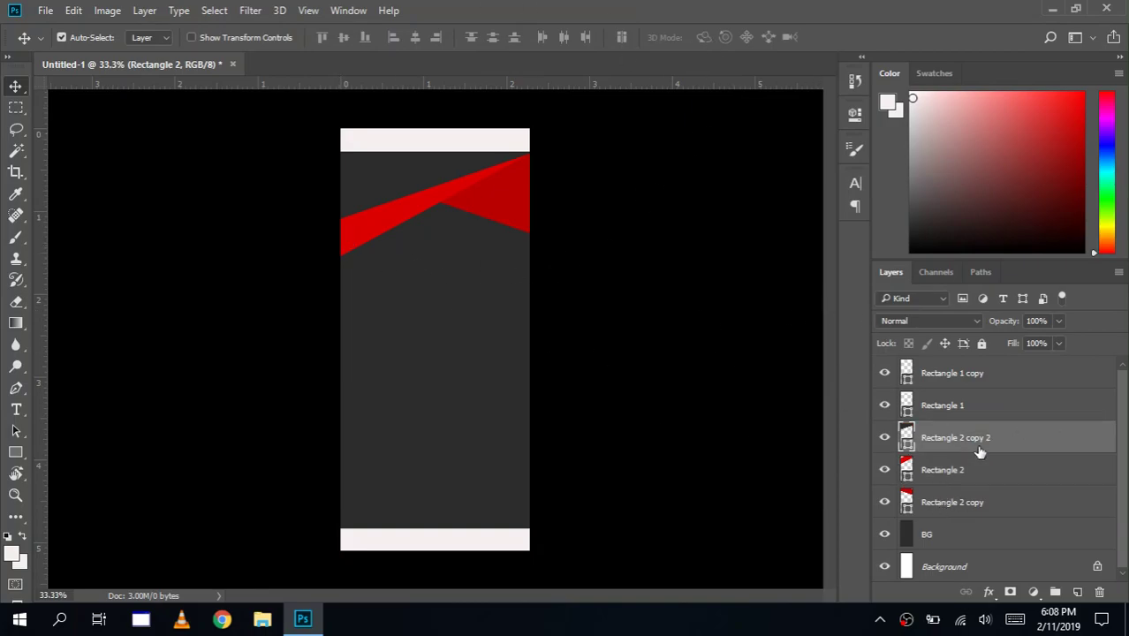
double_click(1039, 445)
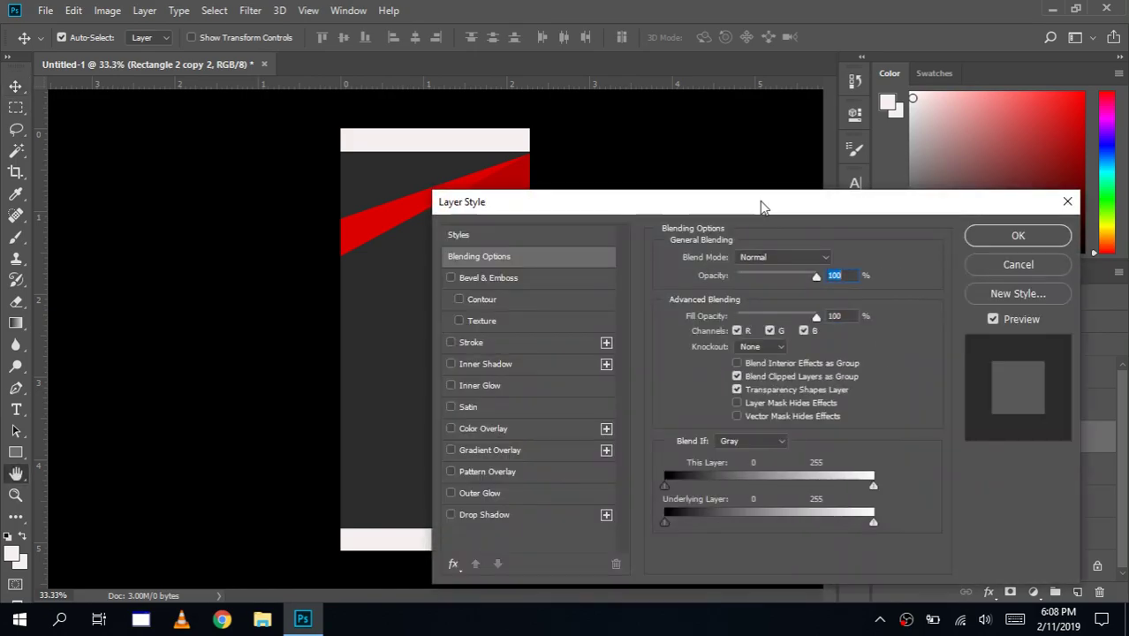
left_click_drag(762, 207, 789, 151)
left_click(477, 459)
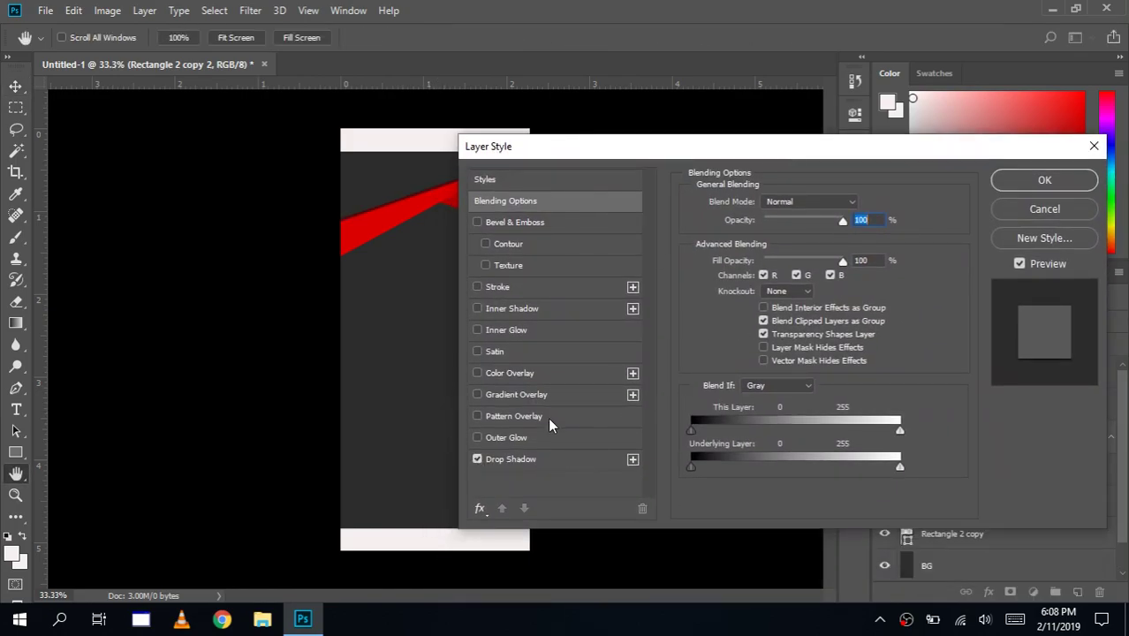
left_click(512, 460)
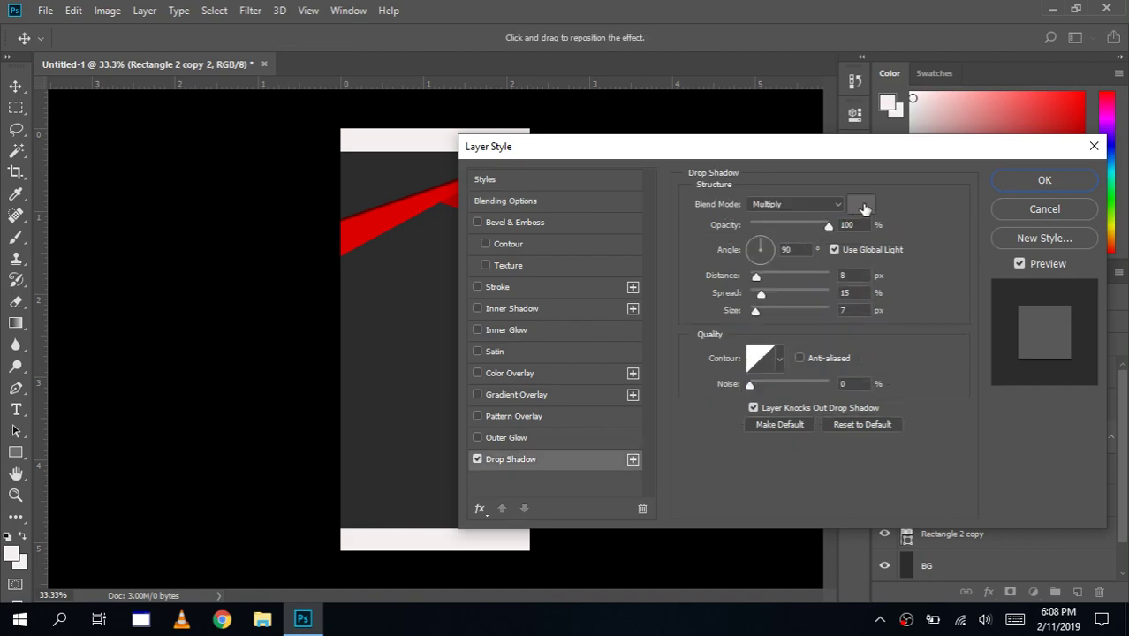
left_click(865, 207)
type("787676")
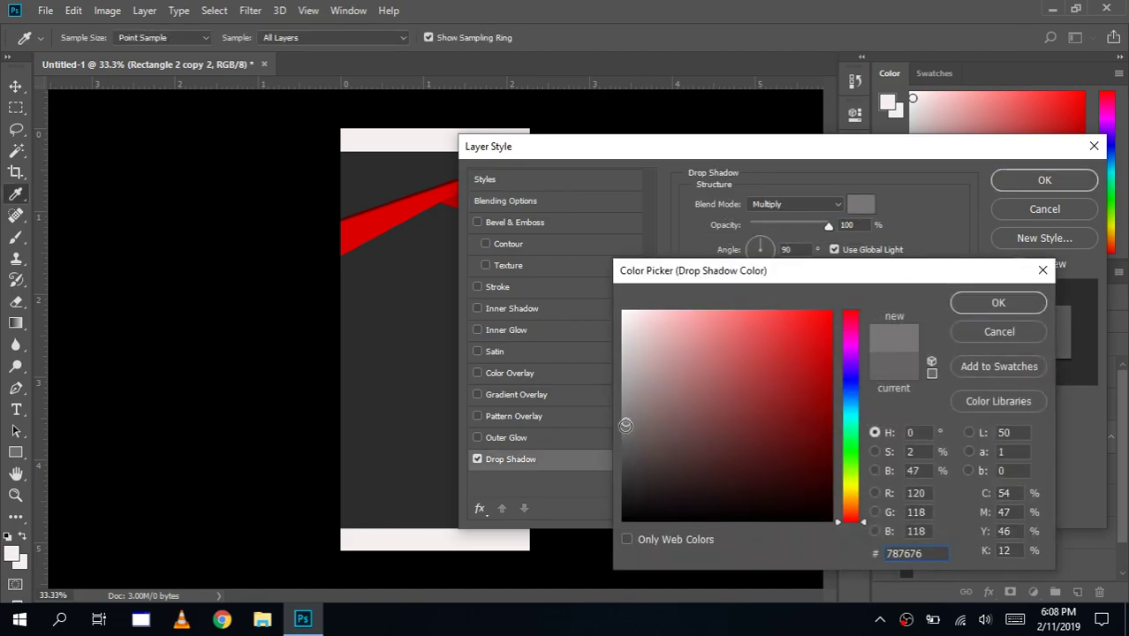
left_click(973, 303)
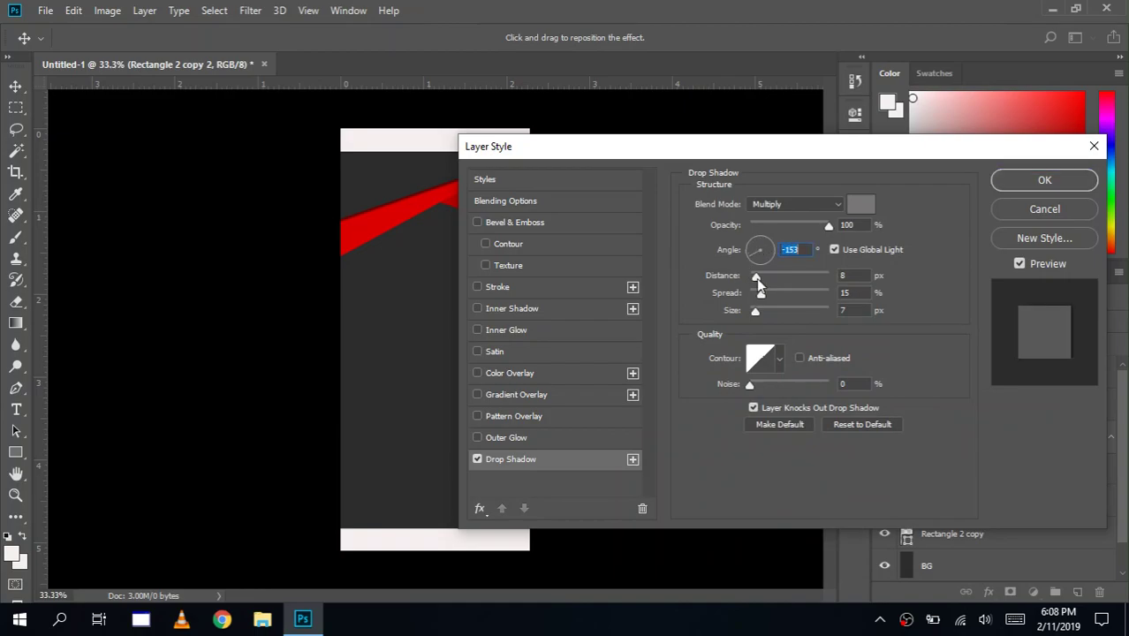
Step: Set the shadow to distance 4 px, spread 28% and size 38 px, and apply
left_click_drag(756, 277, 761, 281)
left_click_drag(816, 155, 862, 150)
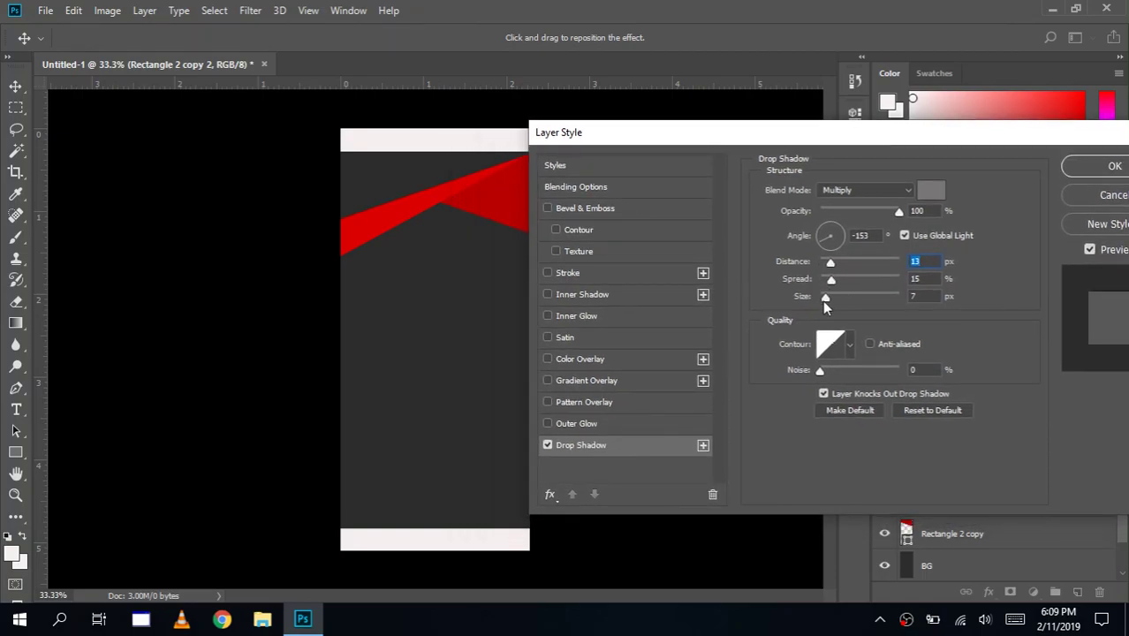
left_click_drag(823, 300, 830, 300)
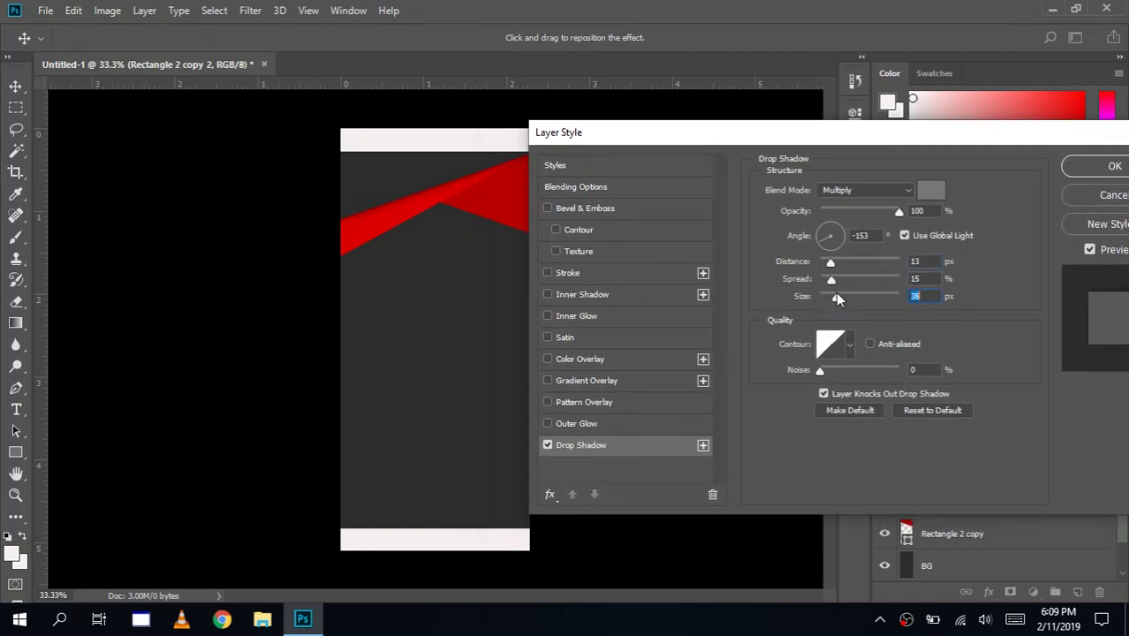
left_click_drag(828, 278, 833, 277)
left_click_drag(832, 265, 824, 265)
left_click(1113, 166)
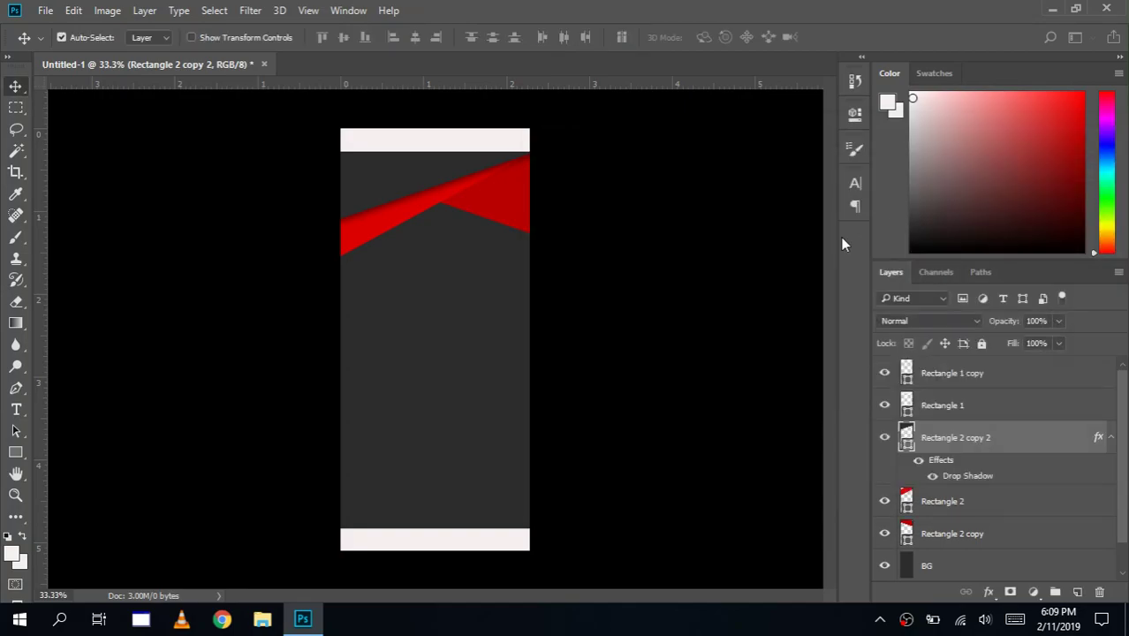
Step: Enable a grey #777777 drop shadow on the Rectangle 2 ribbon
left_click(987, 509)
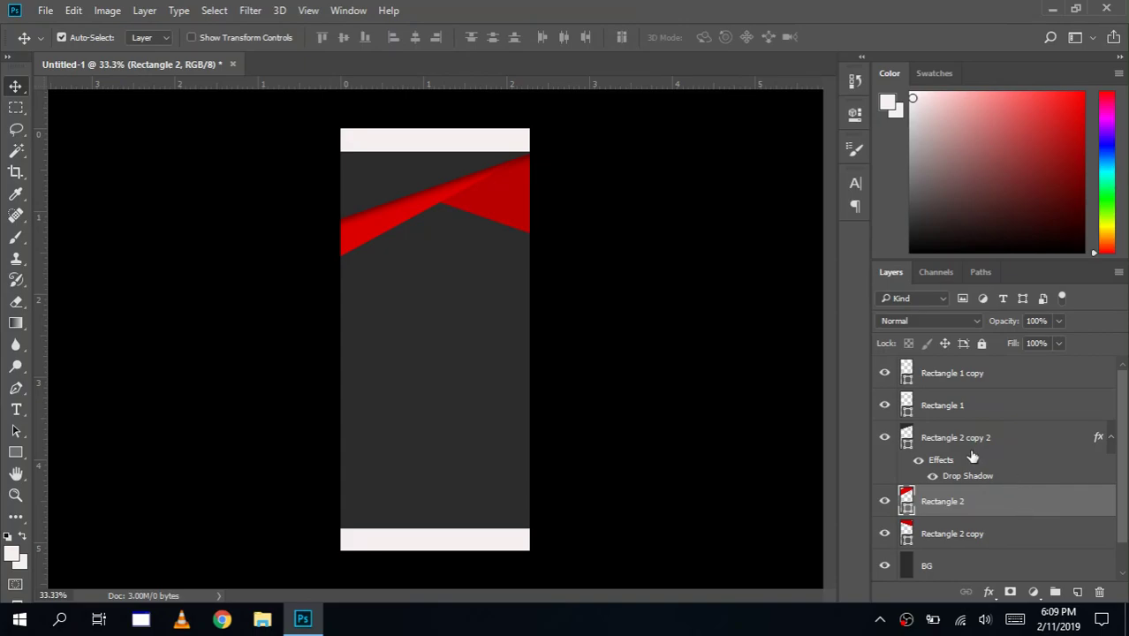
double_click(1007, 505)
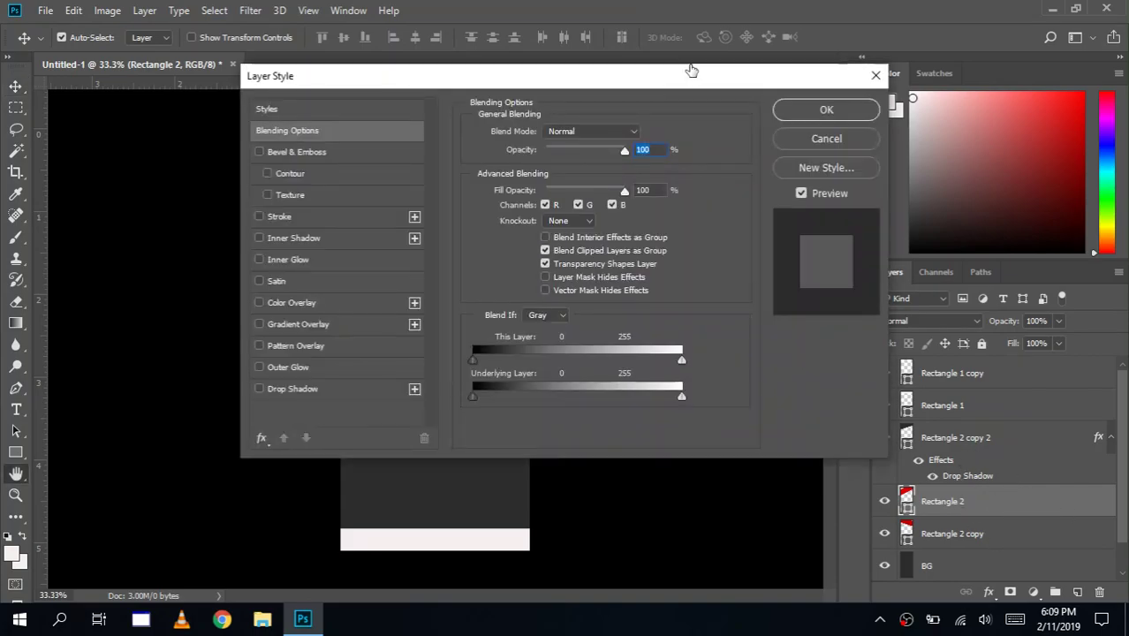
left_click_drag(695, 77, 994, 102)
left_click(623, 416)
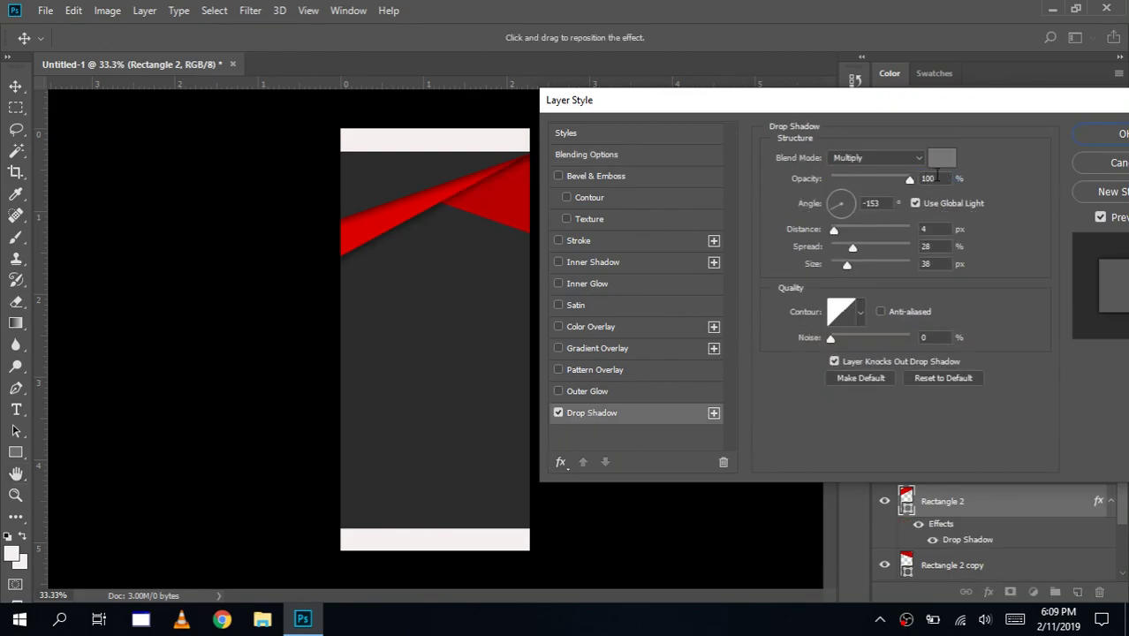
left_click(943, 158)
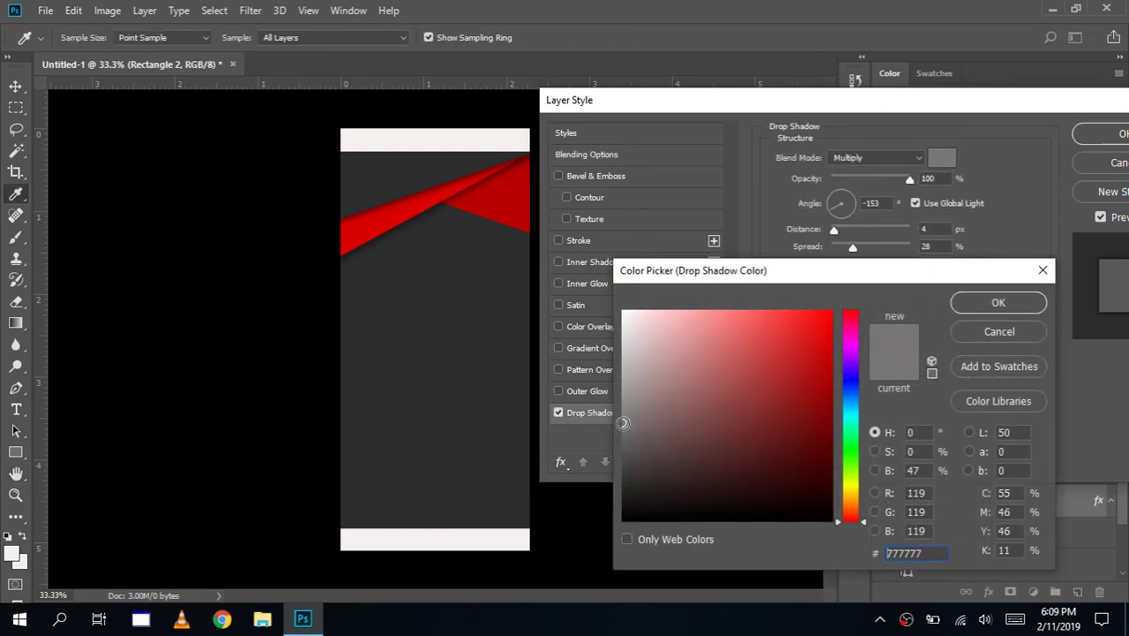
left_click(994, 302)
Step: Set the shadow to 95° angle, 0 distance, 21% spread and 27 px size
left_click(842, 207)
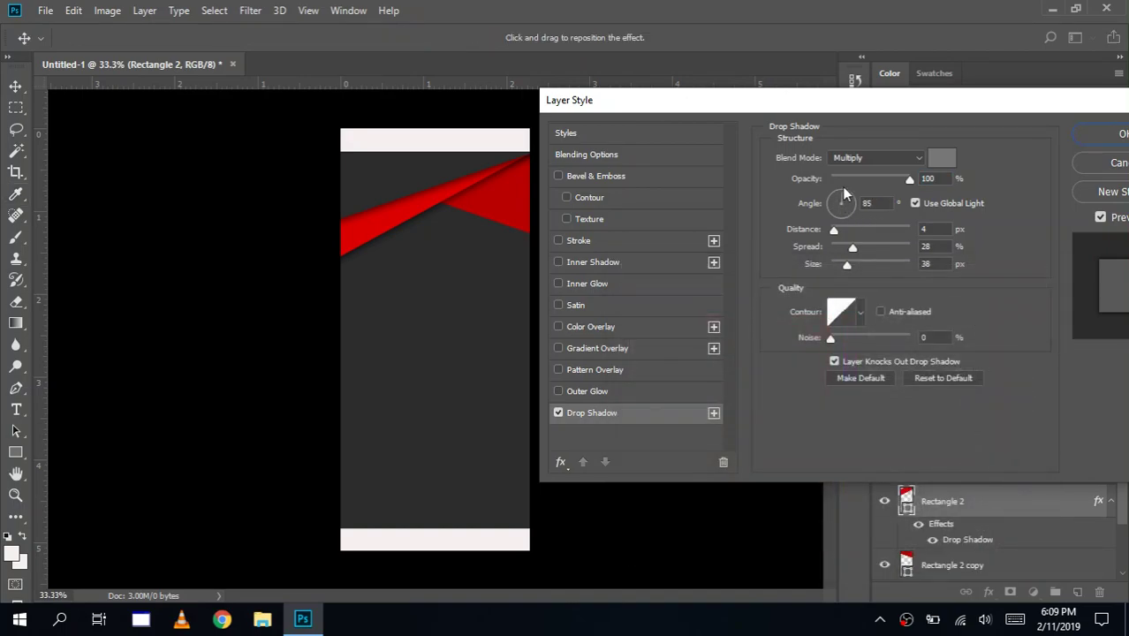
left_click_drag(842, 194, 839, 202)
left_click(841, 191)
left_click_drag(840, 229, 831, 231)
mouse_move(841, 244)
left_mouse_down()
mouse_move(851, 246)
mouse_move(833, 269)
mouse_move(843, 270)
left_mouse_up()
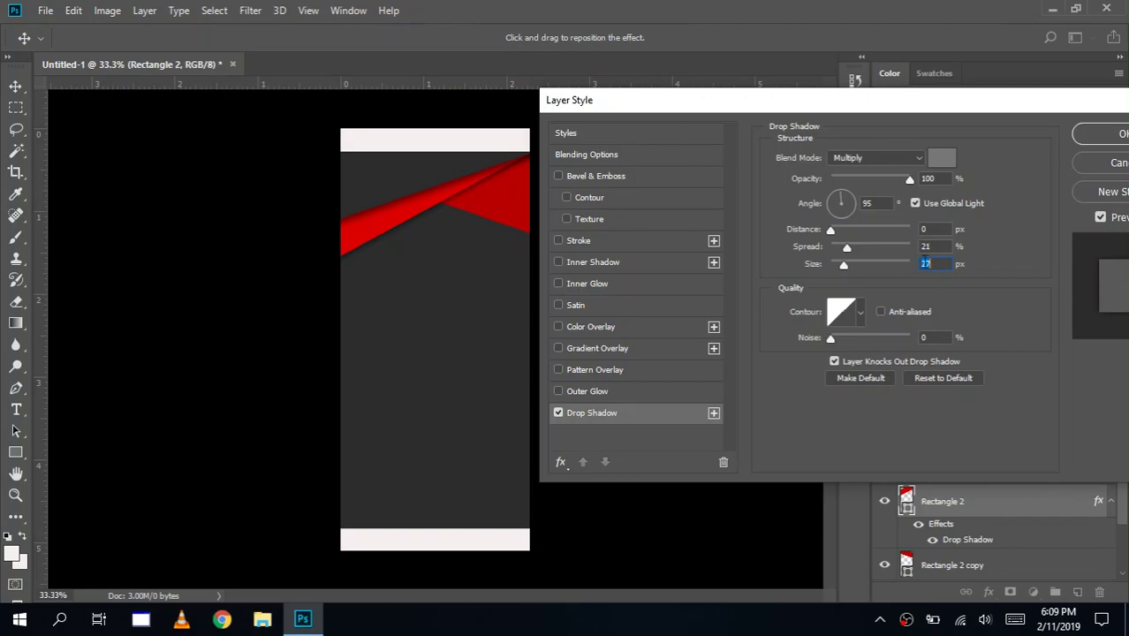
left_click(1109, 134)
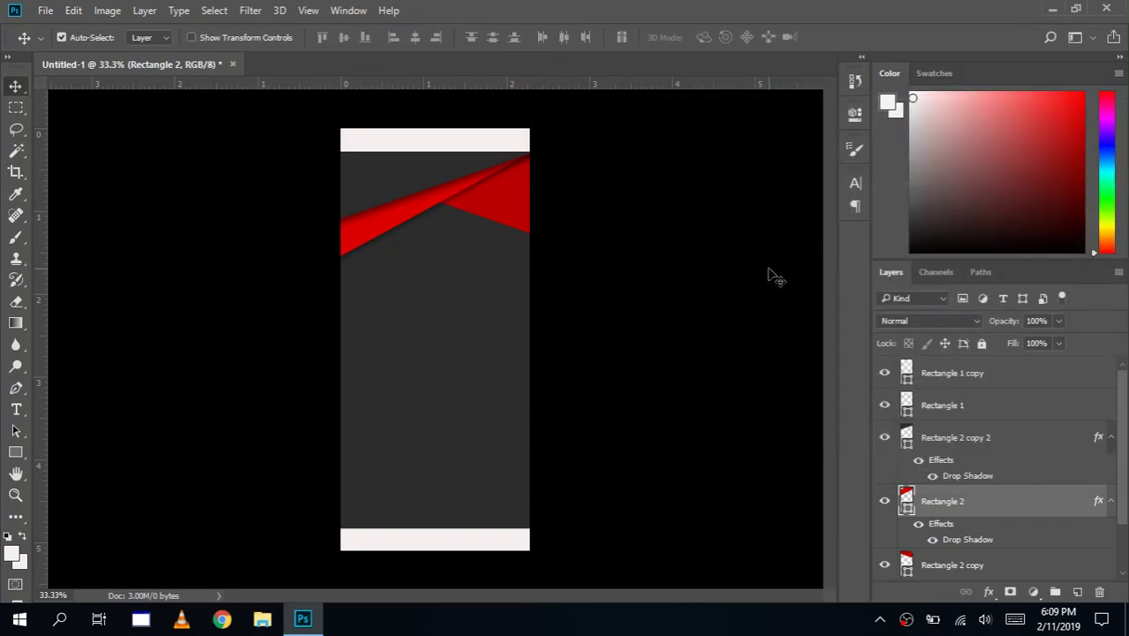
left_click(976, 380)
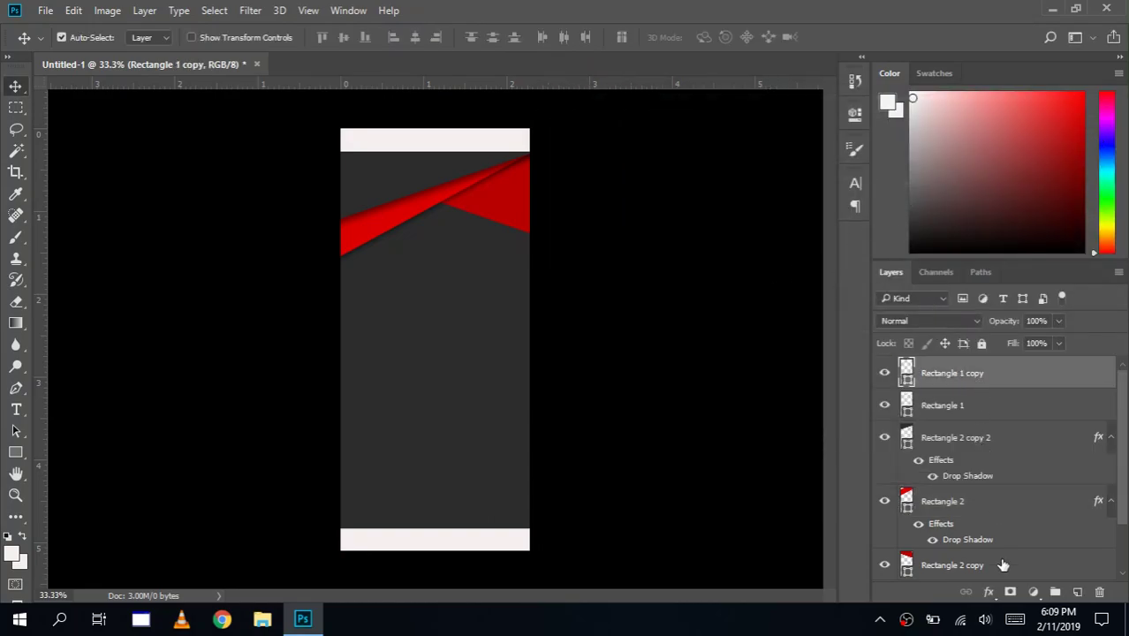
Step: Group the ribbon and bar rectangle layers into a group named Design Up
left_click(969, 570, "shift")
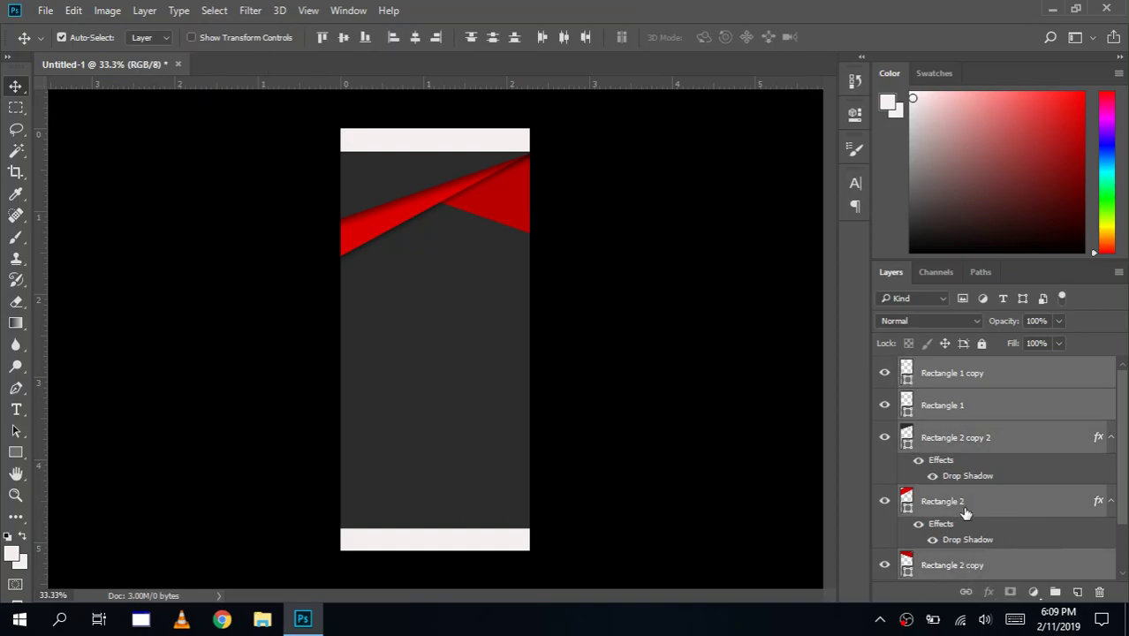
left_click(1112, 439, "alt")
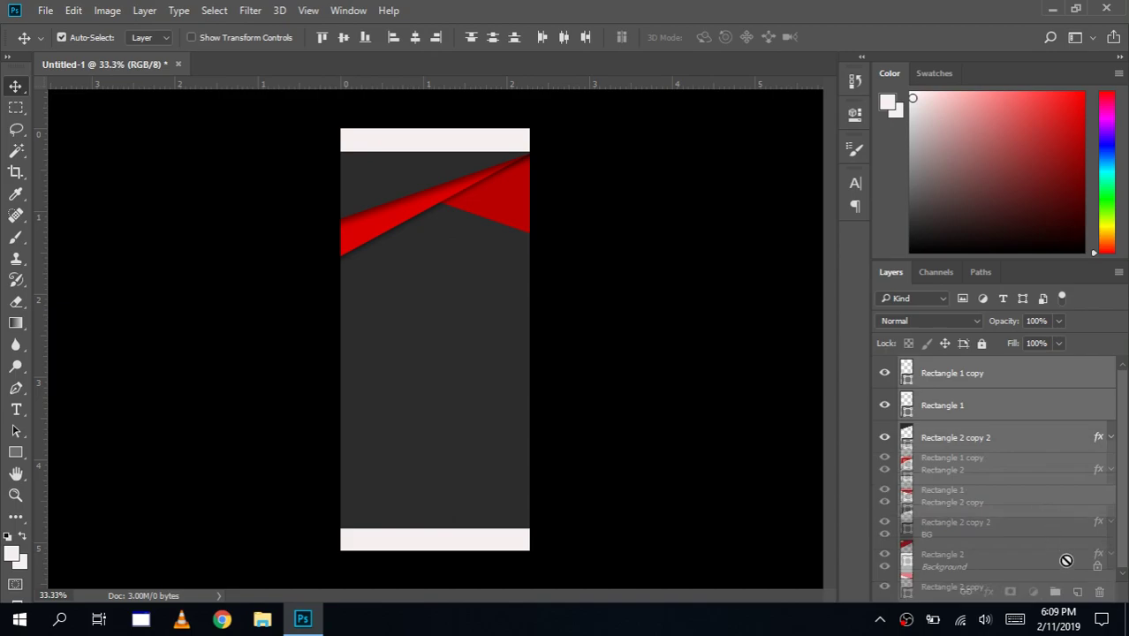
left_click_drag(957, 430, 1059, 597)
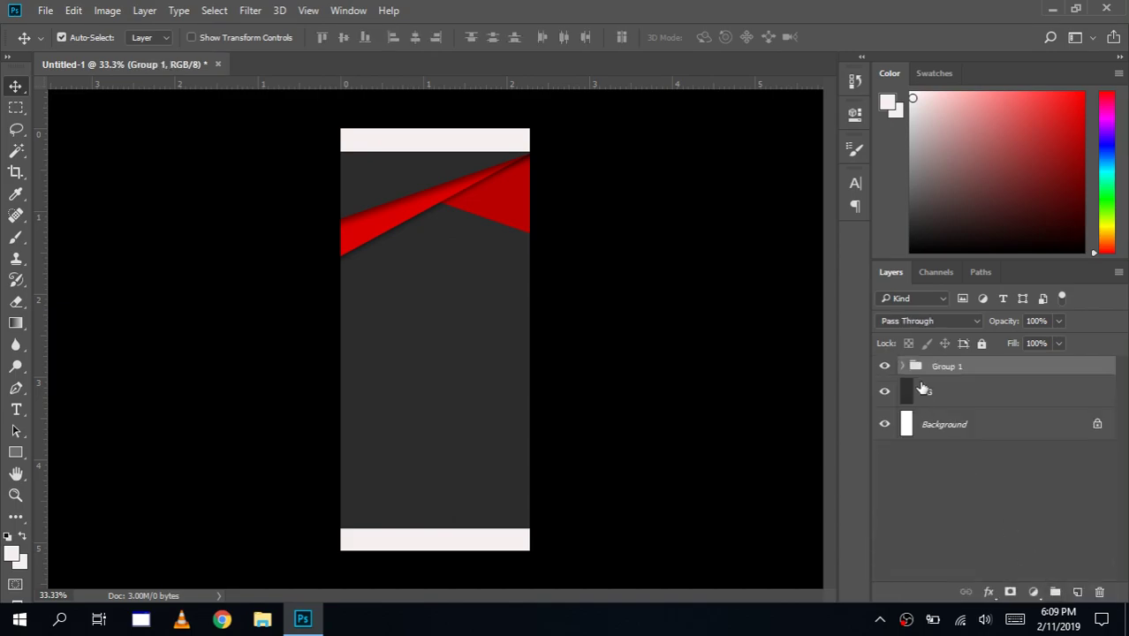
double_click(953, 368)
type("Design U")
type("p")
key("Return")
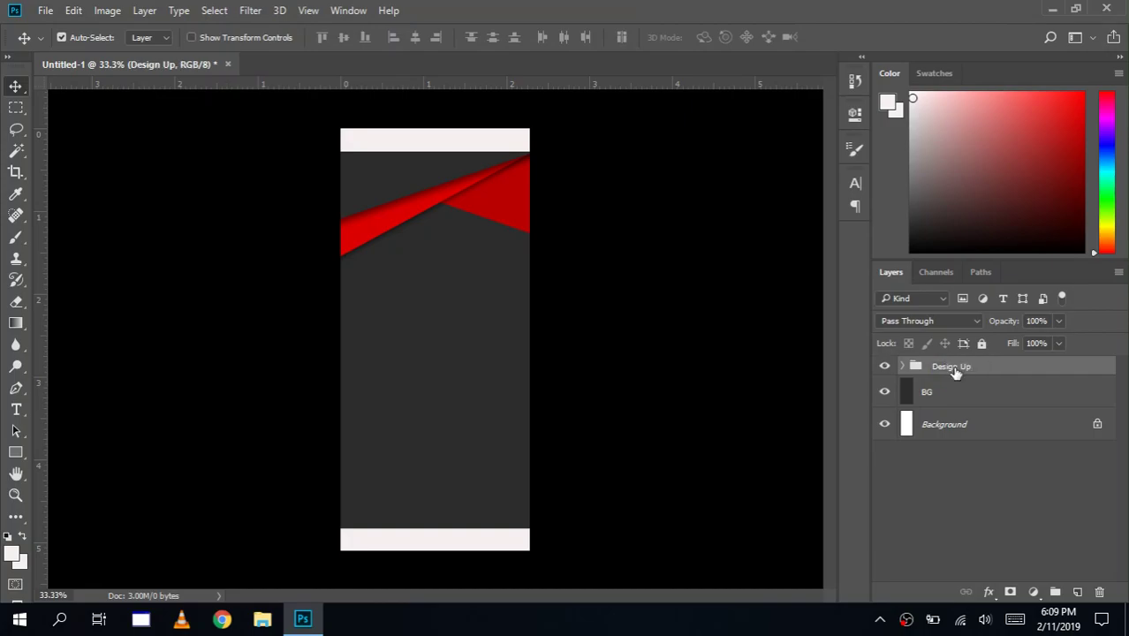
Step: Duplicate Design Up as Design Down and move it lower on the flyer
left_click_drag(961, 371, 1077, 592)
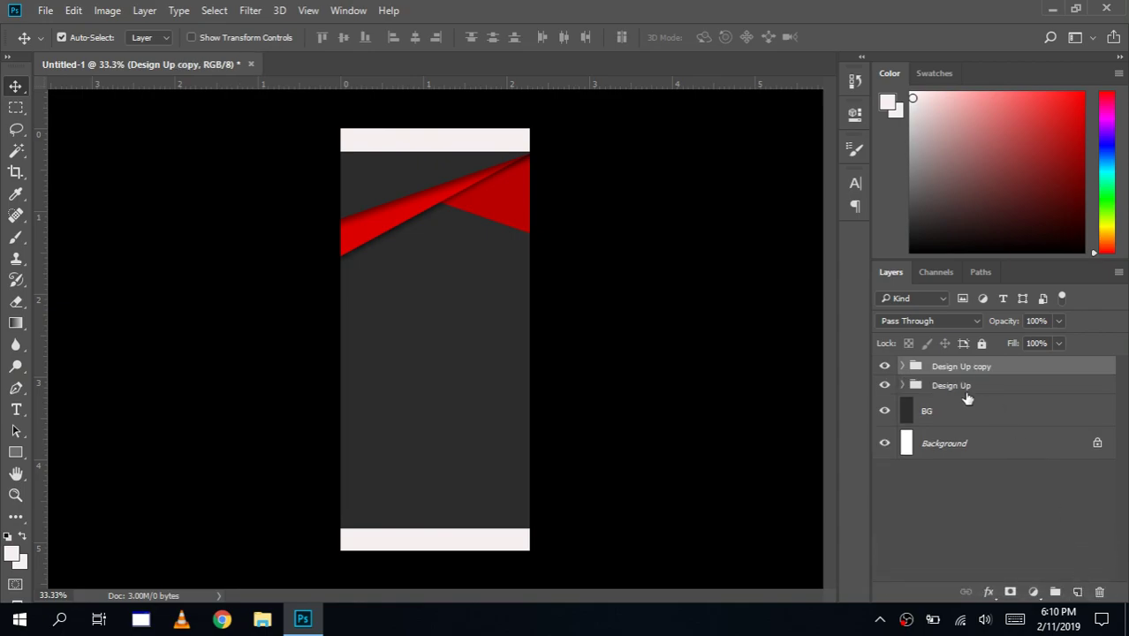
double_click(971, 370)
left_click_drag(959, 366, 1059, 383)
key("BackSpace")
type("n")
key("Return")
mouse_move(451, 189)
left_mouse_down()
mouse_move(456, 403)
mouse_move(453, 387)
left_mouse_up()
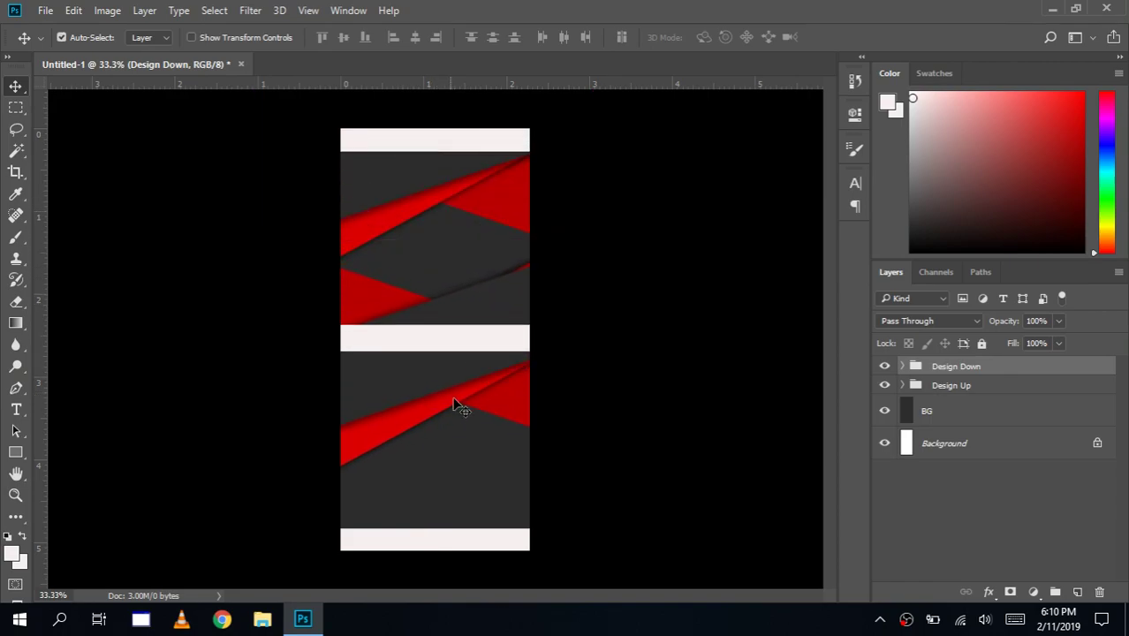
Step: Flip the Design Down group vertically with Free Transform and reposition it
left_click(70, 11)
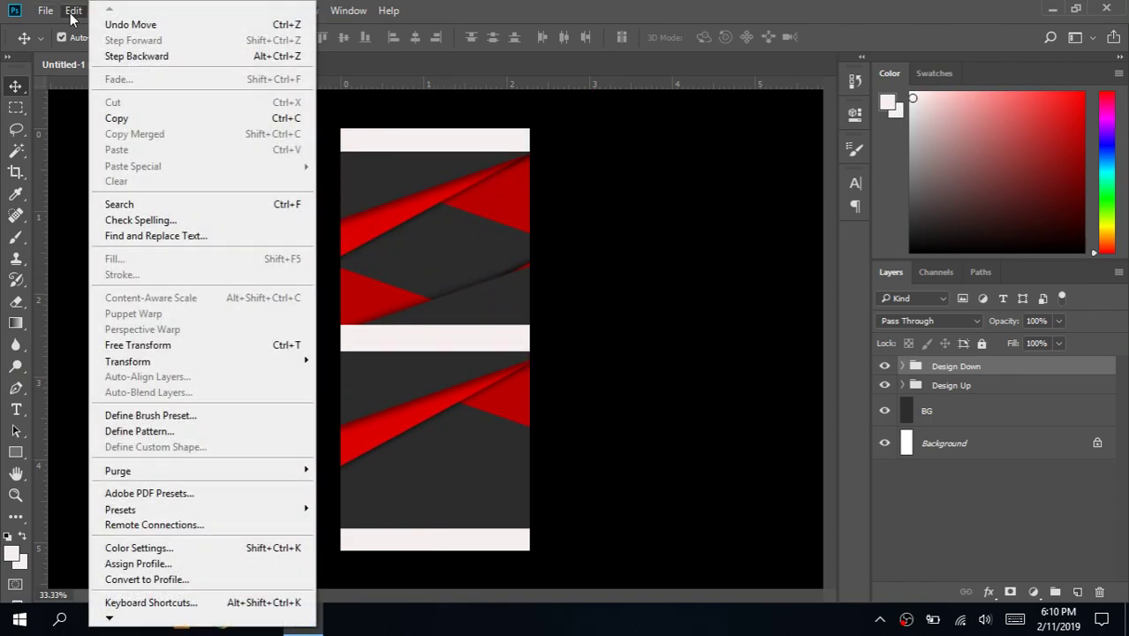
left_click(152, 346)
right_click(439, 403)
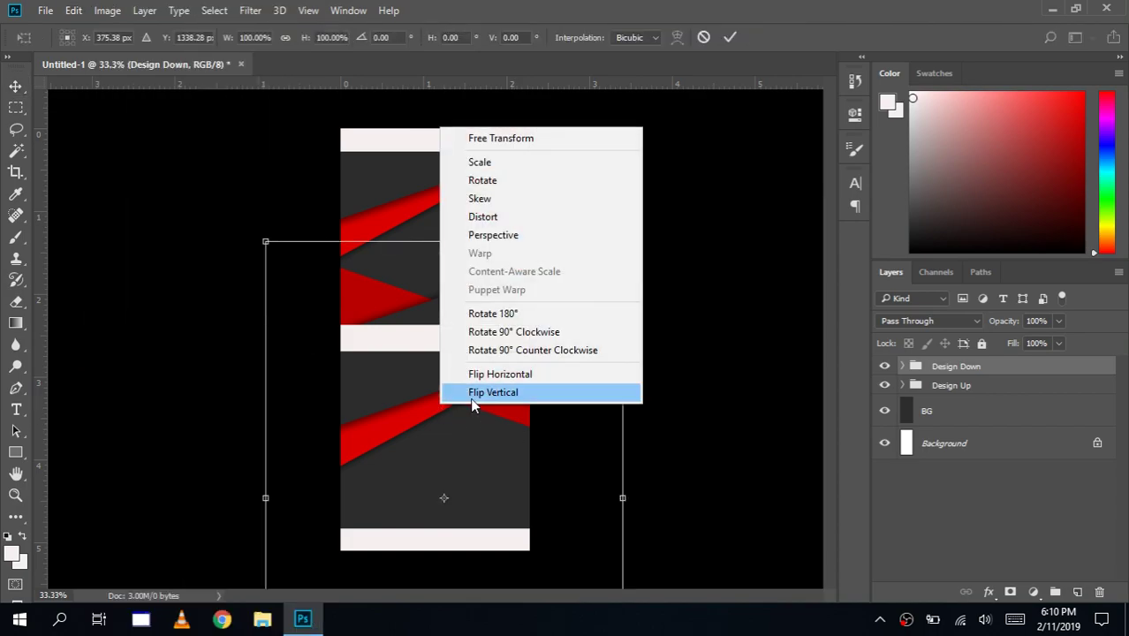
left_click(473, 393)
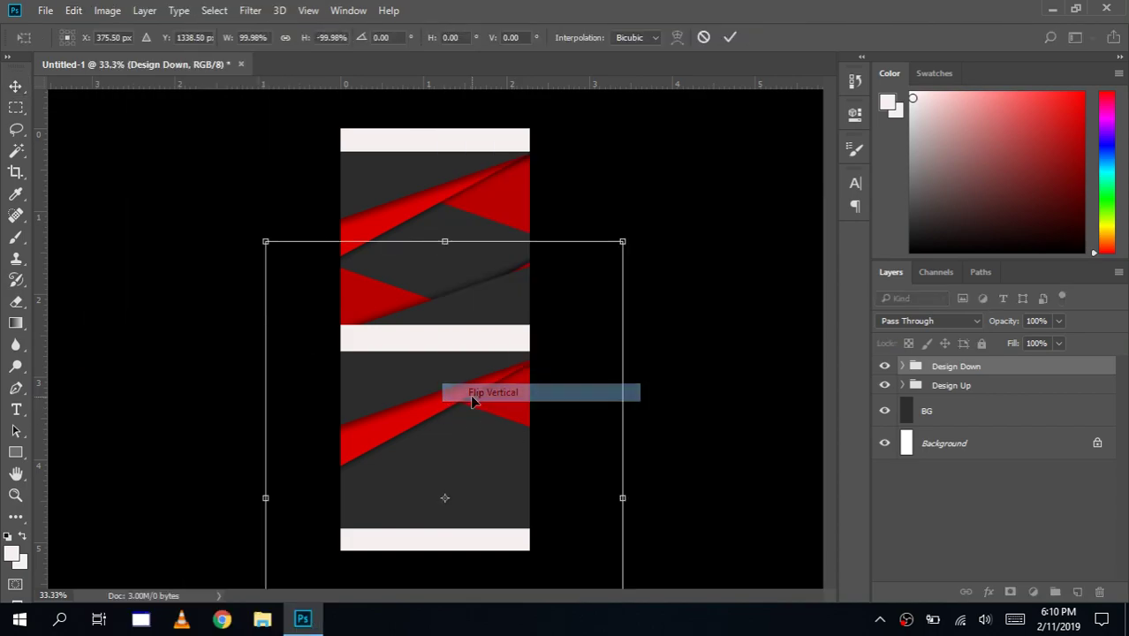
mouse_move(460, 451)
left_mouse_down()
mouse_move(451, 333)
mouse_move(466, 428)
left_mouse_up()
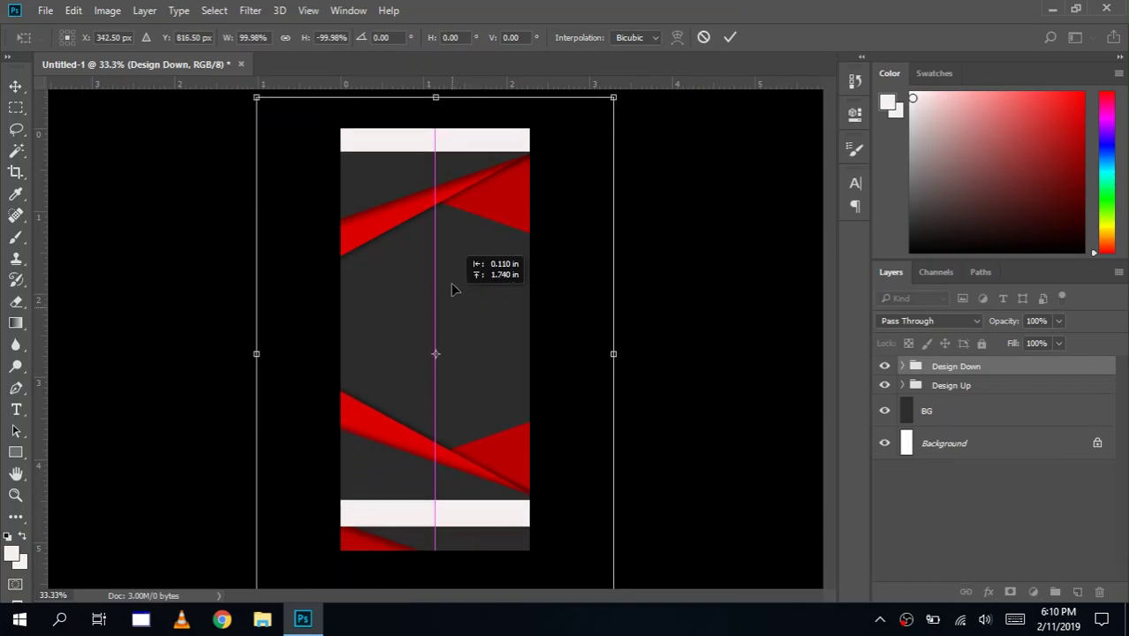
left_click(731, 37)
Step: Move Design Down below Design Up and delete its Rectangle 1 and Rectangle 1 copy white bars
left_click_drag(945, 366, 948, 398)
left_click(902, 385)
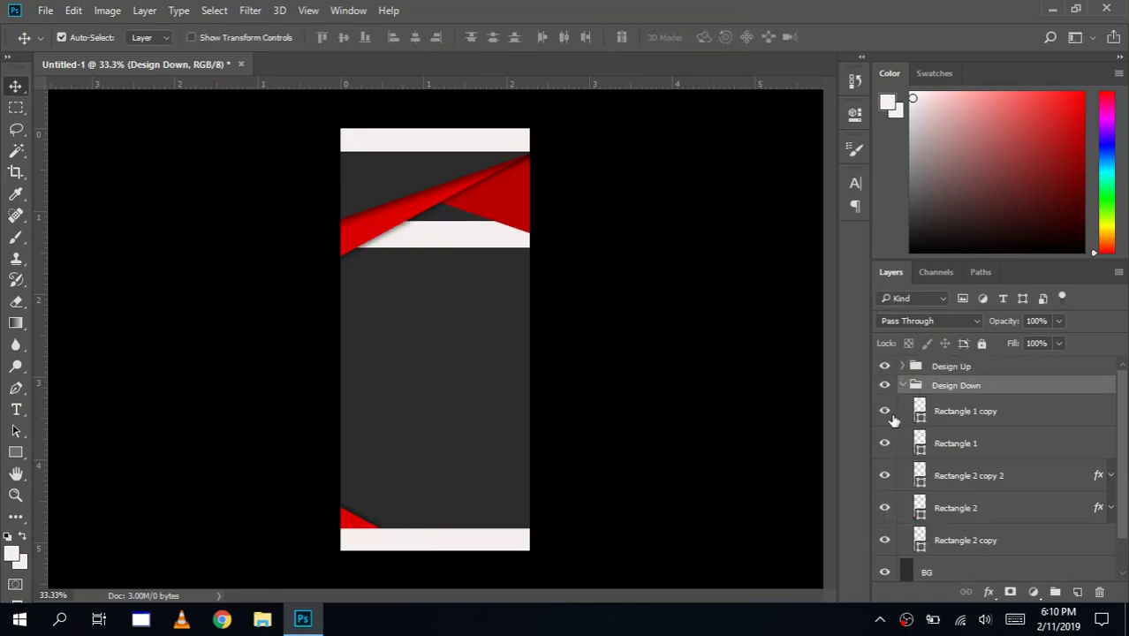
left_click(885, 418)
mouse_move(966, 419)
left_mouse_down()
mouse_move(1111, 595)
mouse_move(1101, 593)
left_mouse_up()
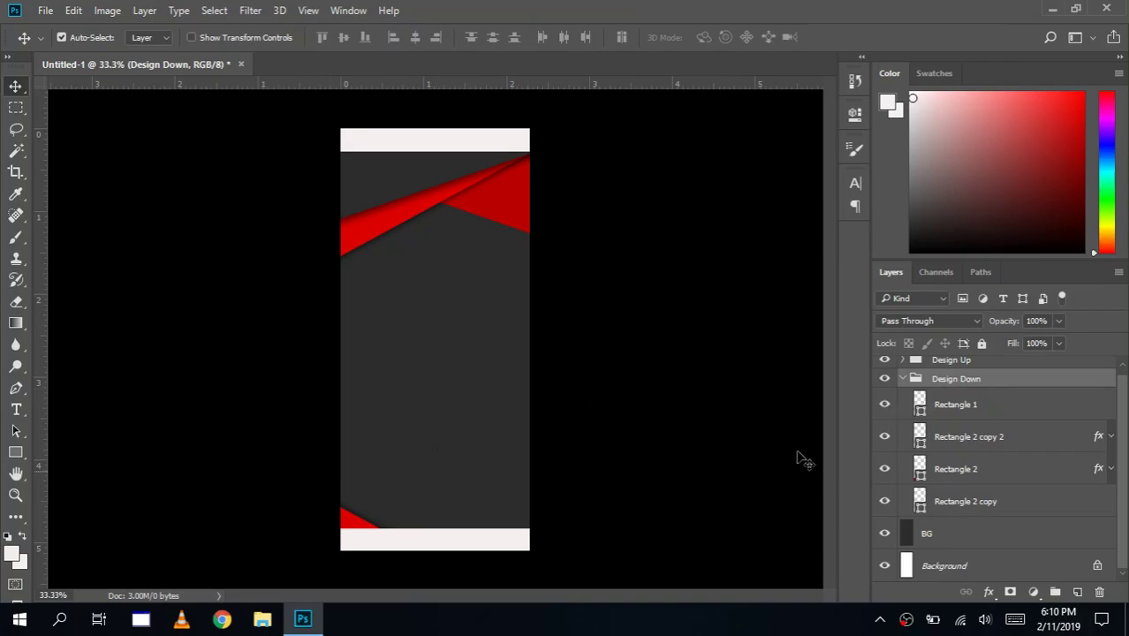
left_click_drag(441, 448, 438, 269)
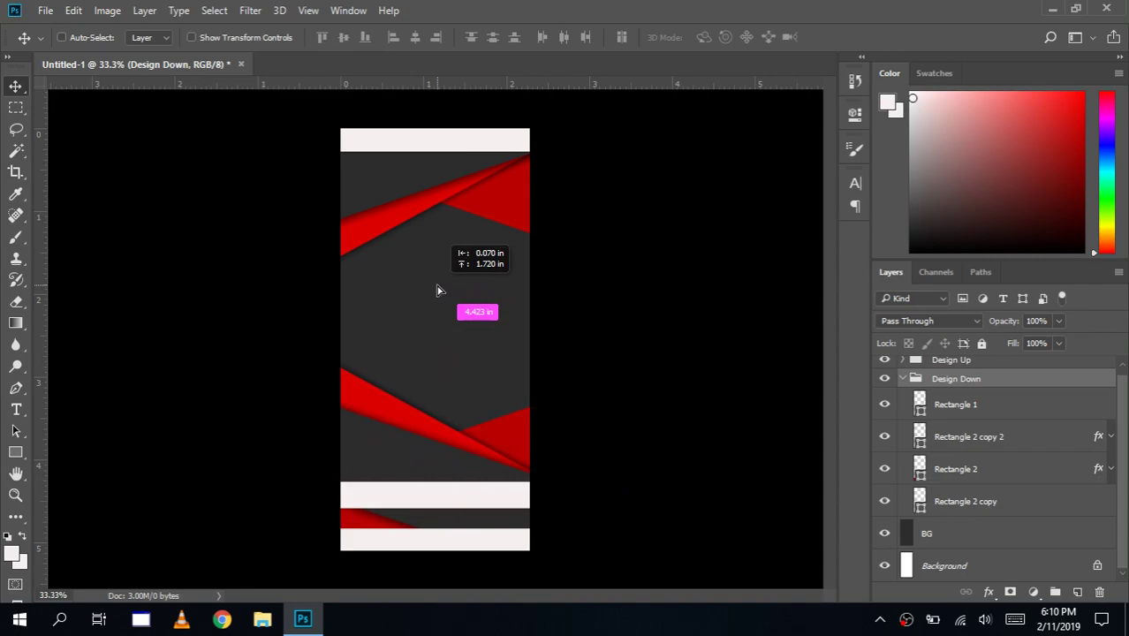
left_click(885, 405)
left_click(886, 405)
mouse_move(905, 406)
left_mouse_down()
mouse_move(1097, 563)
mouse_move(1101, 592)
left_mouse_up()
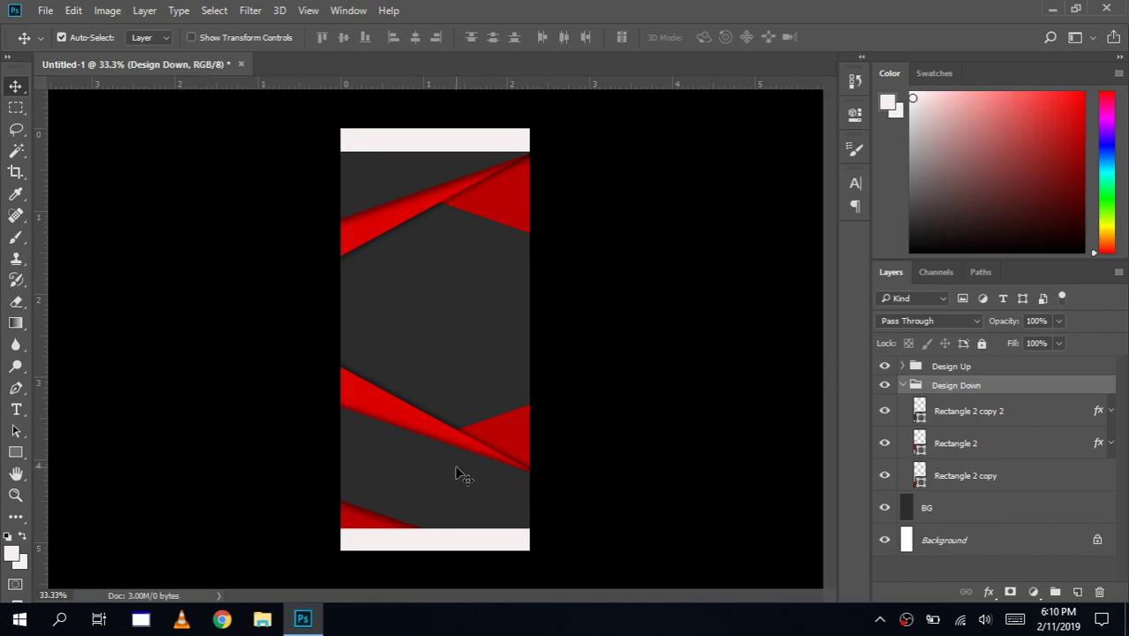
Step: Flip Design Down horizontally and move it up into the flyer's lower half
key("ctrl+t")
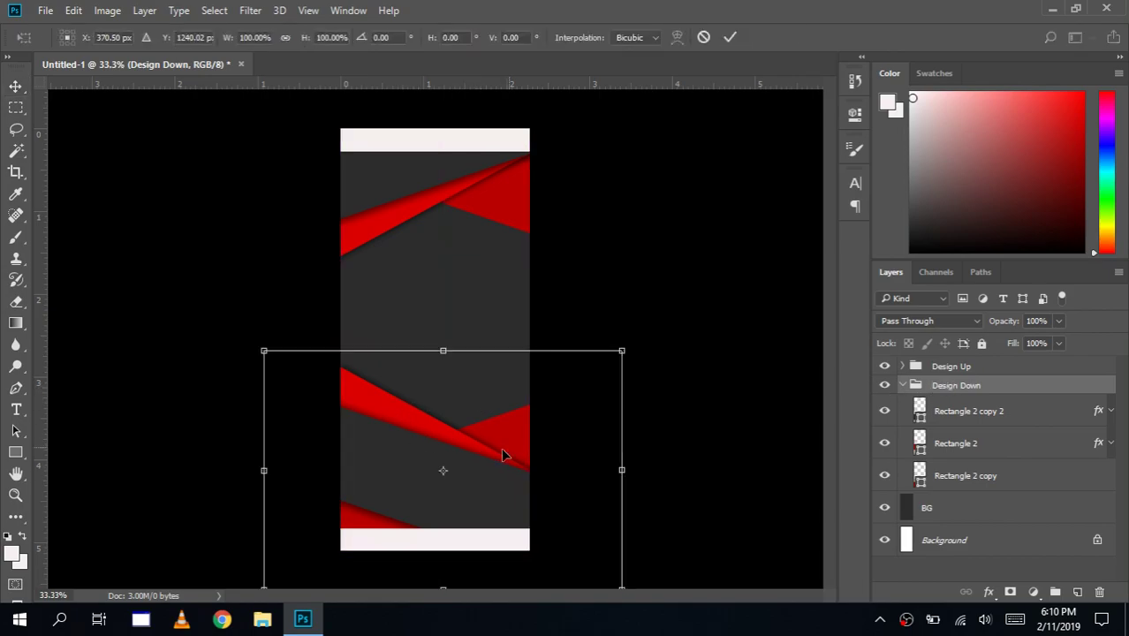
right_click(441, 478)
left_click(462, 450)
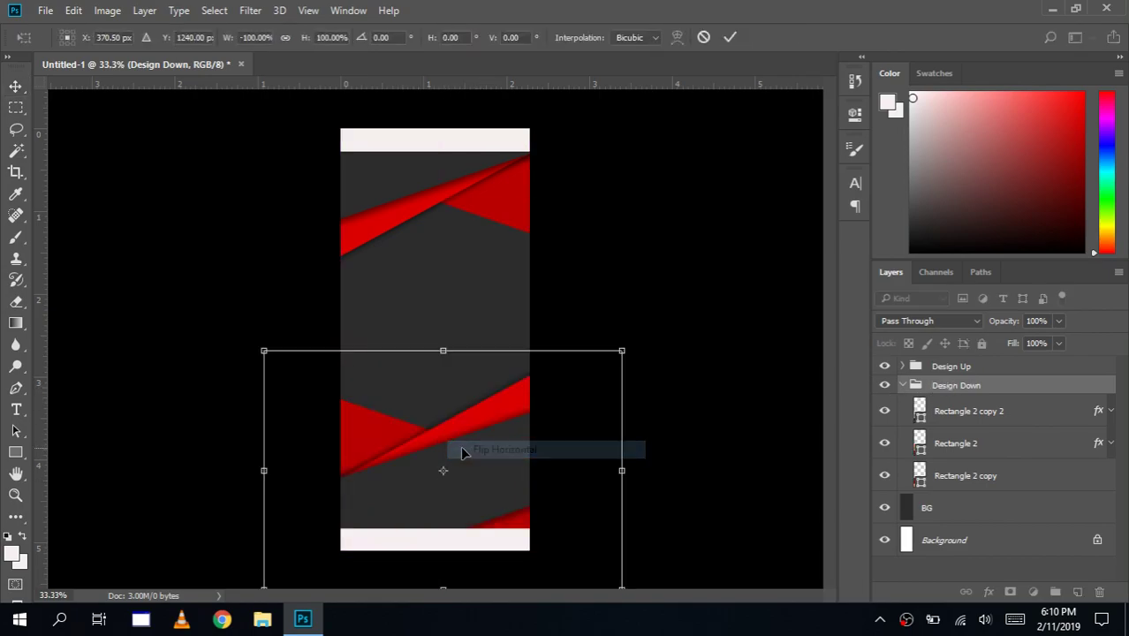
left_click_drag(456, 480, 452, 445)
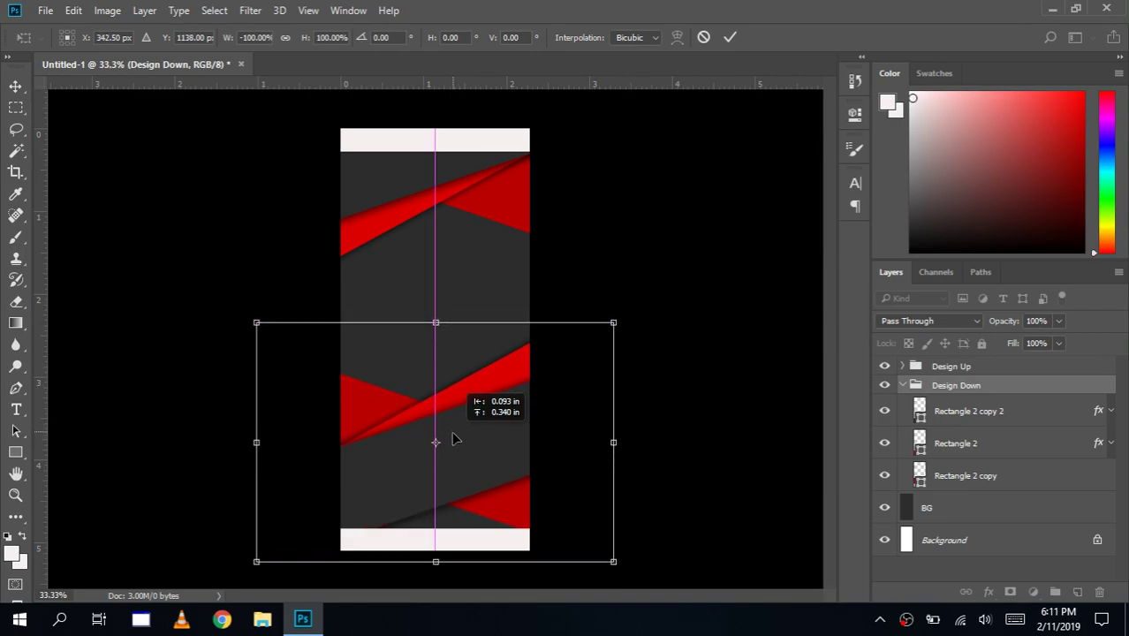
left_click(728, 39)
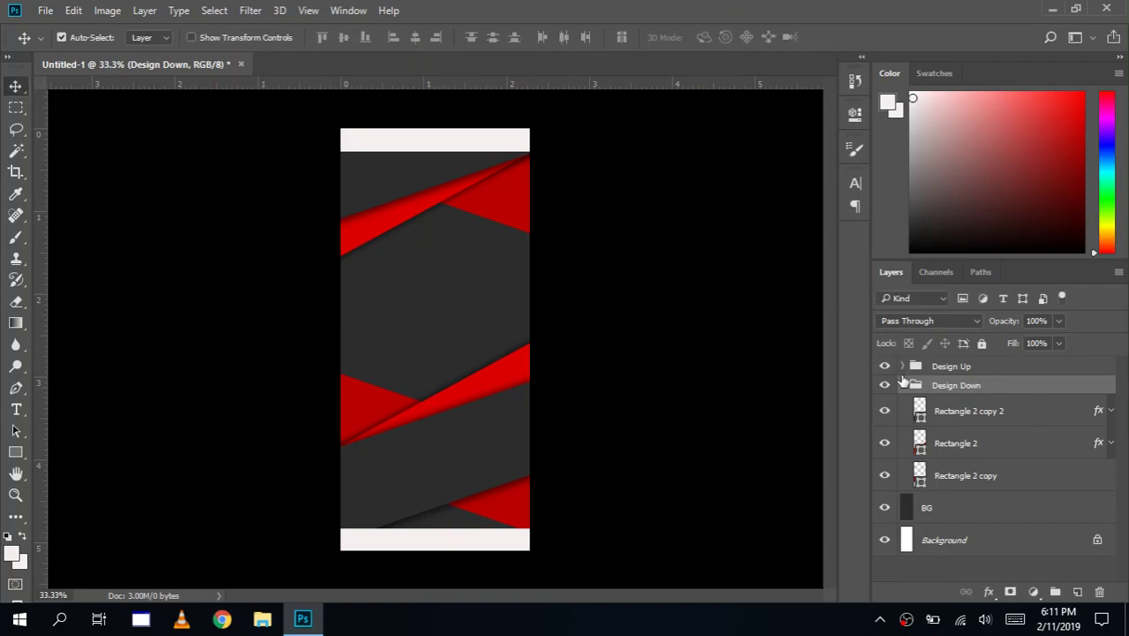
Step: Draw Rectangle 3 over the flyer's lower part and fill it with sampled dark grey 2d2c2c
left_click(902, 387)
left_click(945, 370)
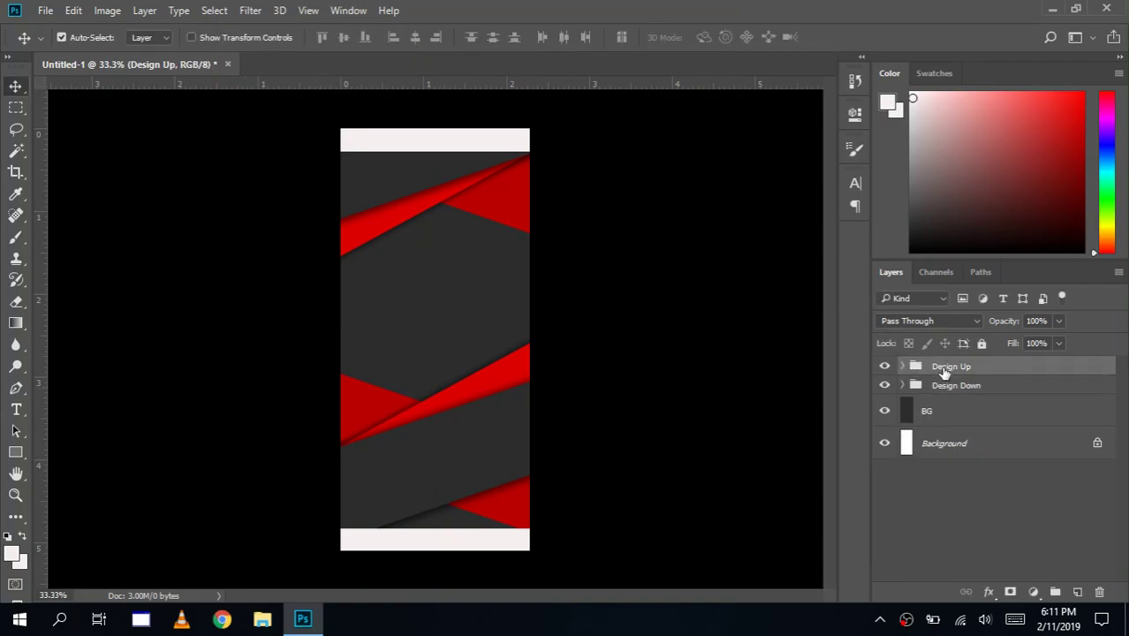
left_click(15, 453)
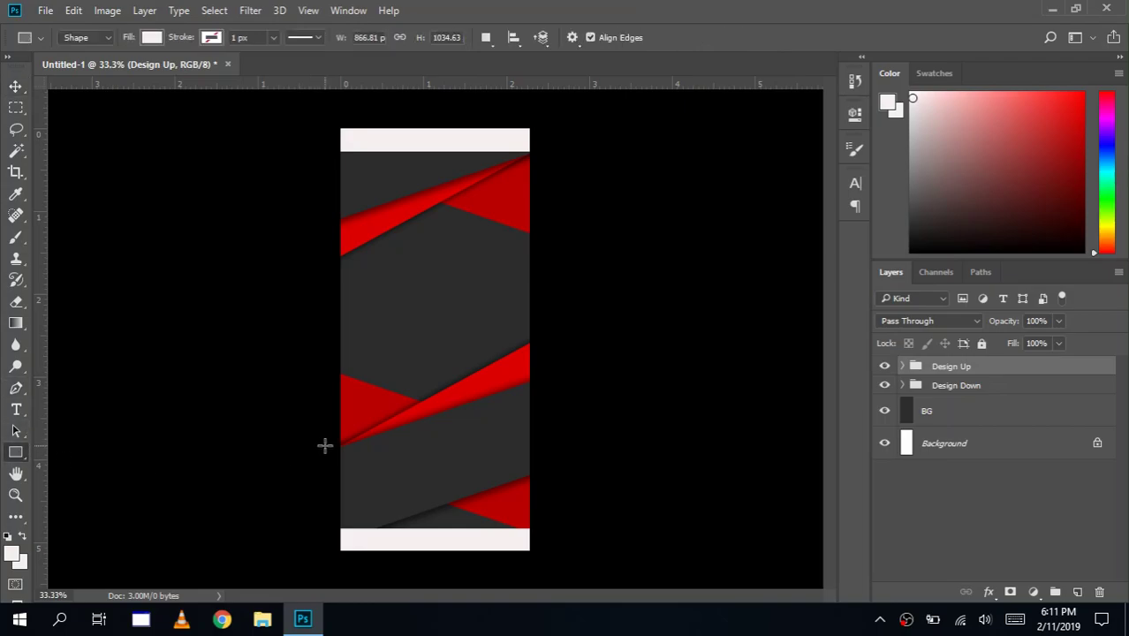
left_click_drag(325, 446, 550, 527)
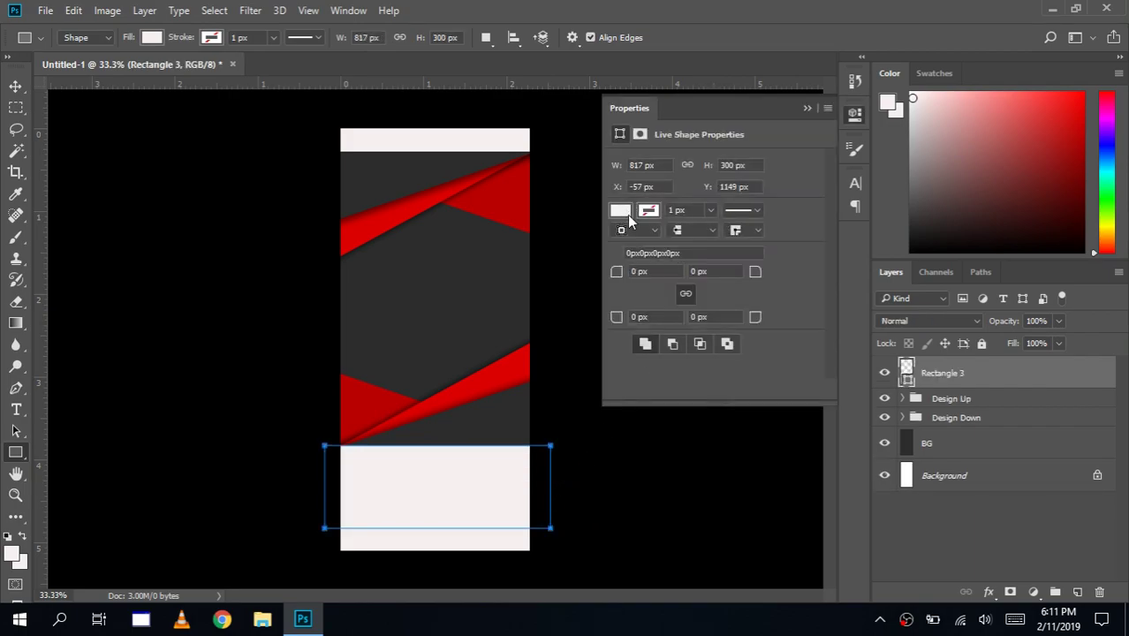
left_click(622, 211)
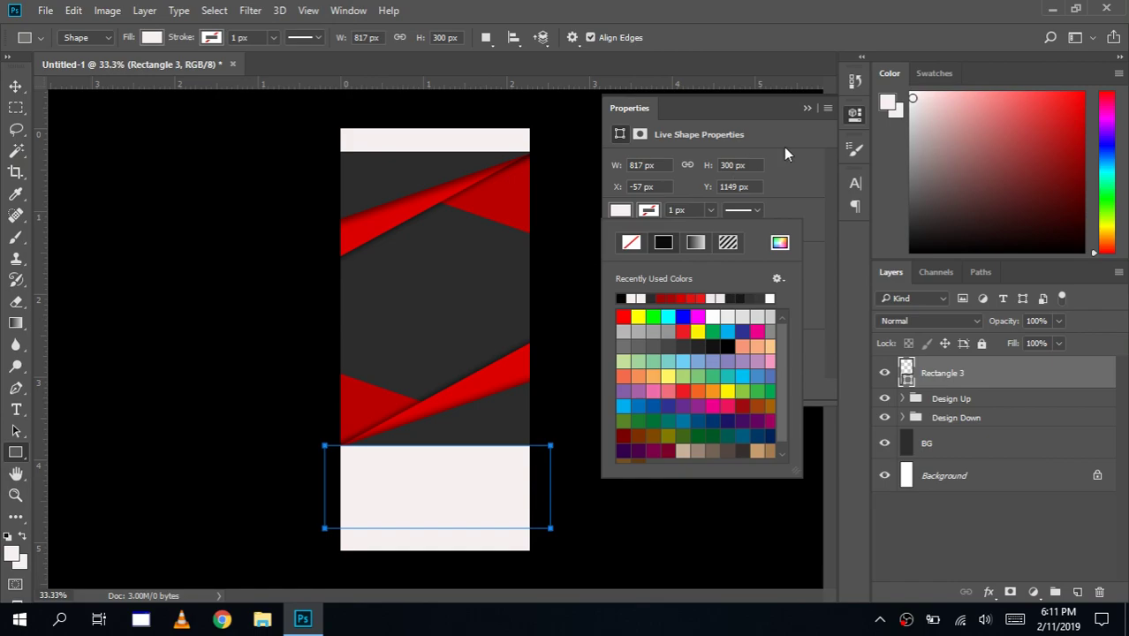
left_click(807, 108)
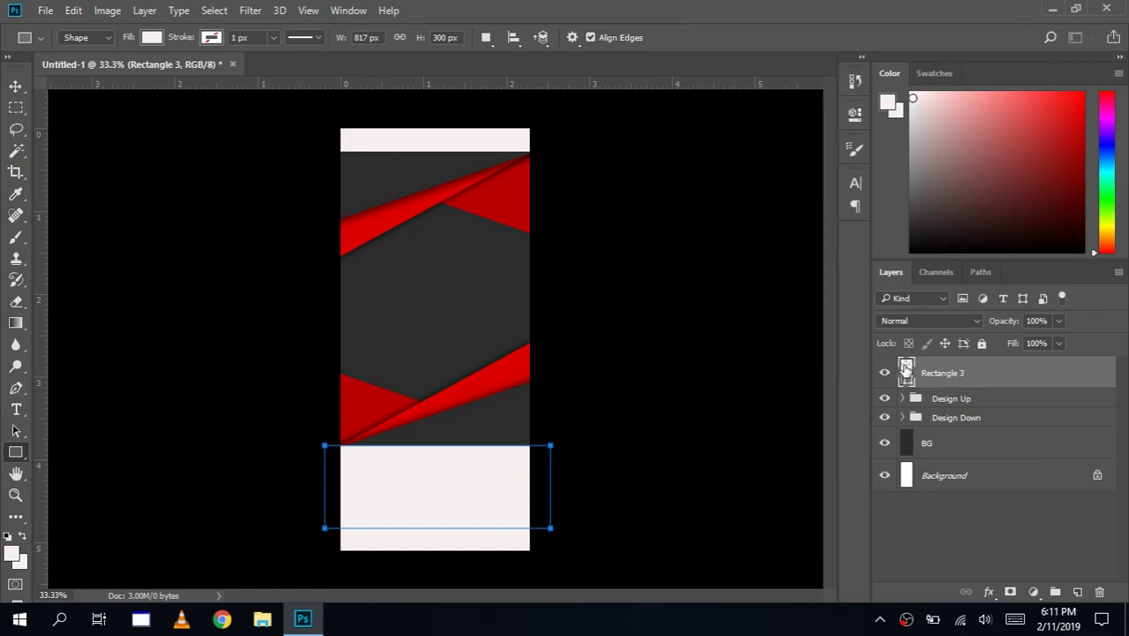
left_click(452, 305)
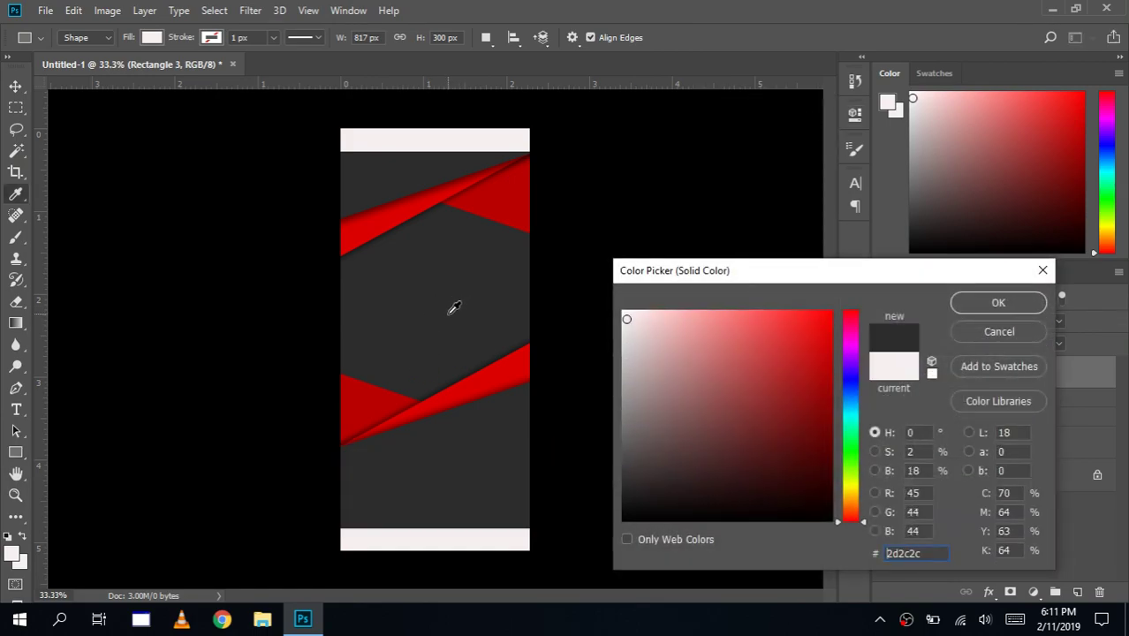
left_click(997, 303)
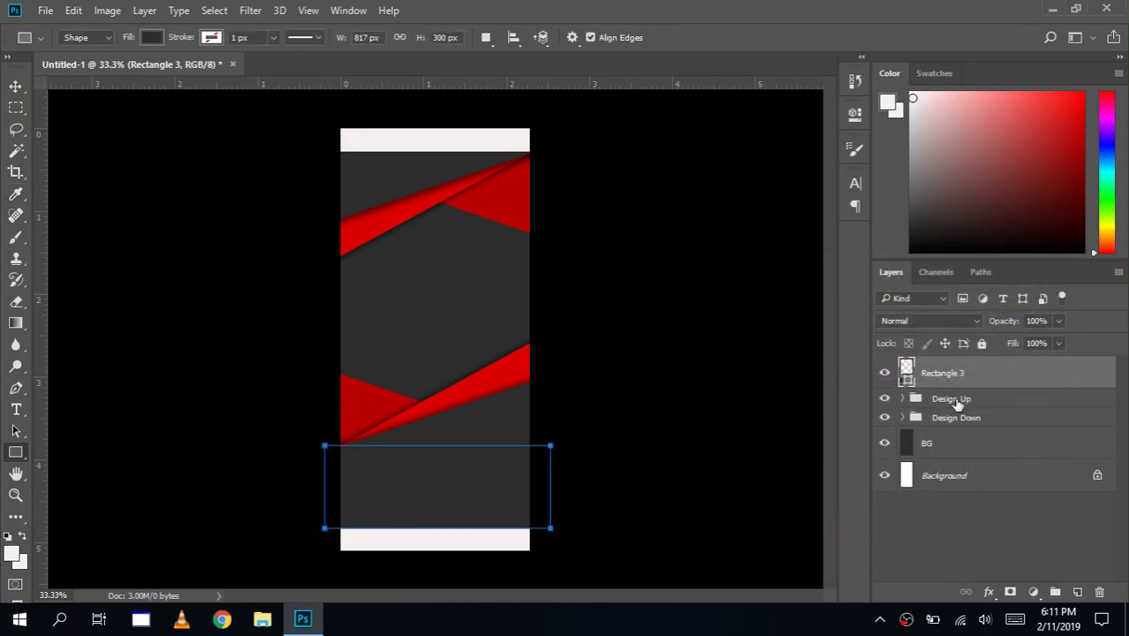
Step: Nudge the Design Down group upward using the Move tool and arrow keys
left_click(956, 400)
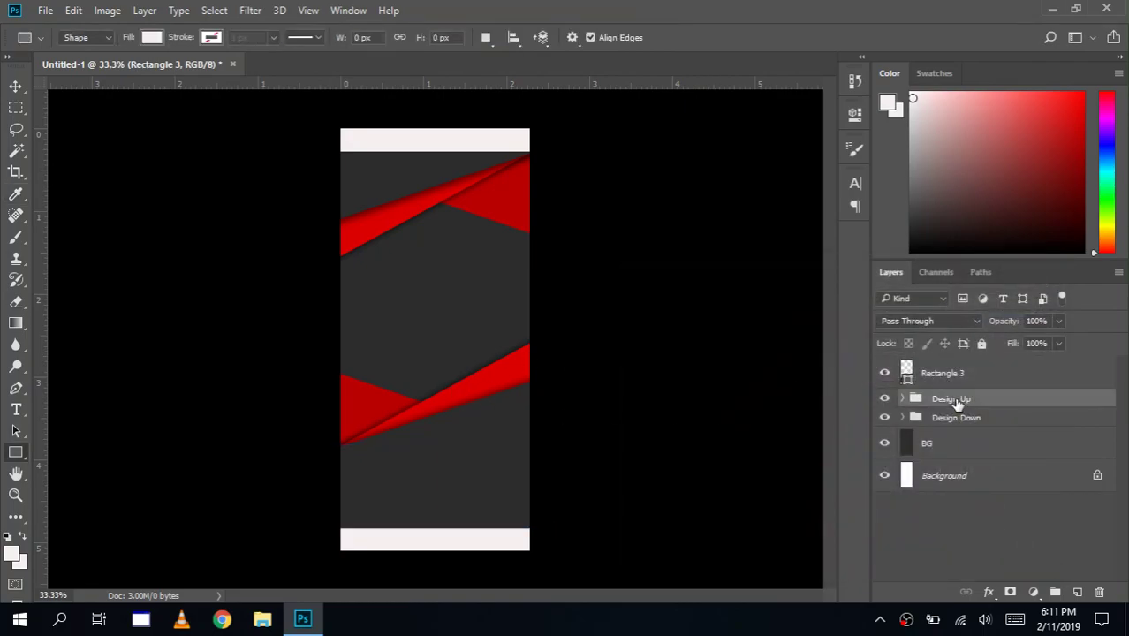
left_click(965, 420)
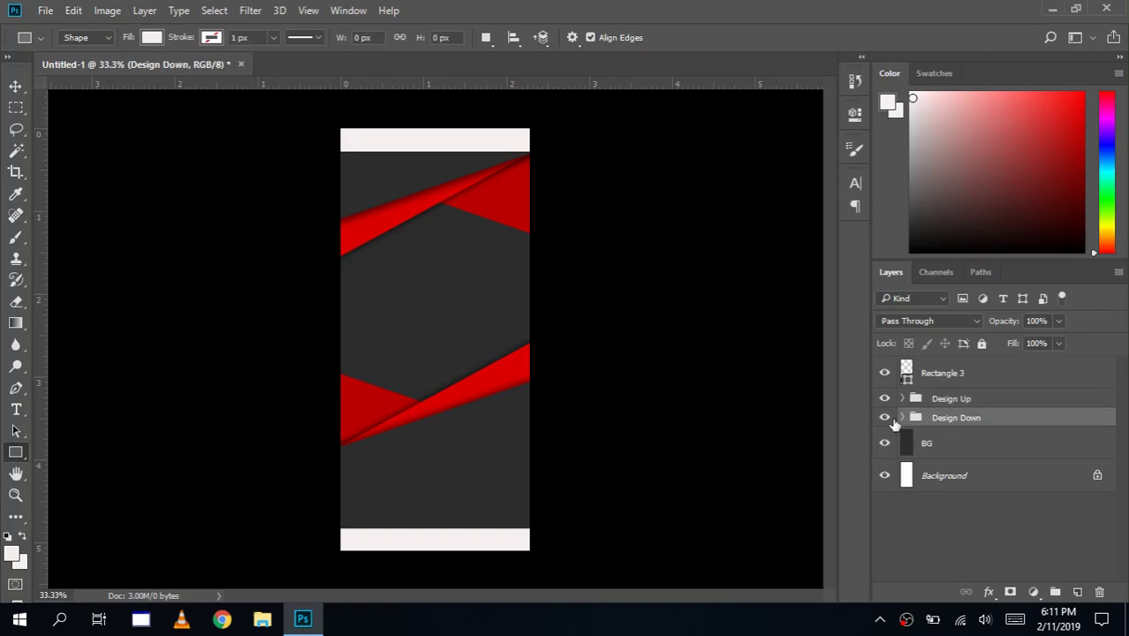
left_click(16, 87)
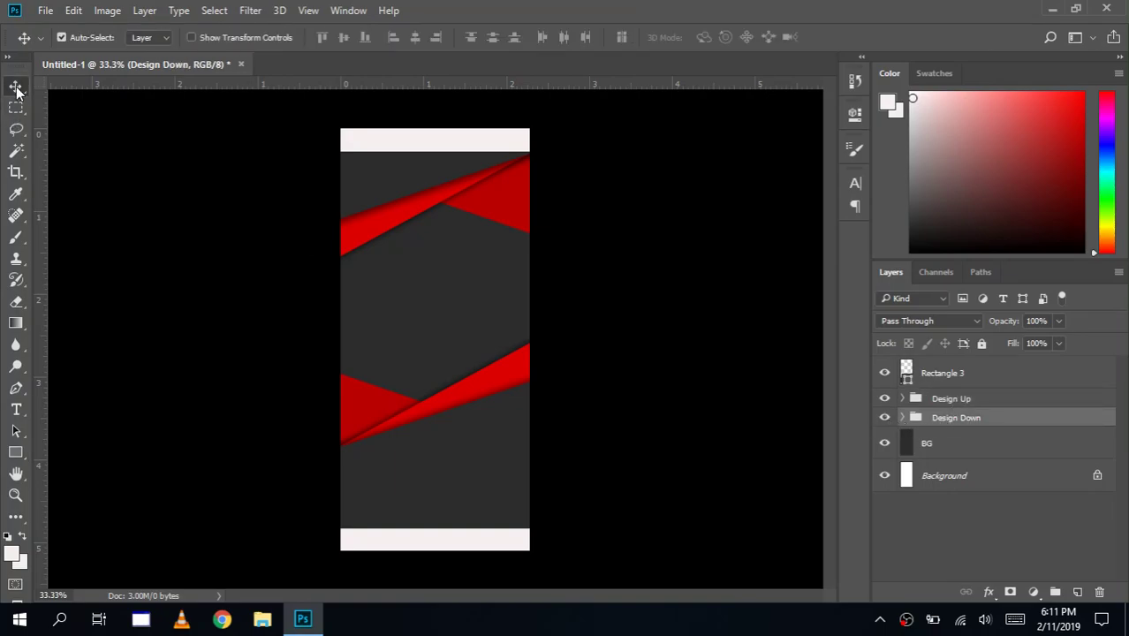
key("shift+Up")
key("shift+Up")
key("shift+Up")
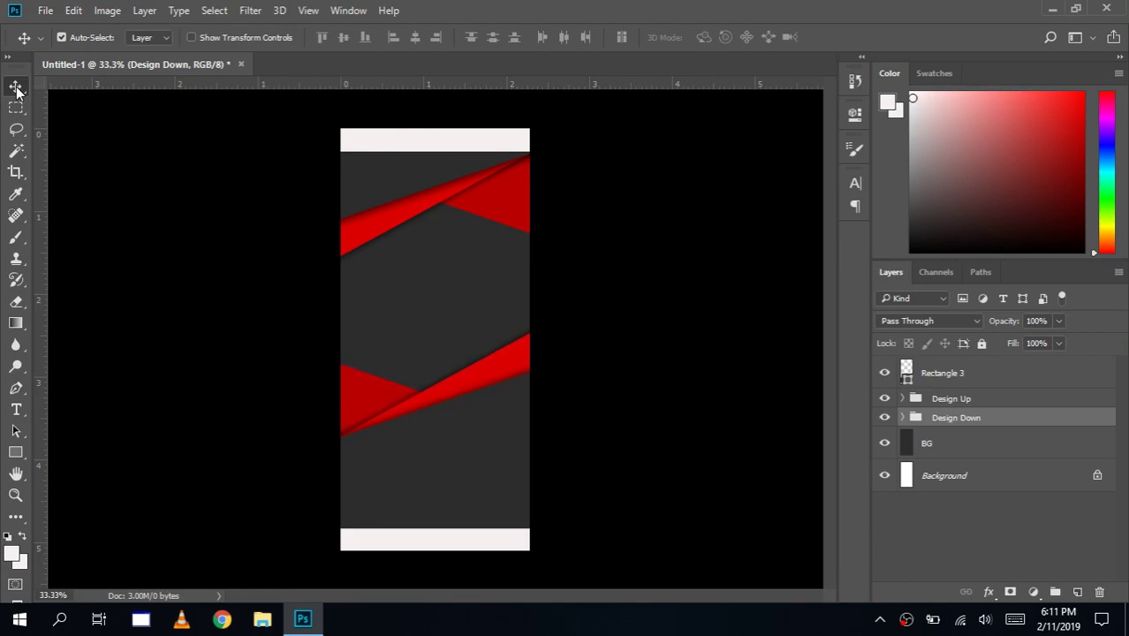
key("shift+Up")
key("Up")
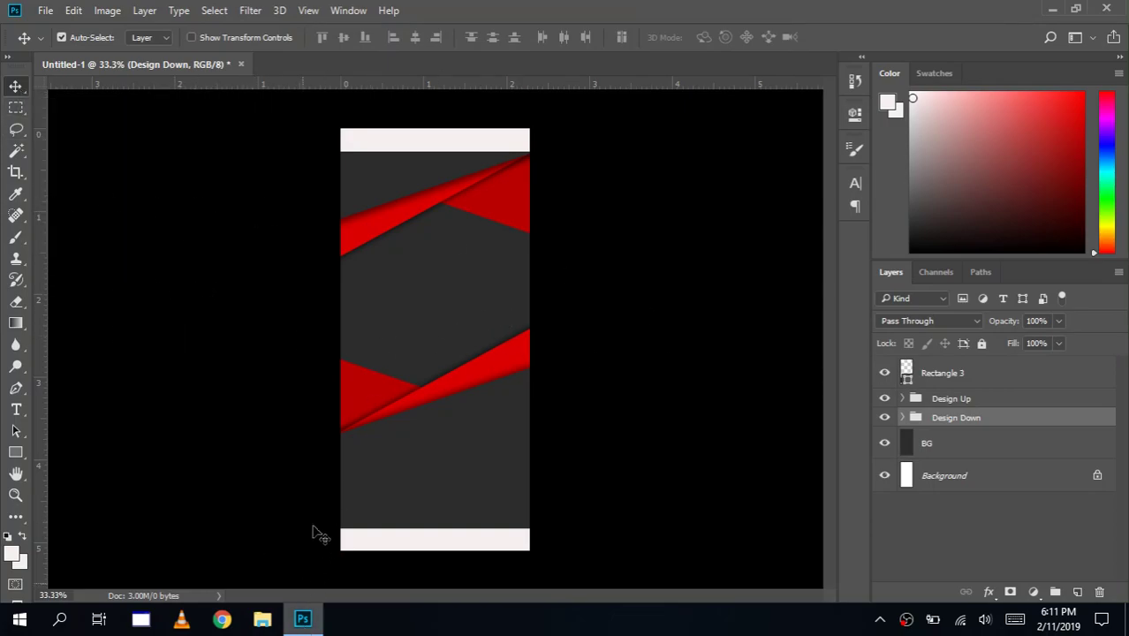
Step: In File Explorer, browse to D: > Photoshop > Pics > Buildings
left_click(304, 620)
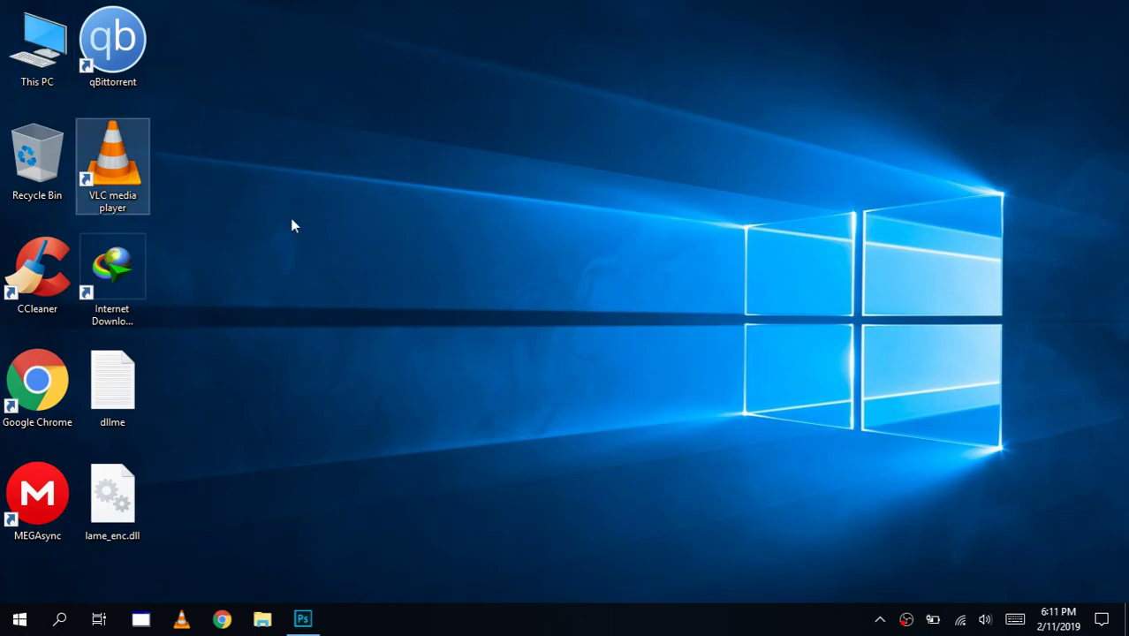
key("super+e")
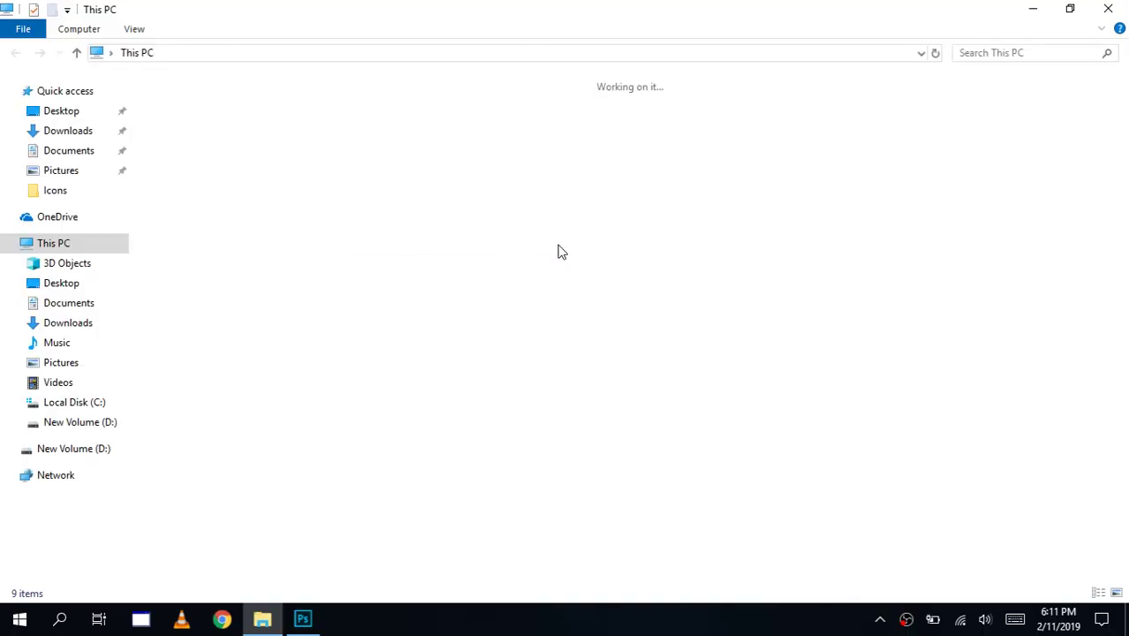
left_click(500, 246)
double_click(500, 245)
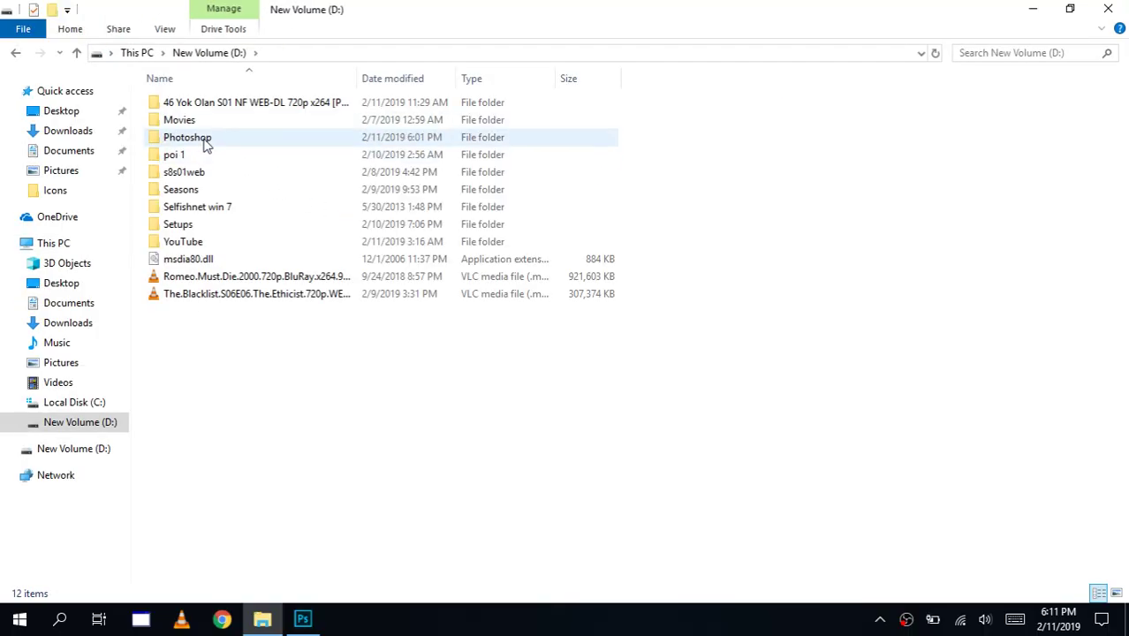
left_click(204, 144)
double_click(203, 144)
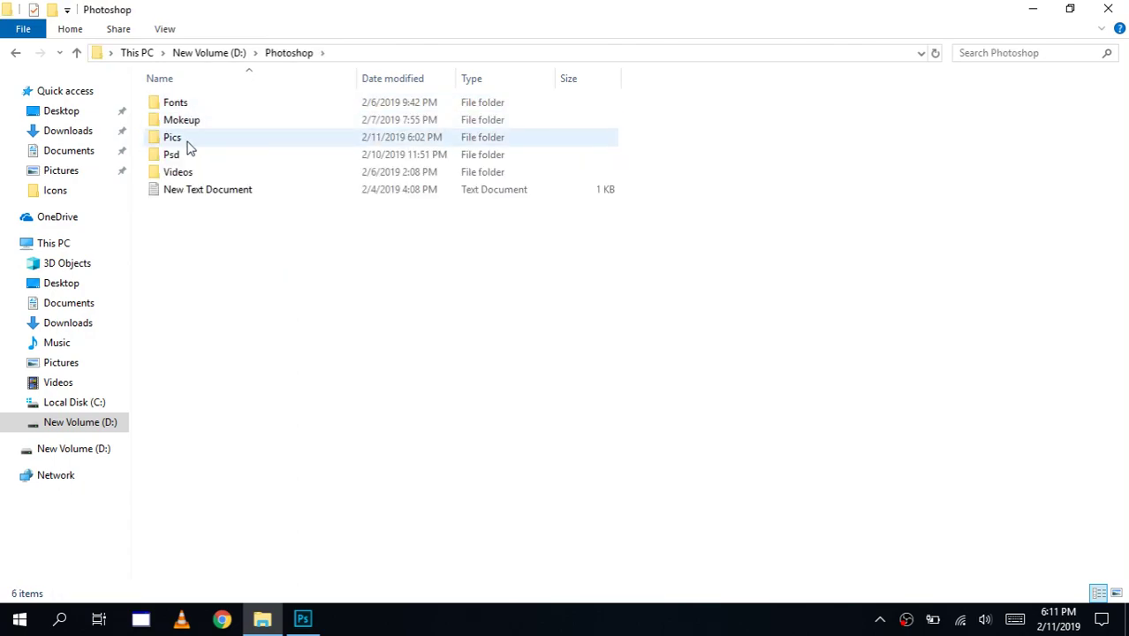
left_click(187, 147)
double_click(187, 141)
left_click(258, 146)
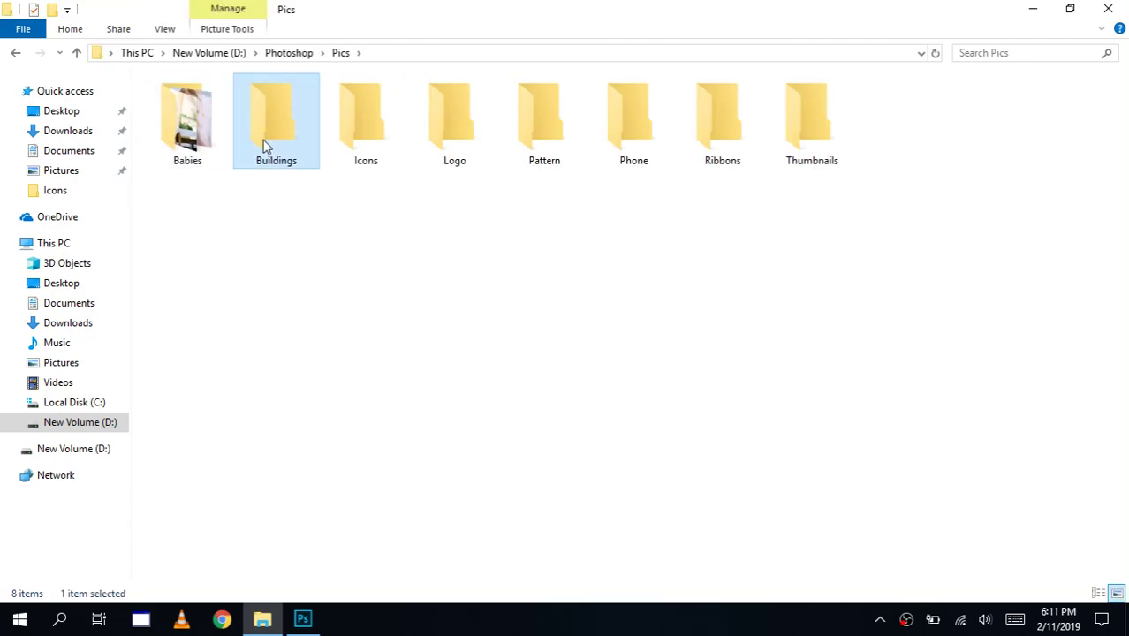
Step: Drag the city_skyscrapers night photo from the Buildings folder into Photoshop
left_click(269, 137)
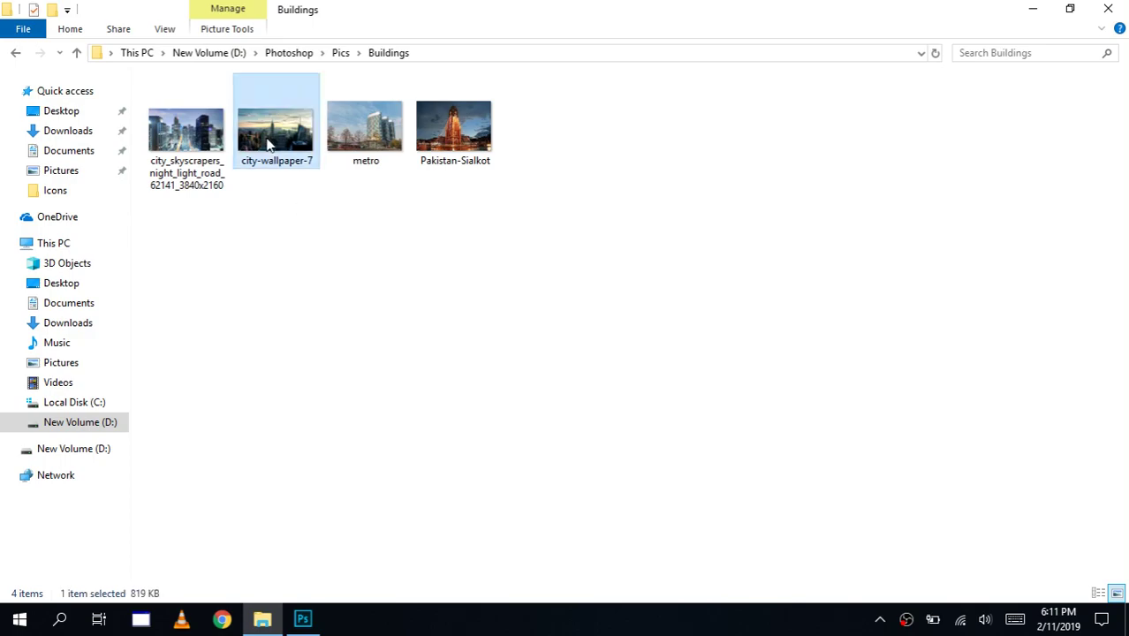
left_click(175, 139)
left_click(287, 233)
left_click(274, 132)
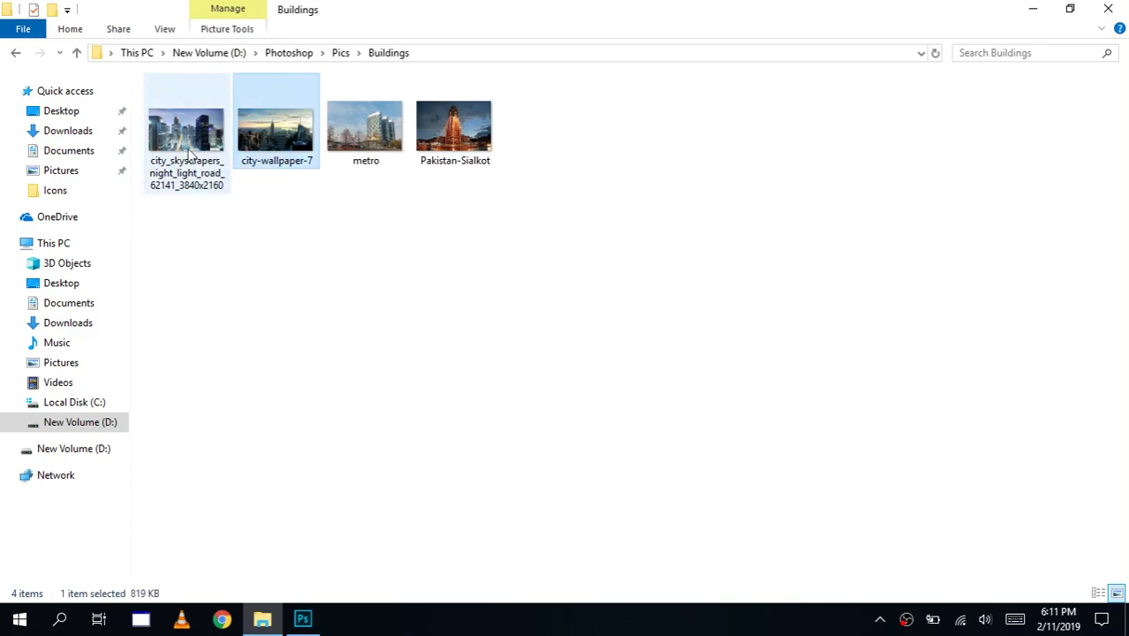
left_click(180, 143)
mouse_move(179, 144)
left_mouse_down()
mouse_move(305, 627)
mouse_move(432, 292)
left_mouse_up()
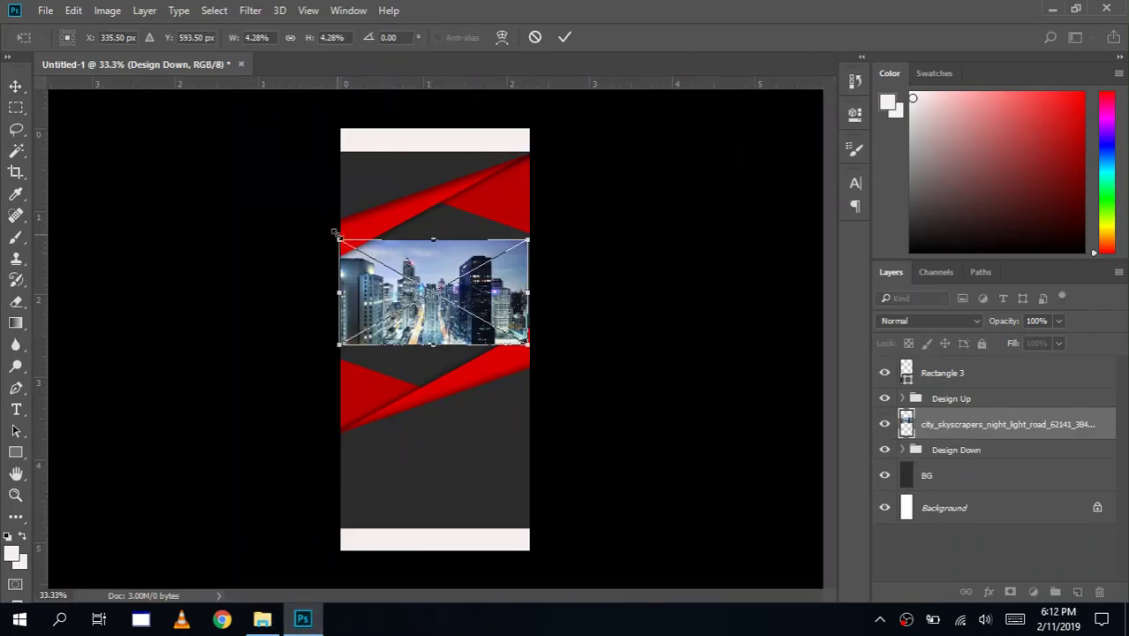
Step: Scale the skyscrapers photo to fill the gap between ribbons and stack it beneath Design Down
left_click_drag(296, 184, 301, 185)
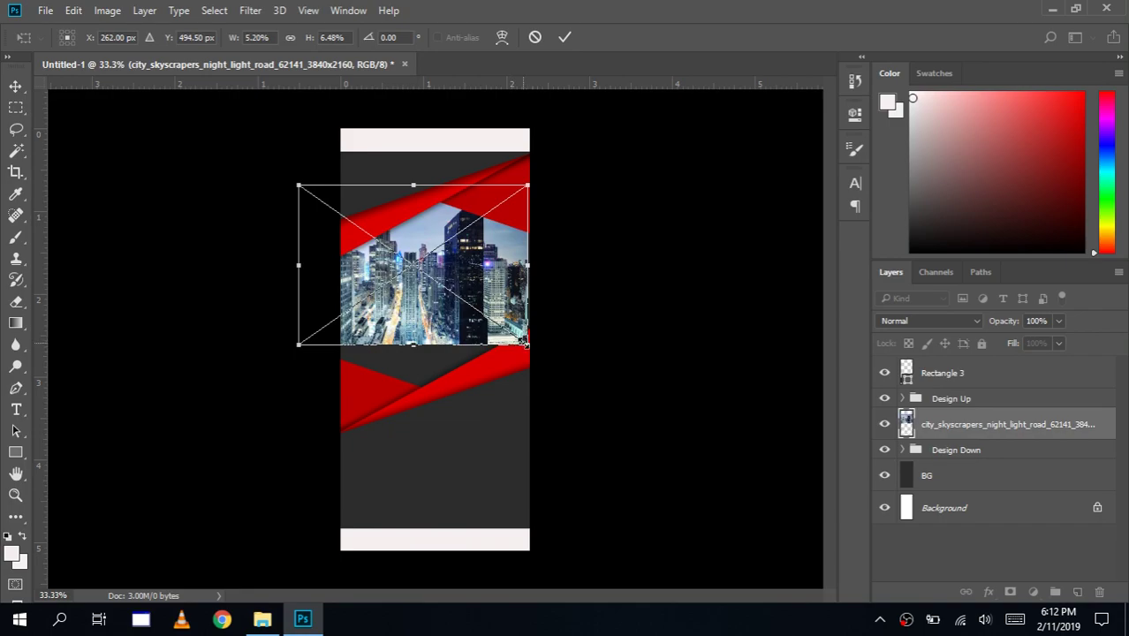
left_click_drag(528, 345, 557, 386)
mouse_move(460, 295)
left_mouse_down()
mouse_move(466, 316)
mouse_move(467, 306)
left_mouse_up()
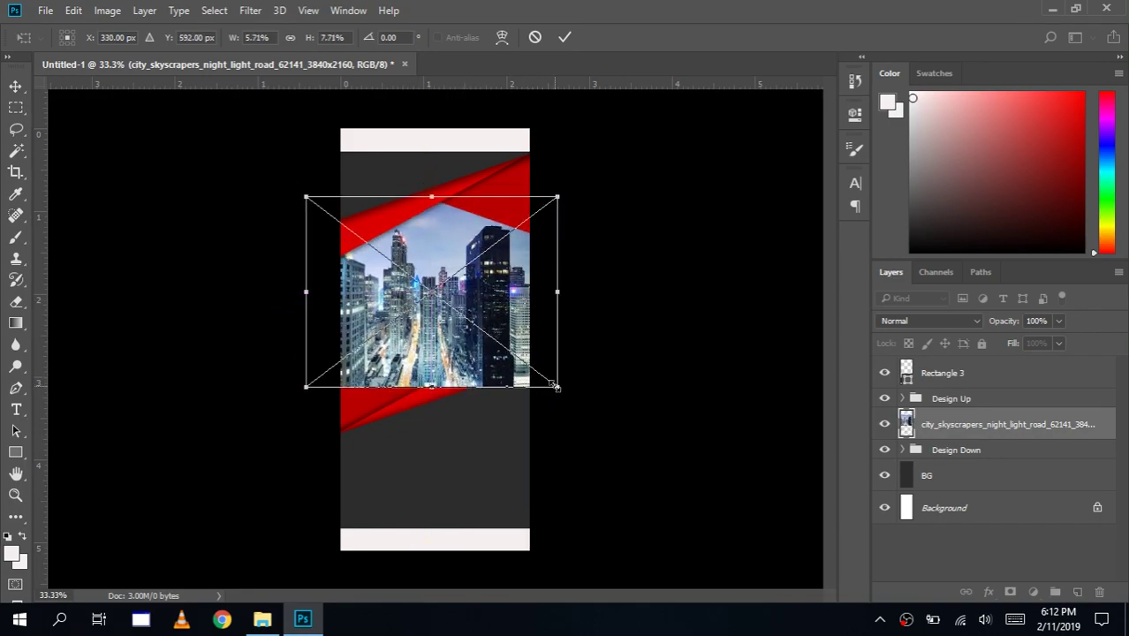
left_click_drag(558, 386, 570, 391)
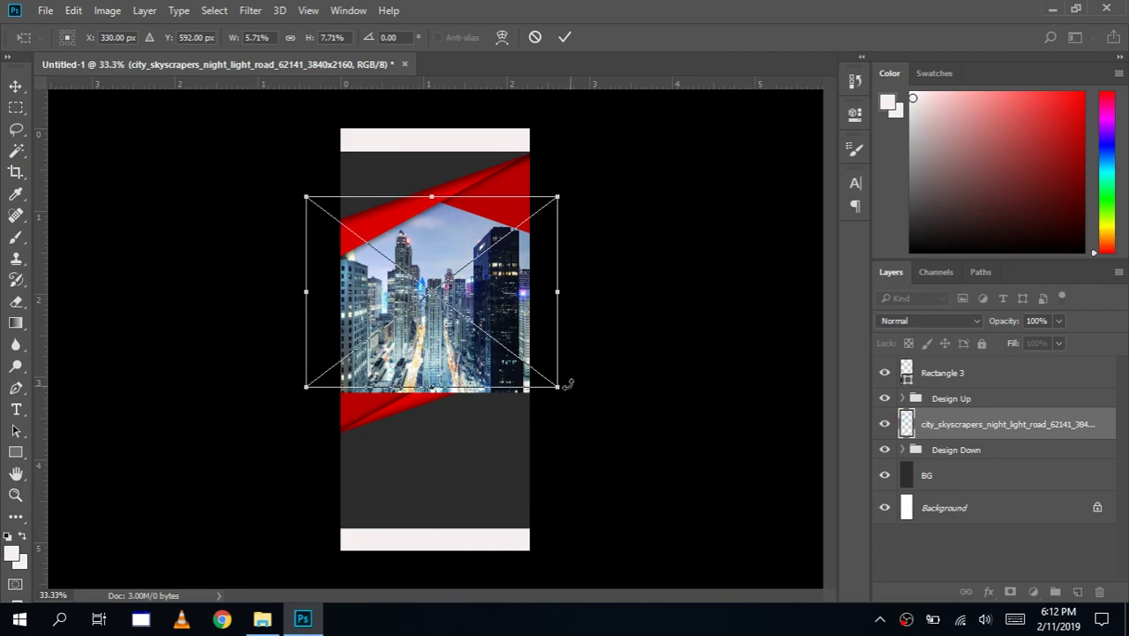
left_click_drag(575, 387, 572, 386)
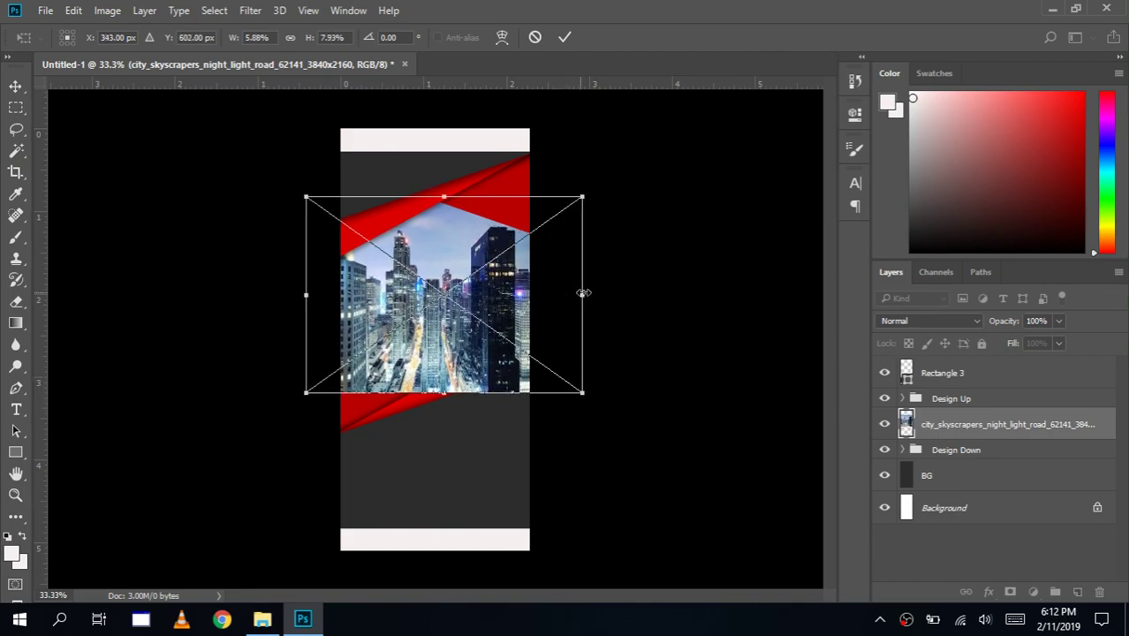
left_click_drag(560, 293, 585, 292)
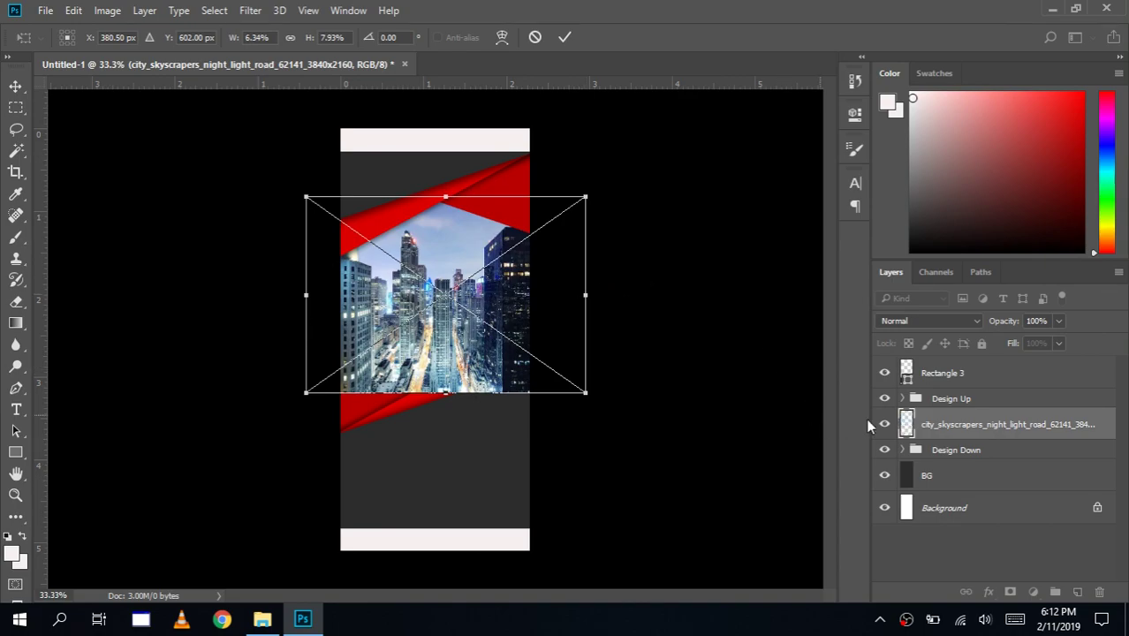
left_click(567, 40)
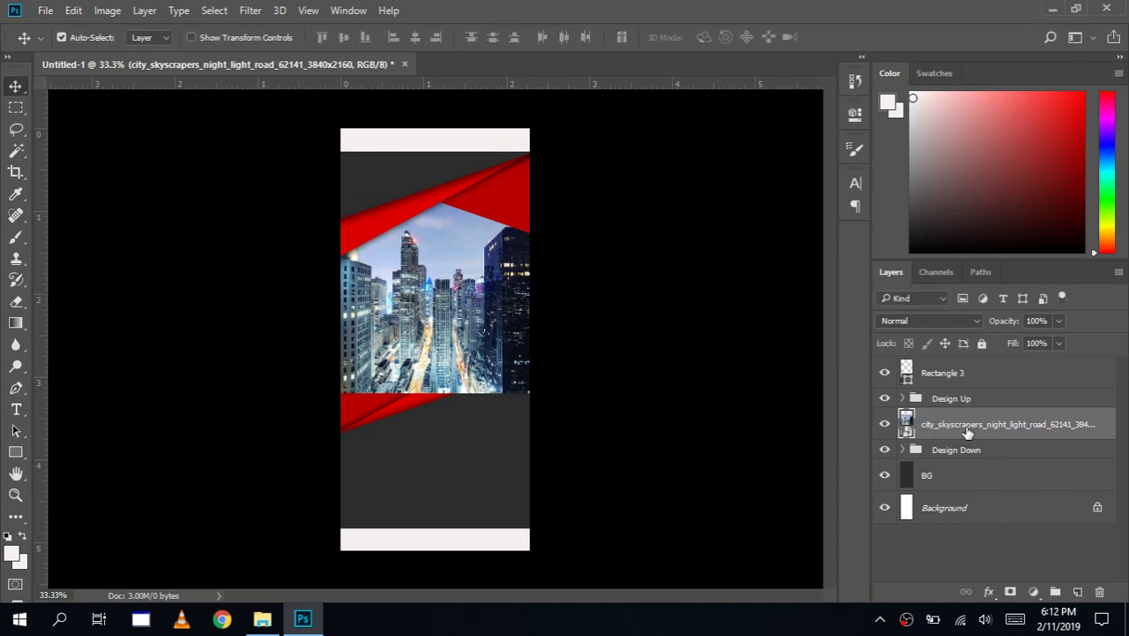
left_click_drag(973, 428, 972, 381)
left_click_drag(973, 385, 973, 463)
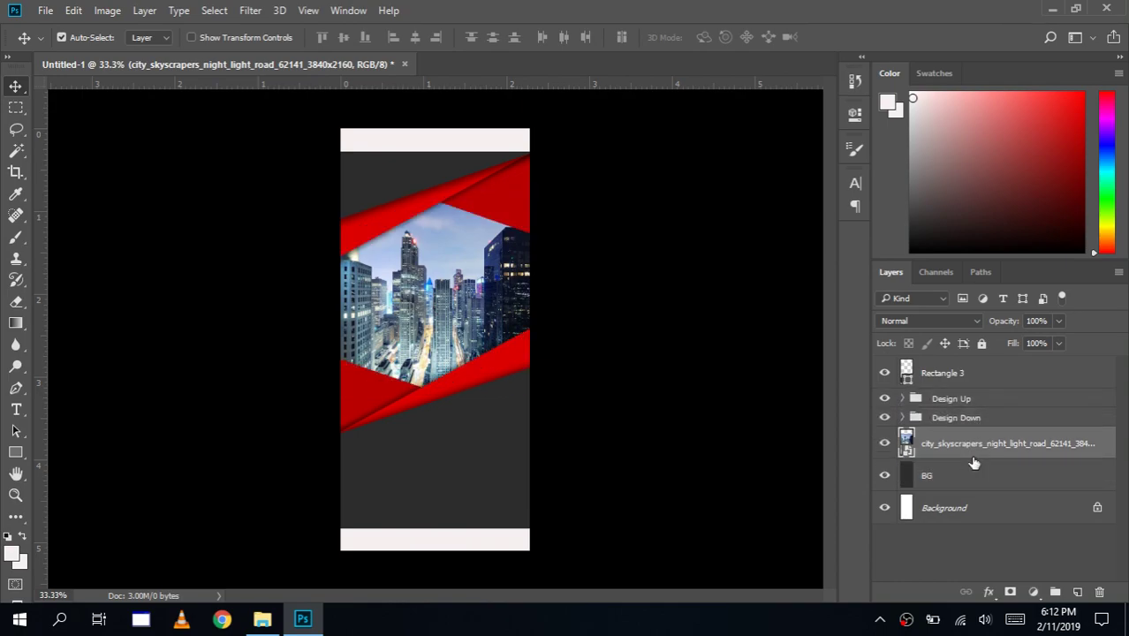
Step: Apply a Black & White adjustment with lowered Reds, Yellows, Greens, Cyans and Magentas sliders
left_click(107, 10)
mouse_move(132, 53)
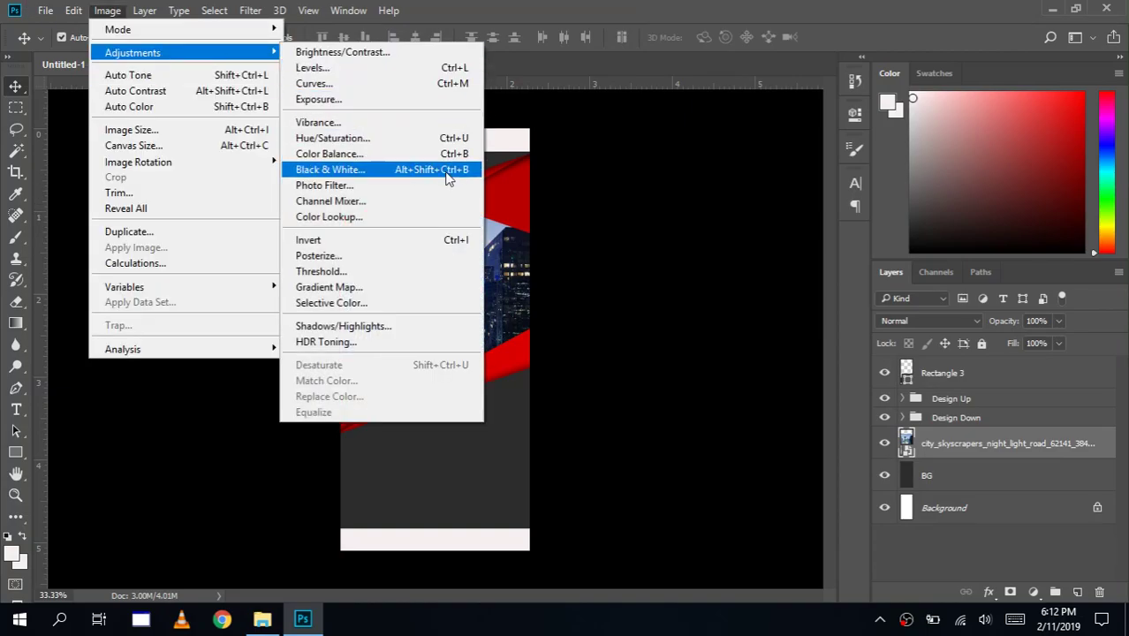
left_click(445, 169)
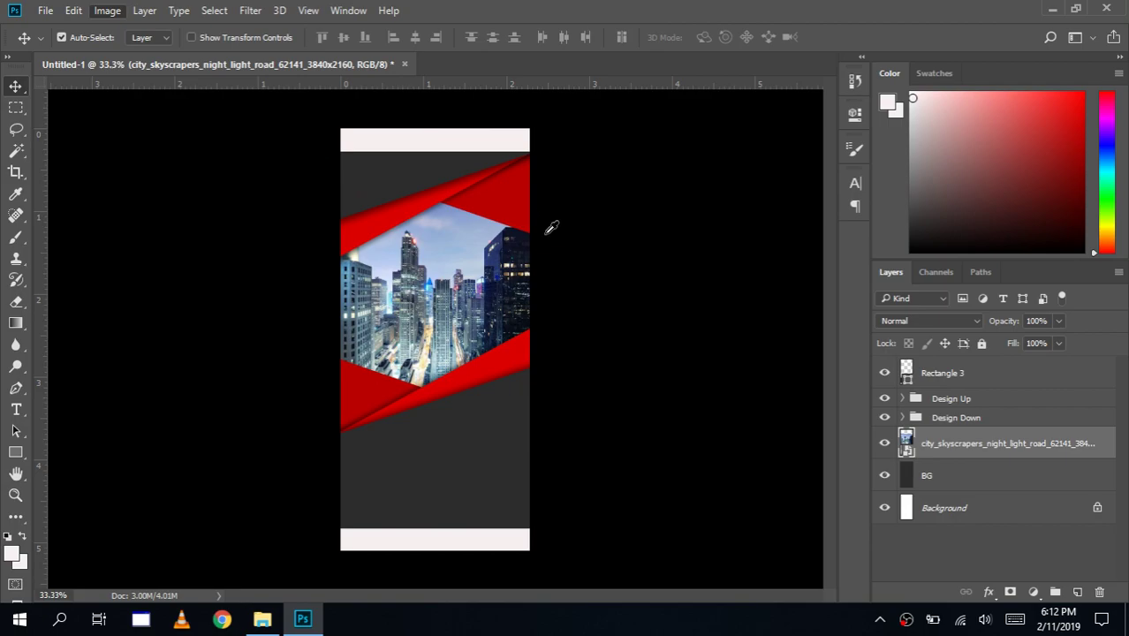
left_click_drag(577, 65, 770, 100)
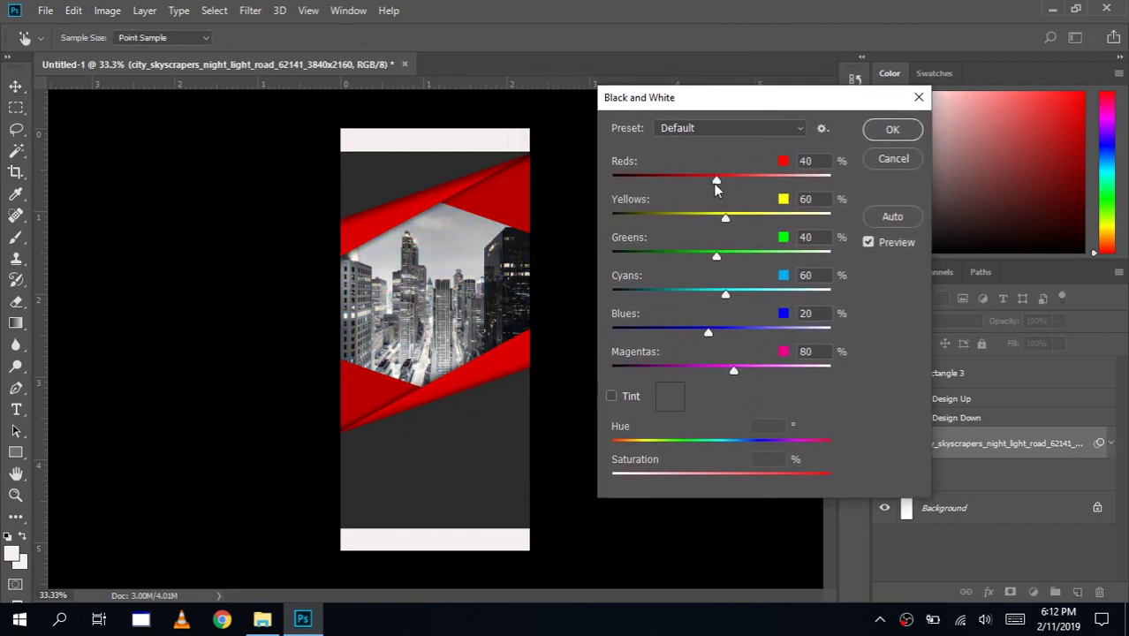
left_click_drag(716, 181, 731, 179)
left_click(686, 176)
left_click(692, 216)
mouse_move(692, 216)
left_mouse_down()
mouse_move(646, 214)
mouse_move(673, 217)
left_mouse_up()
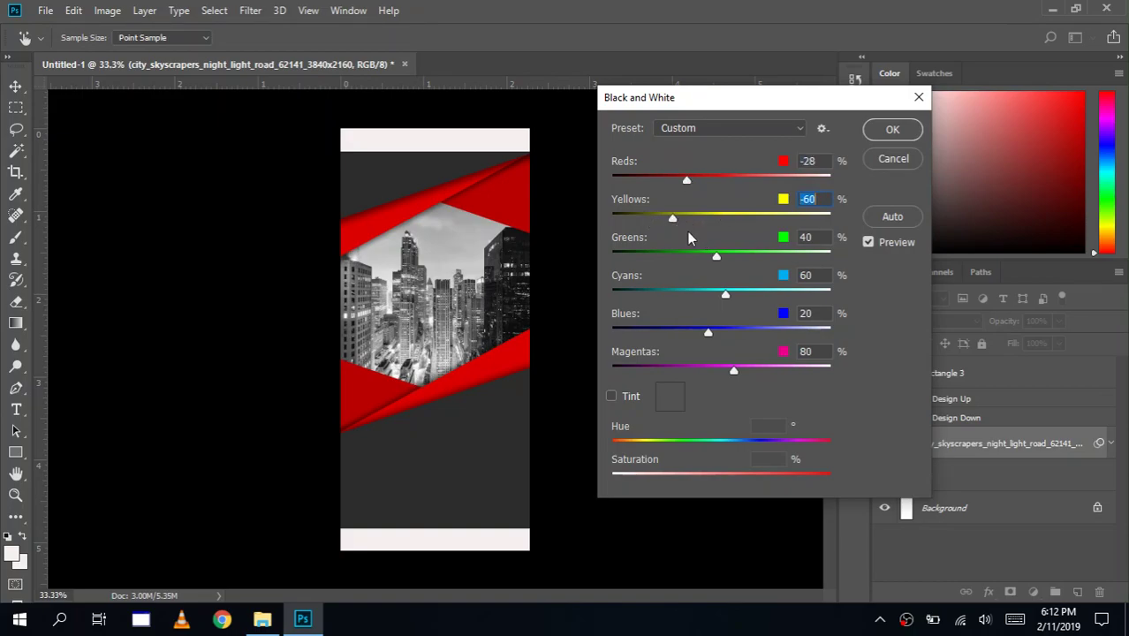
left_click_drag(692, 254, 671, 254)
left_click_drag(725, 292, 671, 296)
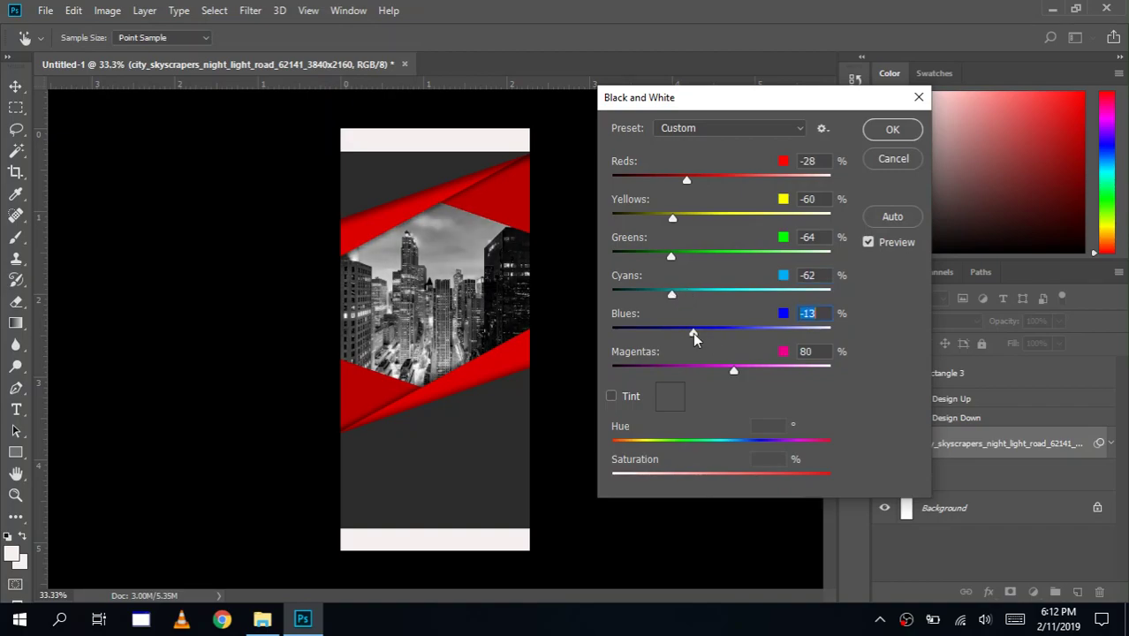
left_click(697, 366)
left_click(893, 137)
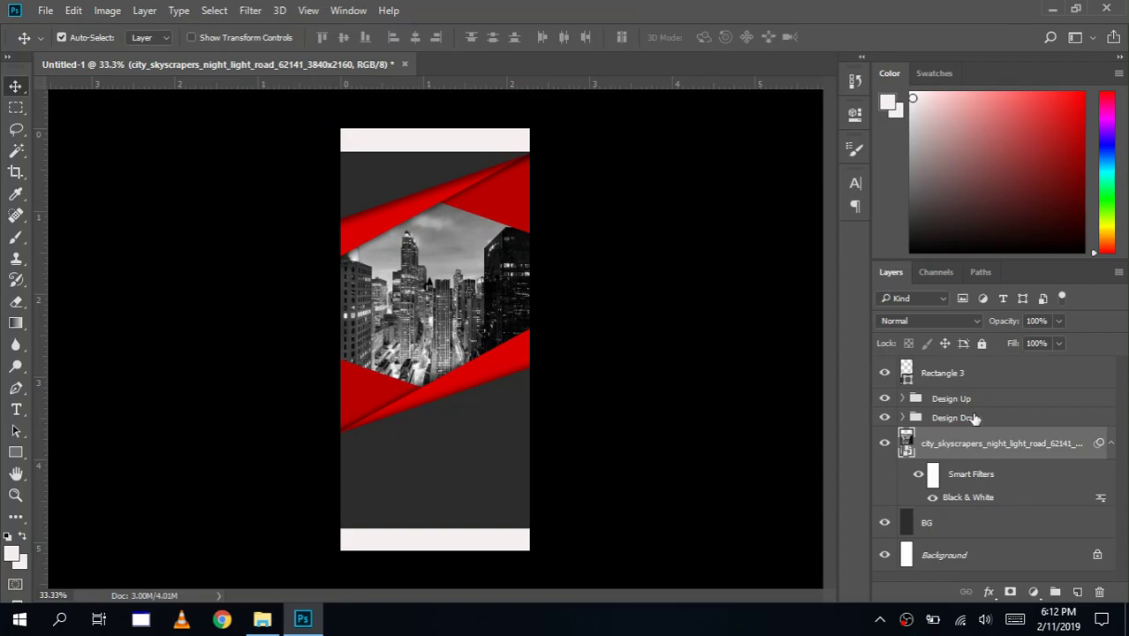
left_click(902, 418)
Step: Add a new layer above Rectangle 3 and type 'Foes Inc.' at the flyer's top-left
left_click(1111, 446)
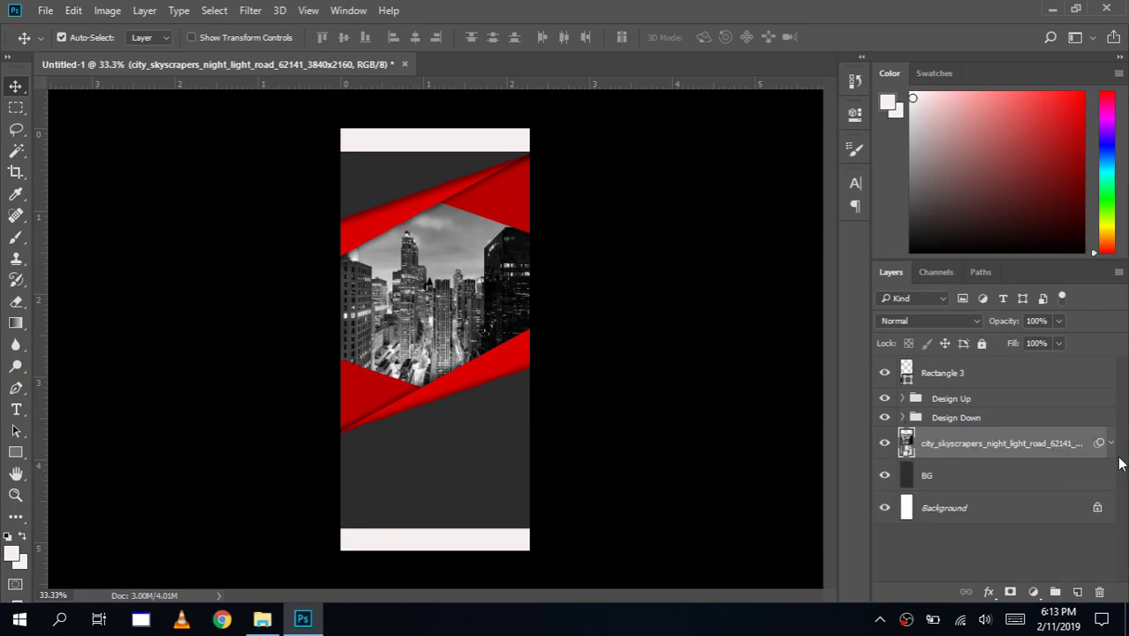
left_click(947, 374)
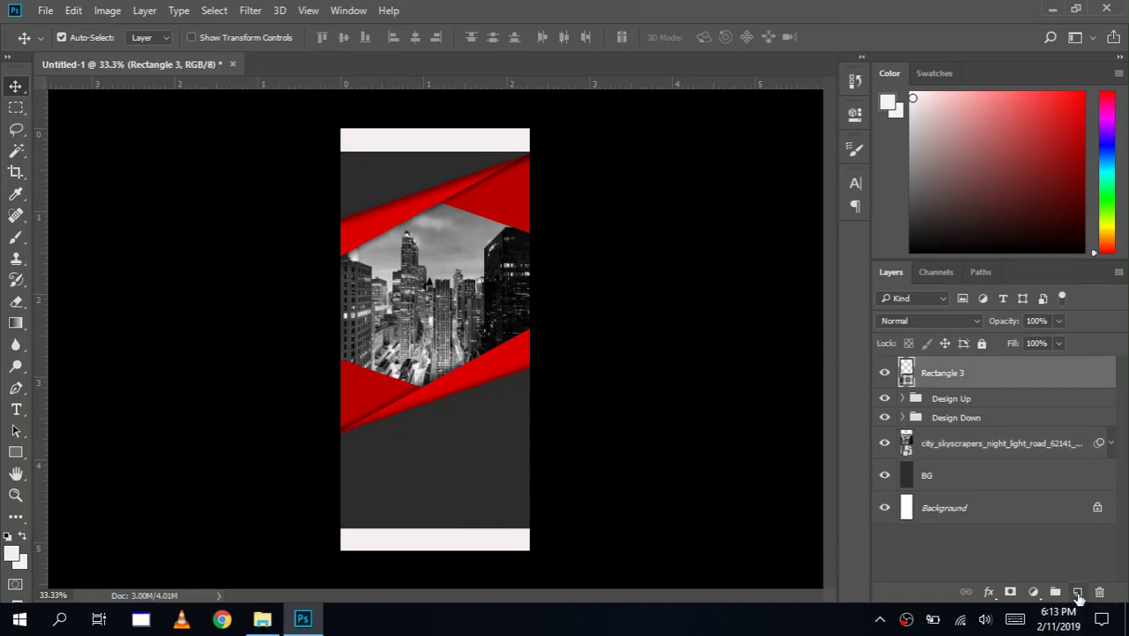
left_click(1078, 593)
left_click(17, 411)
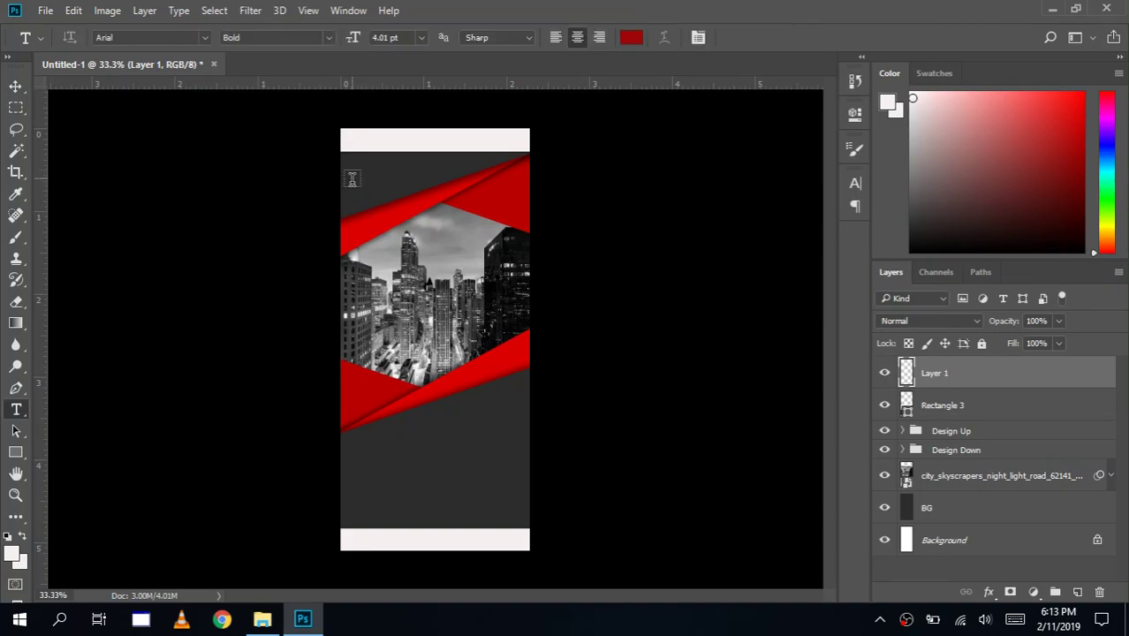
left_click(351, 180)
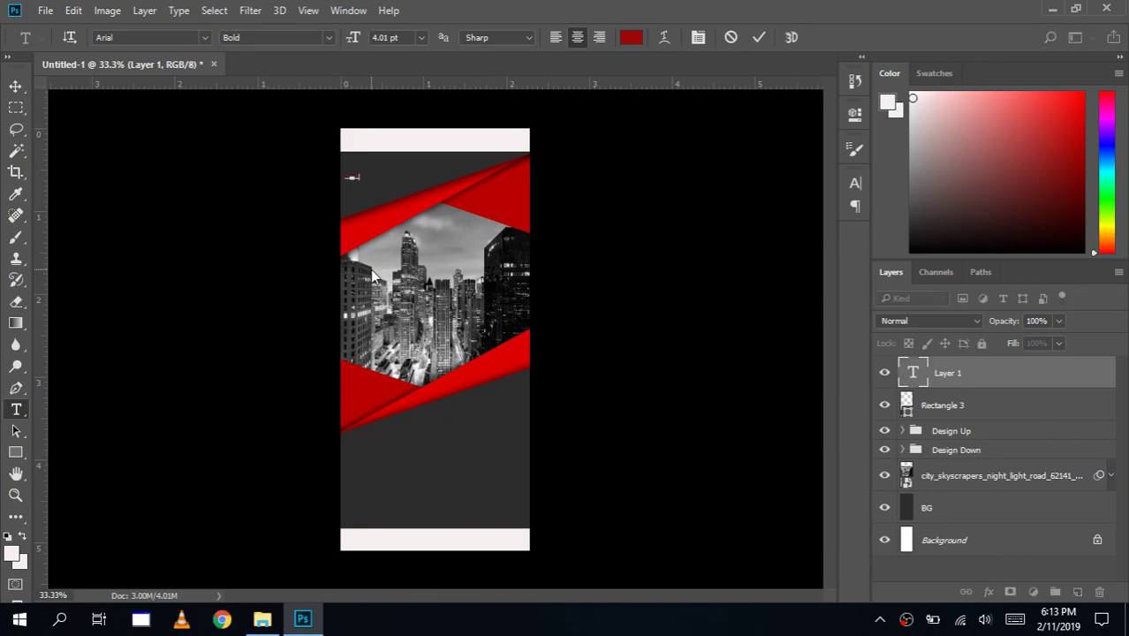
Step: Format 'Foes Inc.' as red Arial Bold 17 pt, position it top-left, and zoom in
key("ctrl+a")
left_click(855, 181)
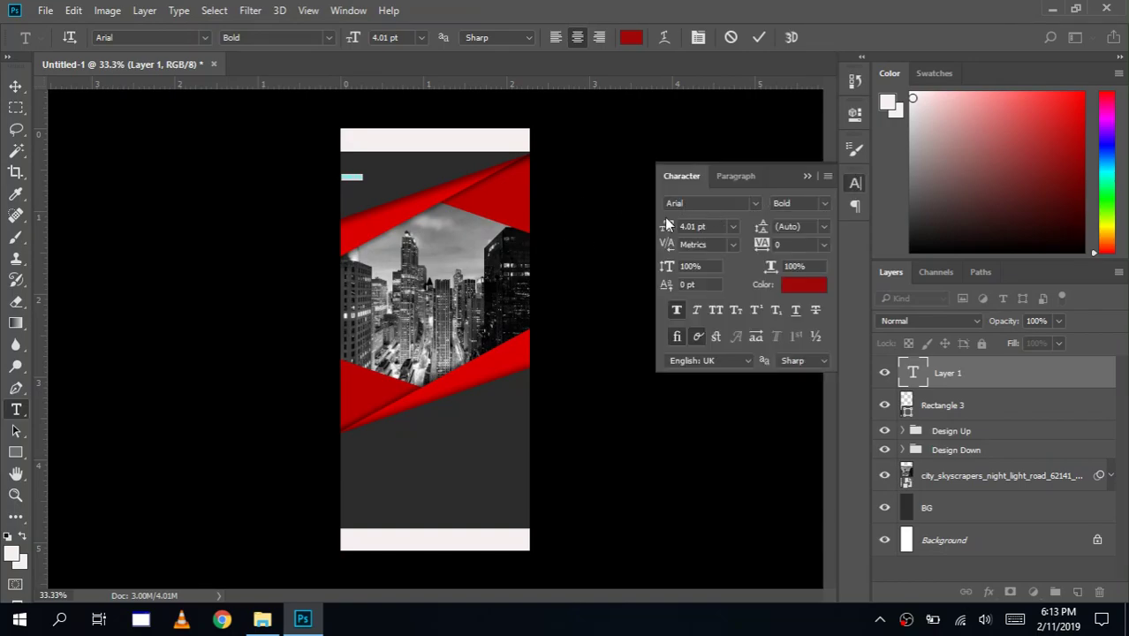
left_click_drag(667, 226, 675, 227)
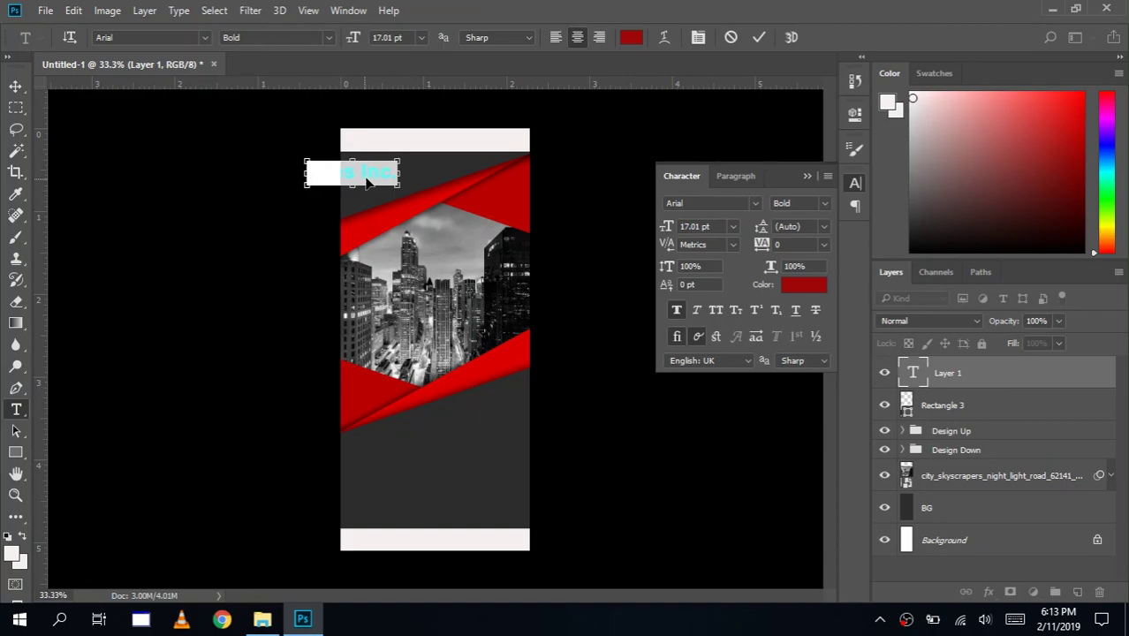
left_click_drag(370, 181, 419, 182)
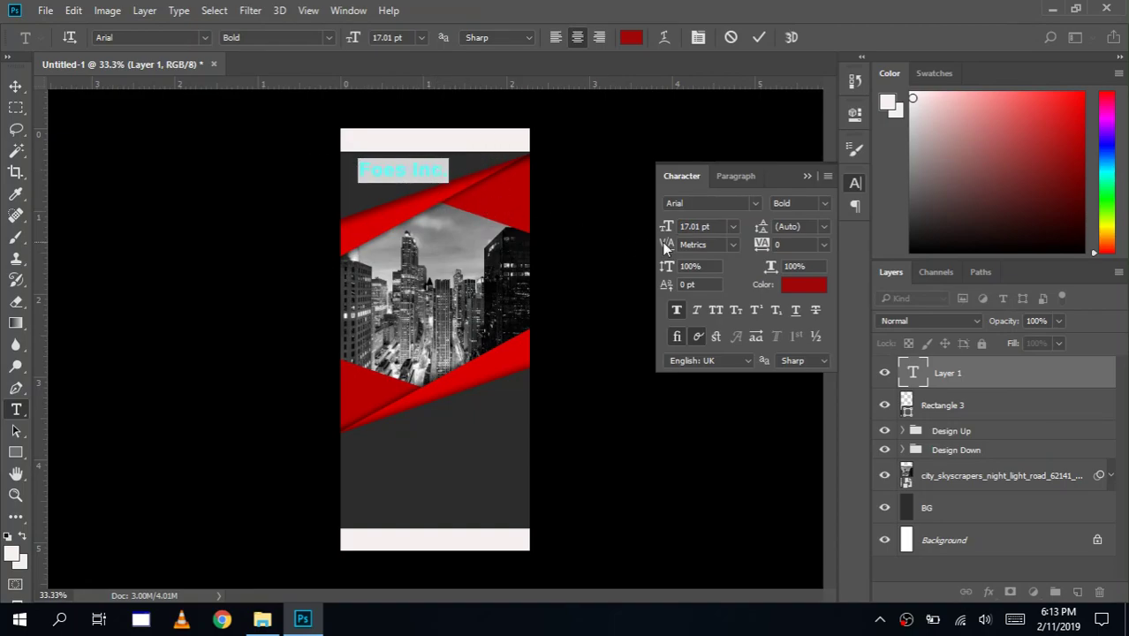
left_click(807, 175)
left_click(759, 37)
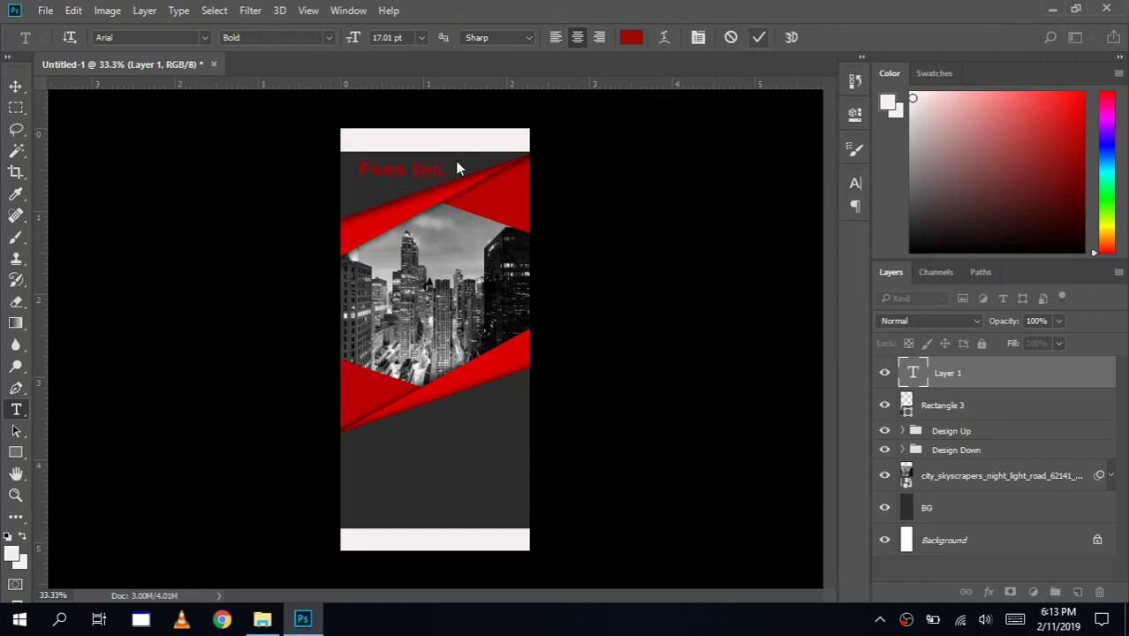
key("ctrl+Return")
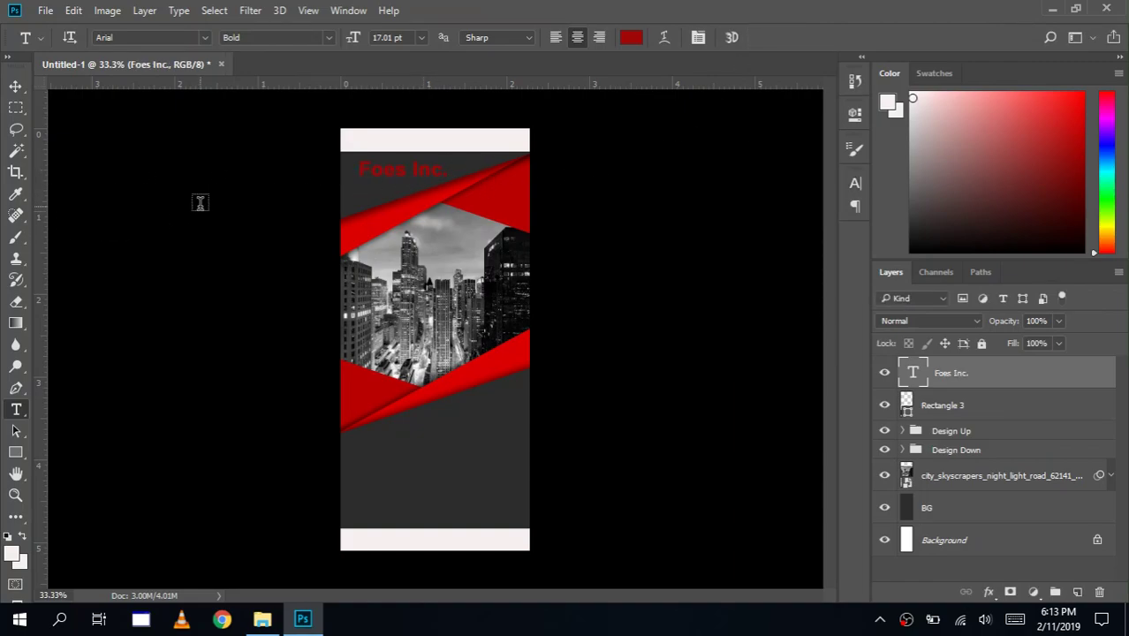
key("z")
left_click(346, 171)
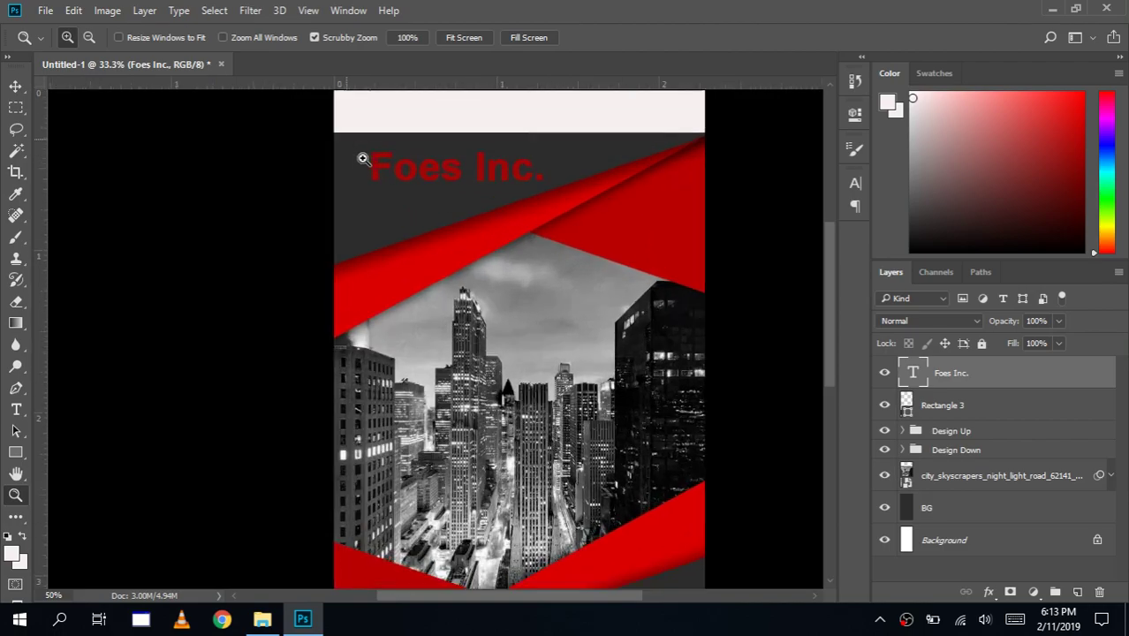
Step: Draw a custom-shape triangle left of the Foes Inc. heading at 100% zoom
left_click(371, 159)
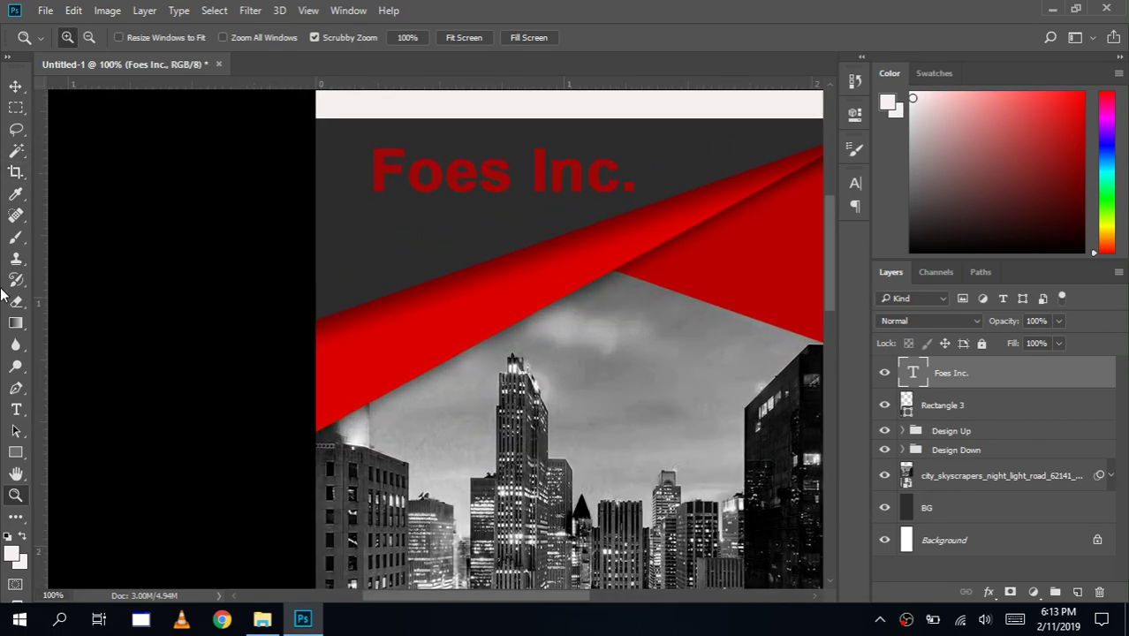
left_click(16, 453)
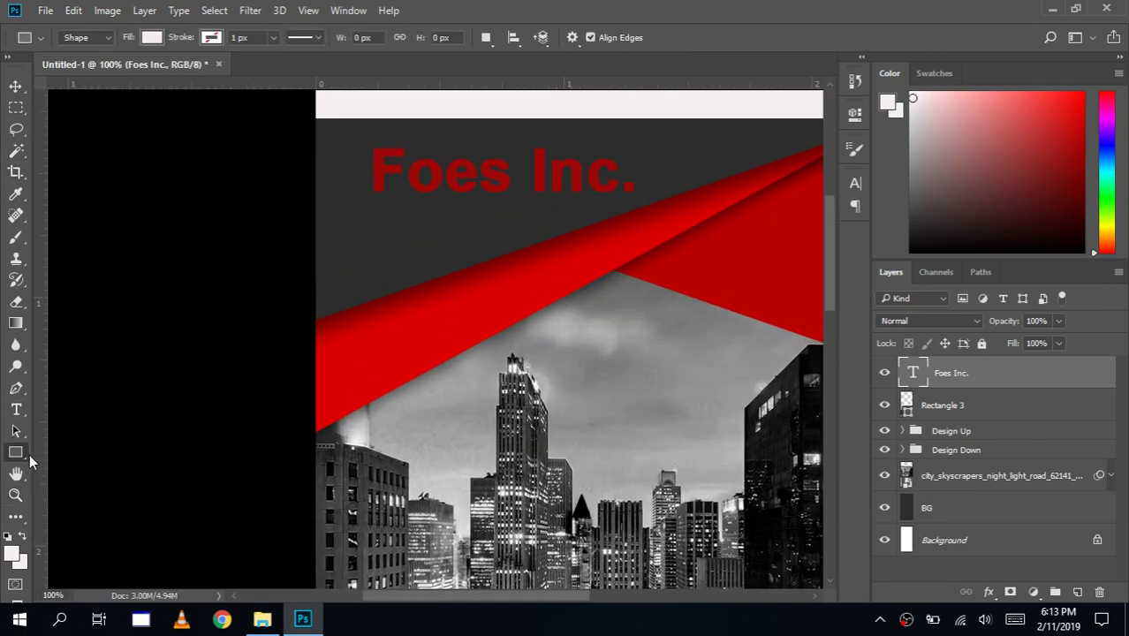
right_click(16, 453)
left_click(88, 533)
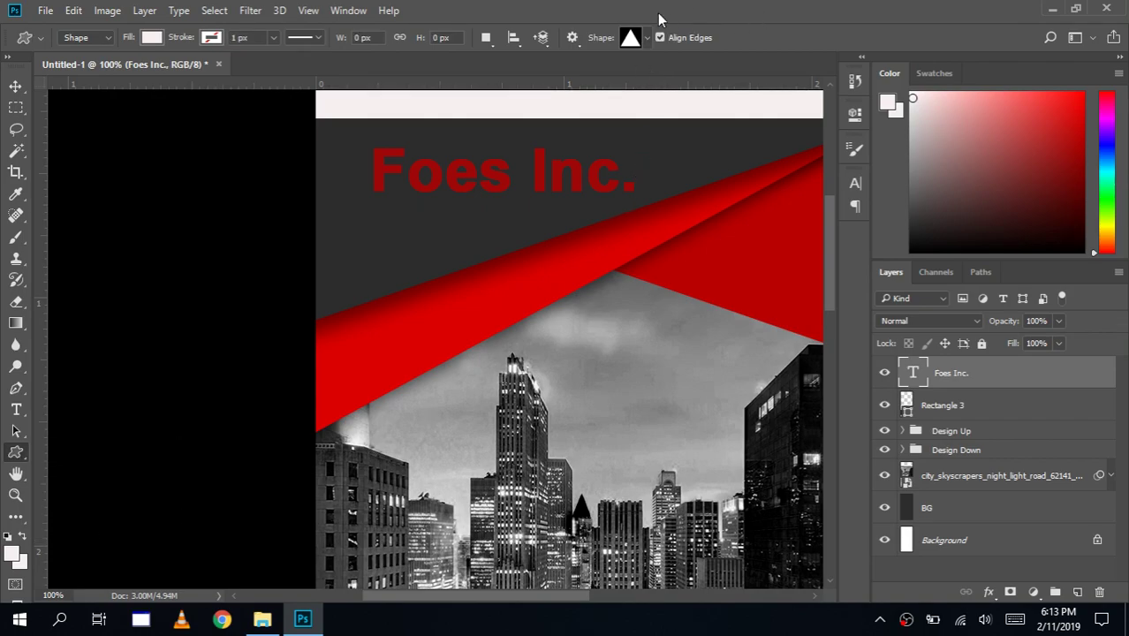
left_click(634, 40)
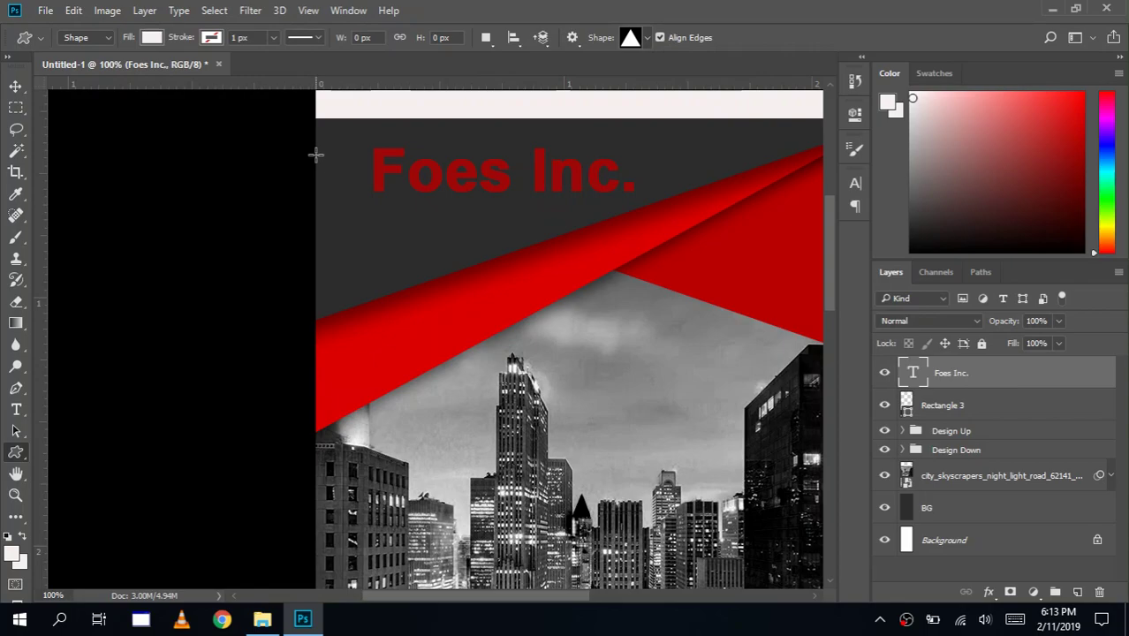
left_click_drag(326, 152, 364, 189)
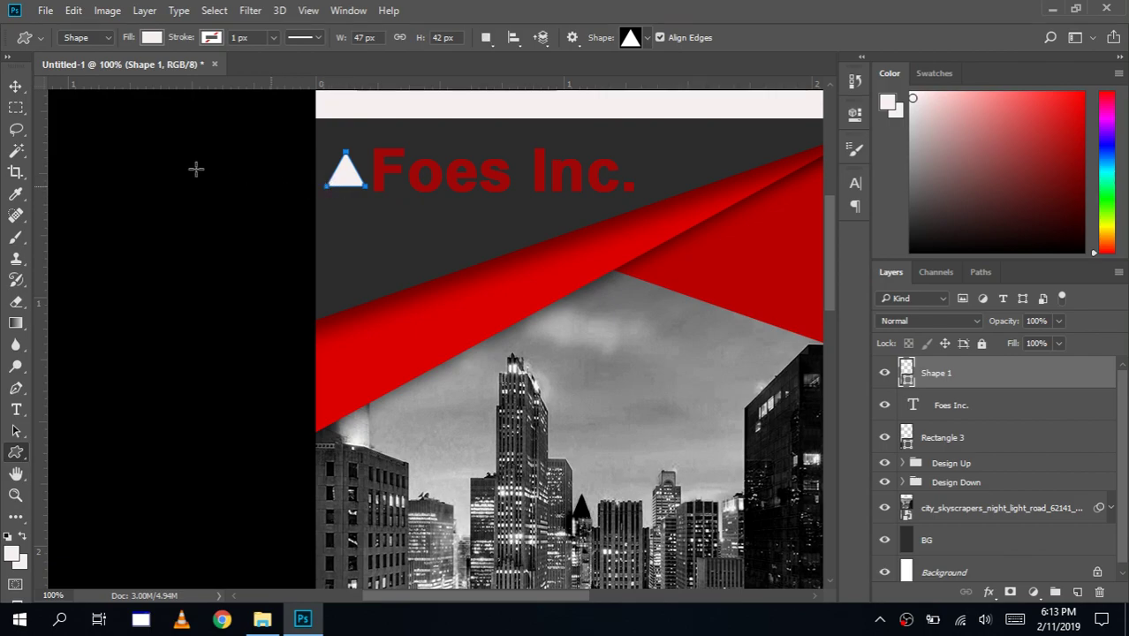
Step: Fill the triangle with red sampled from the ribbon
left_click(16, 87)
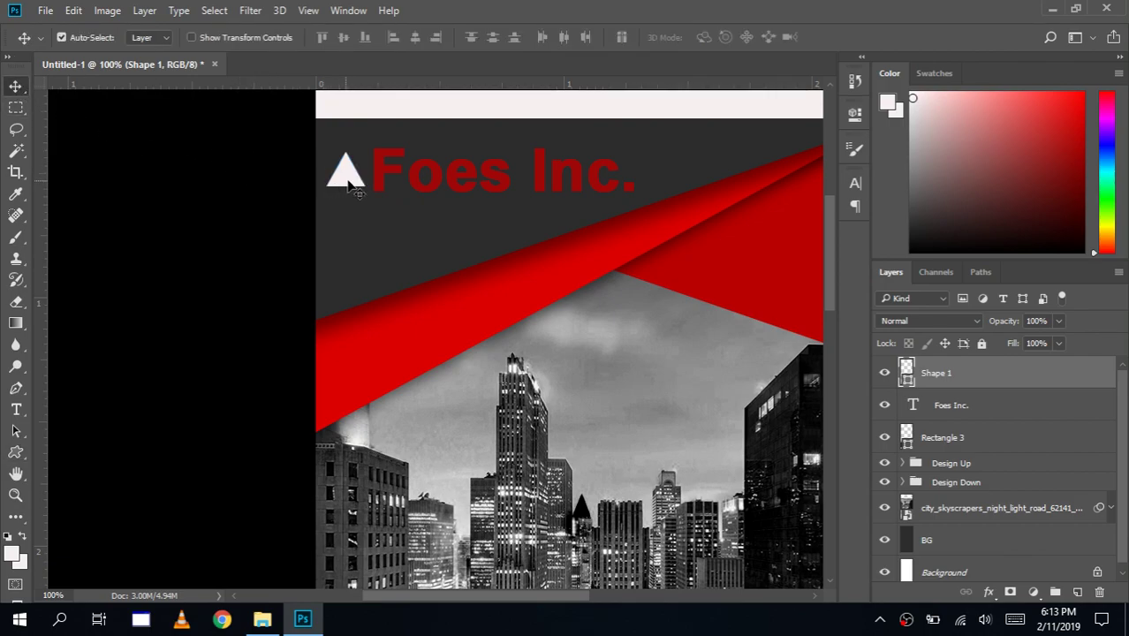
key("ctrl")
double_click(910, 369)
left_click(509, 286)
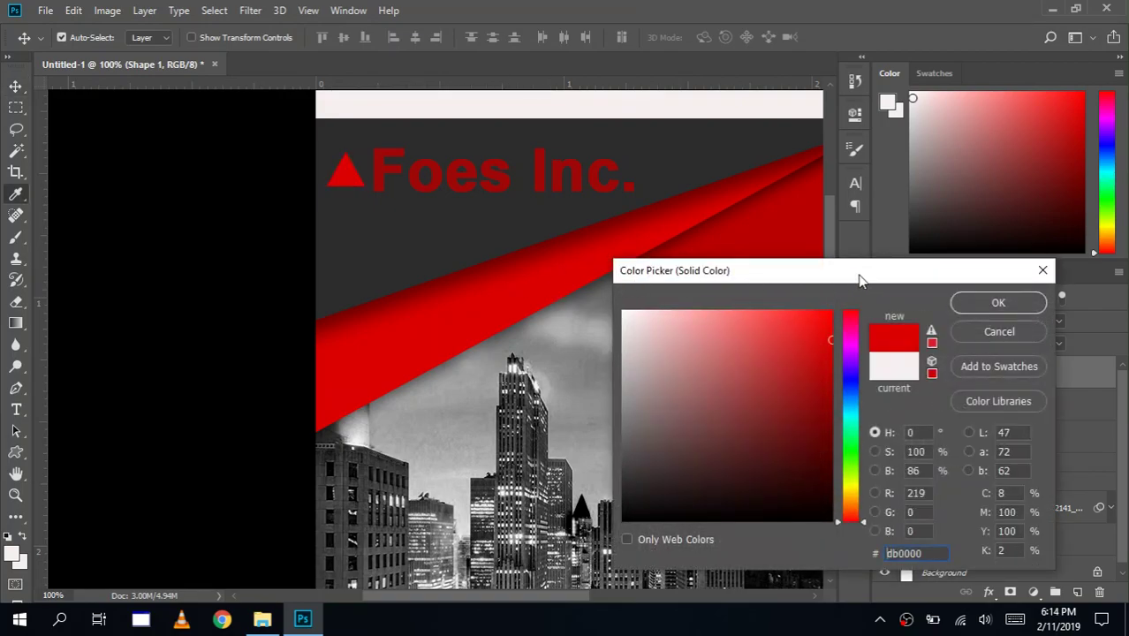
left_click(991, 303)
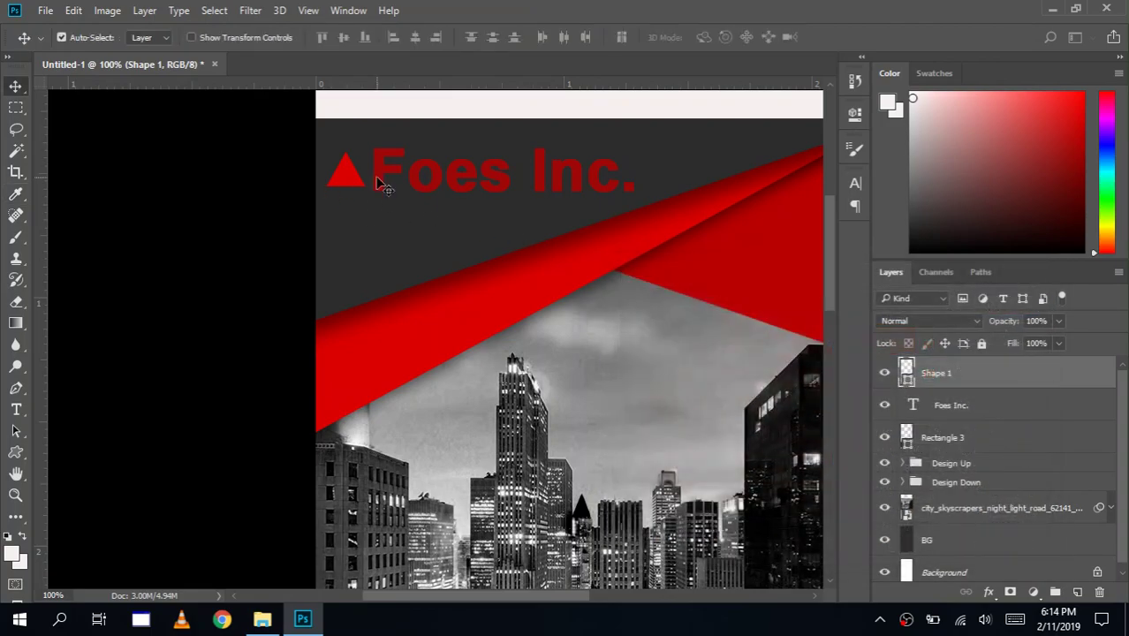
Step: Rotate the triangle 90°, scale it to about 79%, place it beside the heading, and duplicate it
key("ctrl+t")
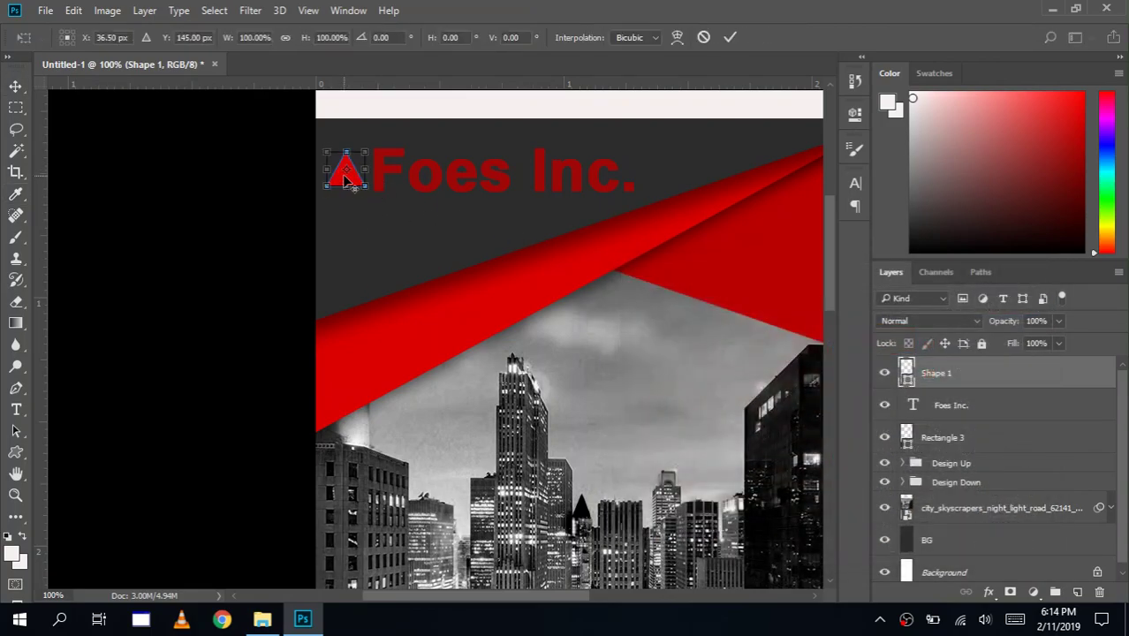
right_click(343, 175)
left_click(428, 382)
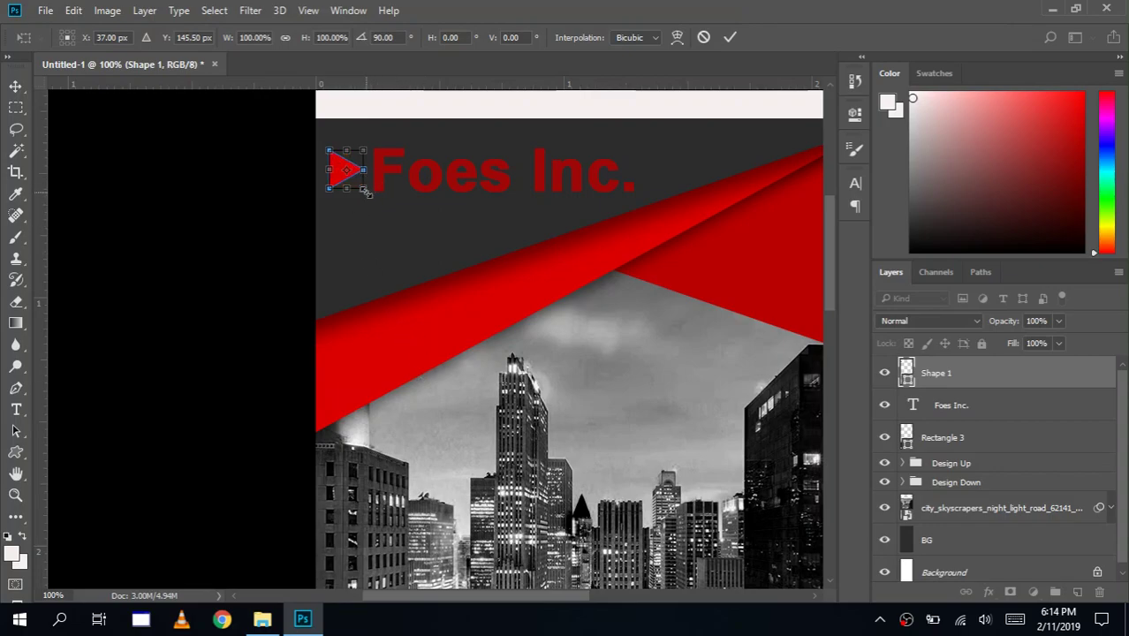
left_click_drag(363, 190, 357, 180)
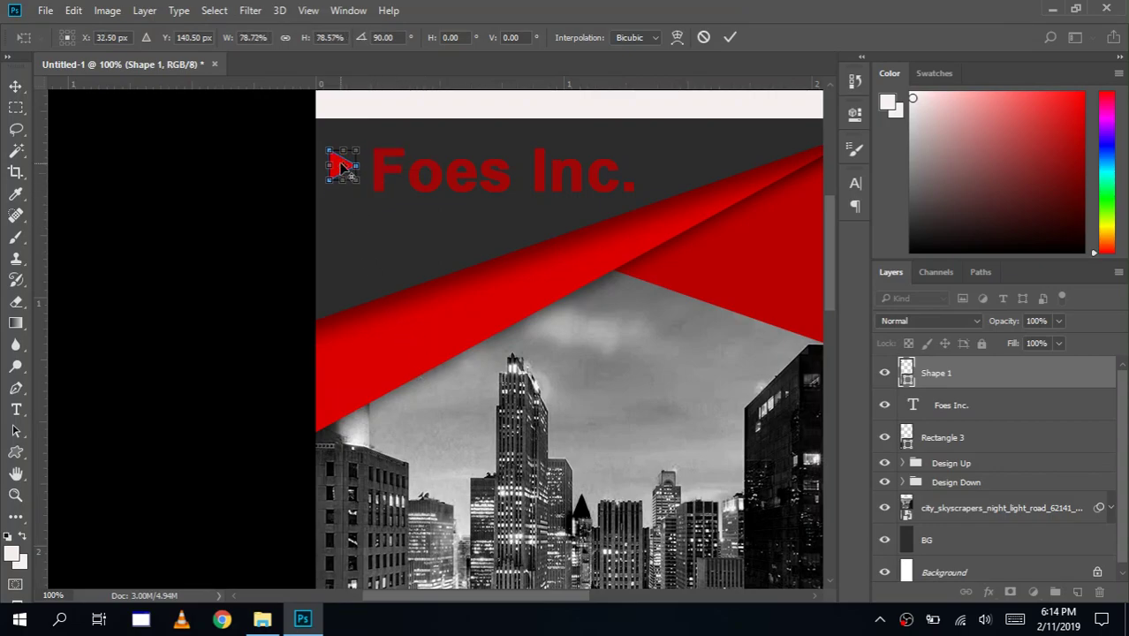
left_click(730, 37)
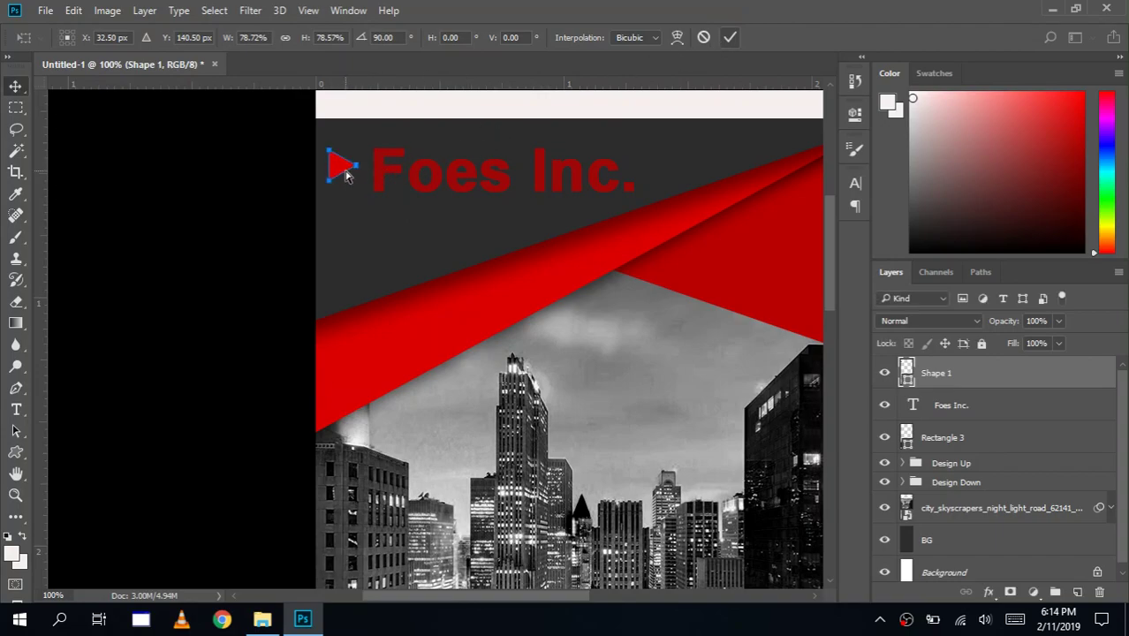
left_click_drag(347, 172, 347, 178)
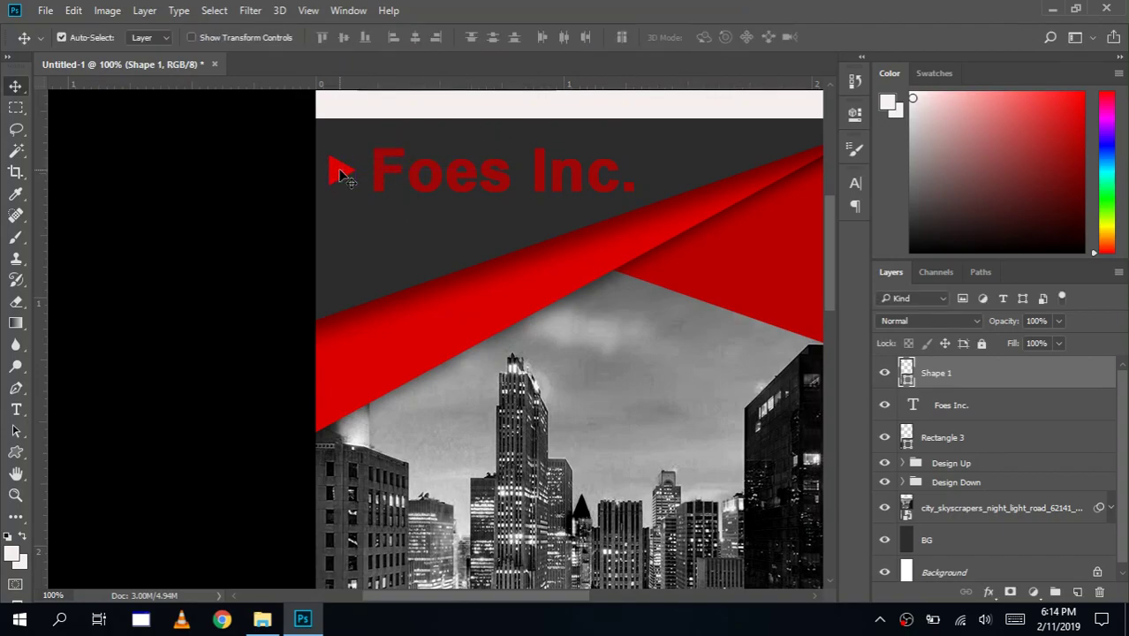
left_click_drag(936, 373, 1078, 592)
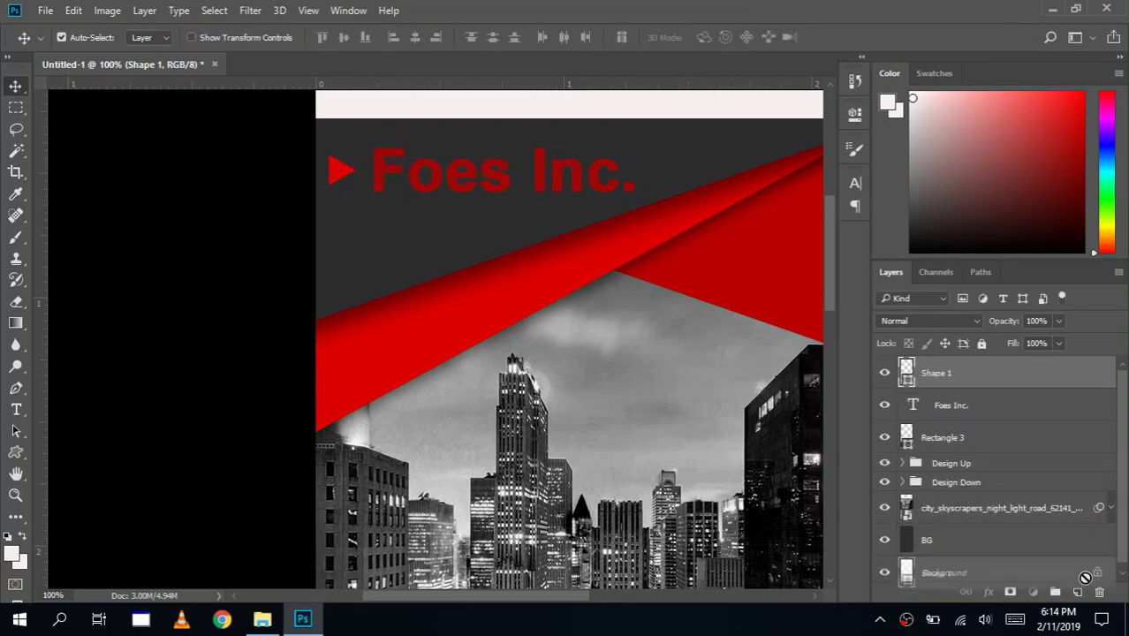
Step: Offset the Shape 1 copy down-left, fill it darker red b90000, and clip it to Shape 1
mouse_move(339, 173)
left_mouse_down()
mouse_move(338, 190)
mouse_move(343, 181)
left_mouse_up()
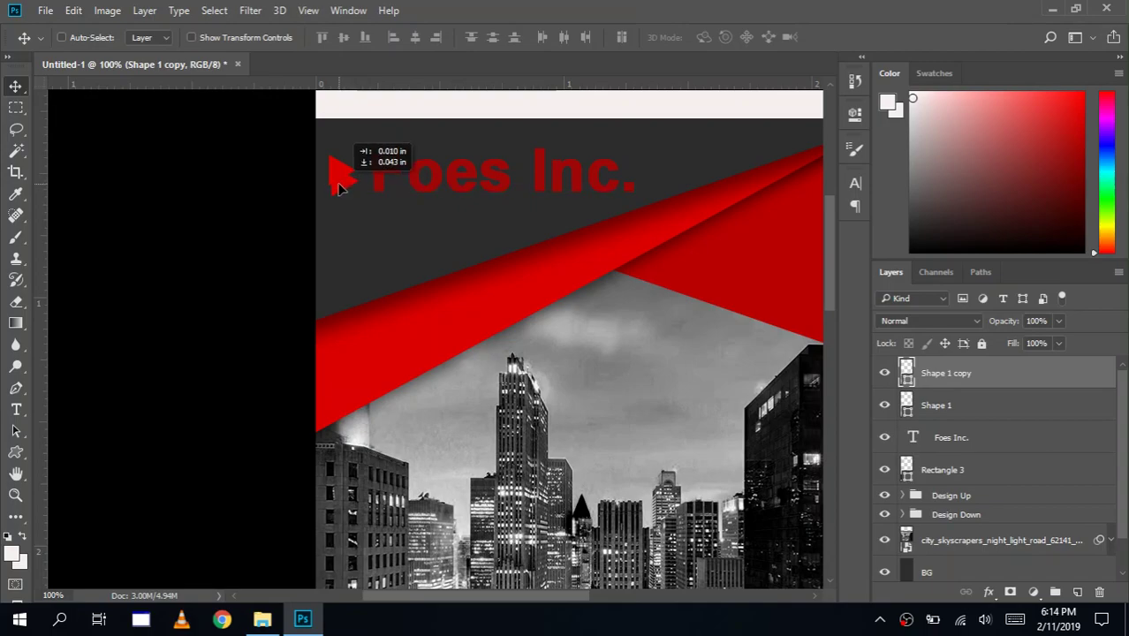
left_click_drag(342, 181, 337, 189)
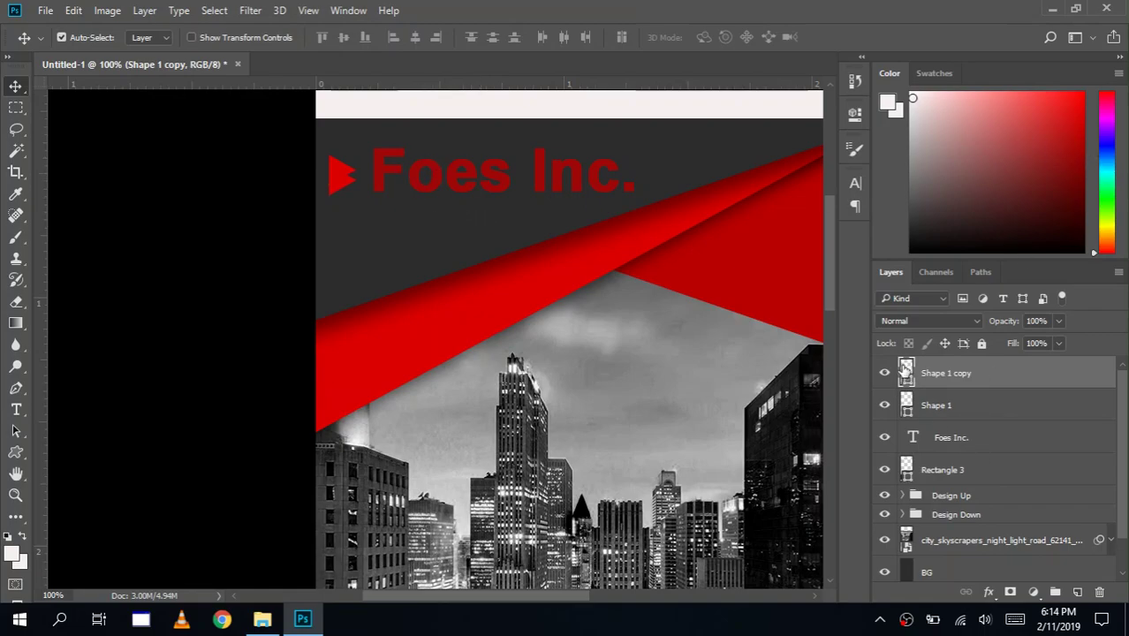
double_click(907, 371)
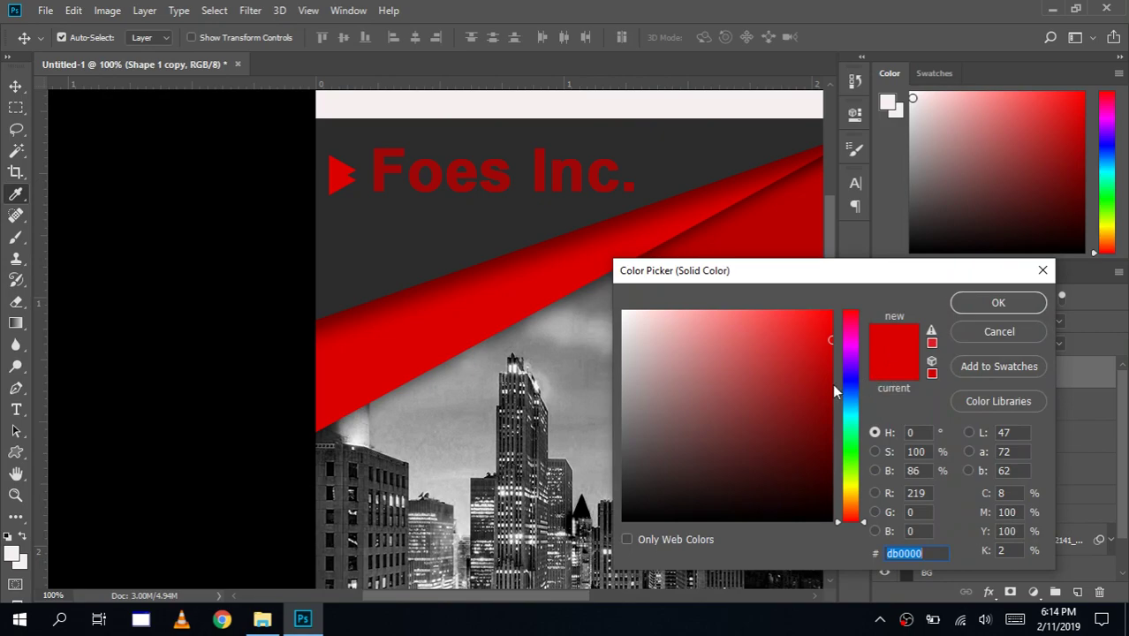
left_click(789, 221)
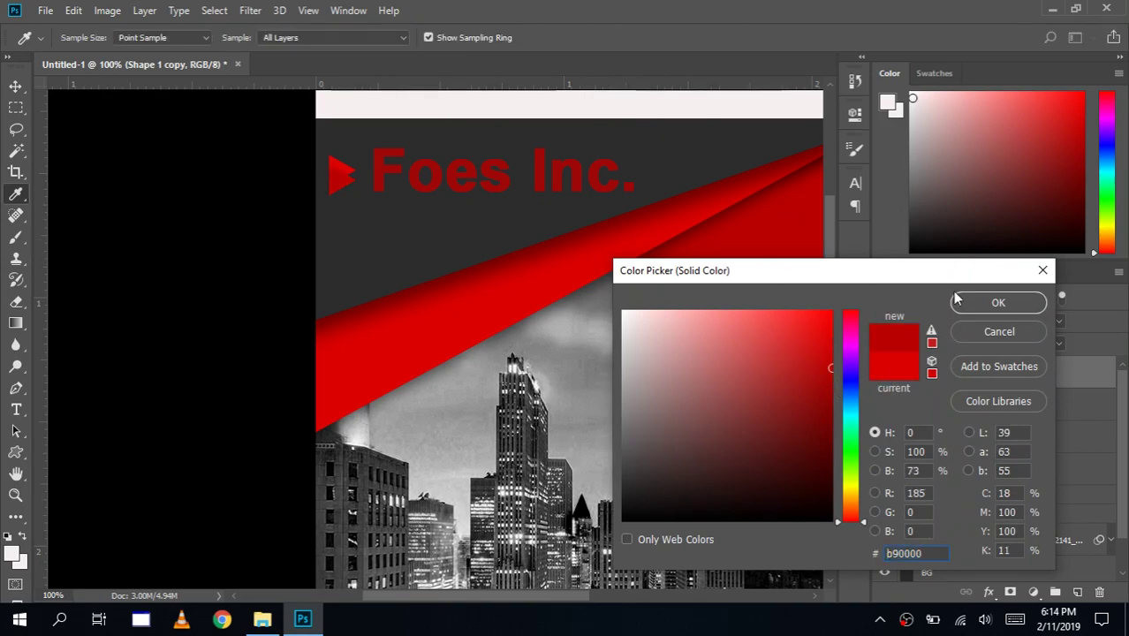
left_click(997, 303)
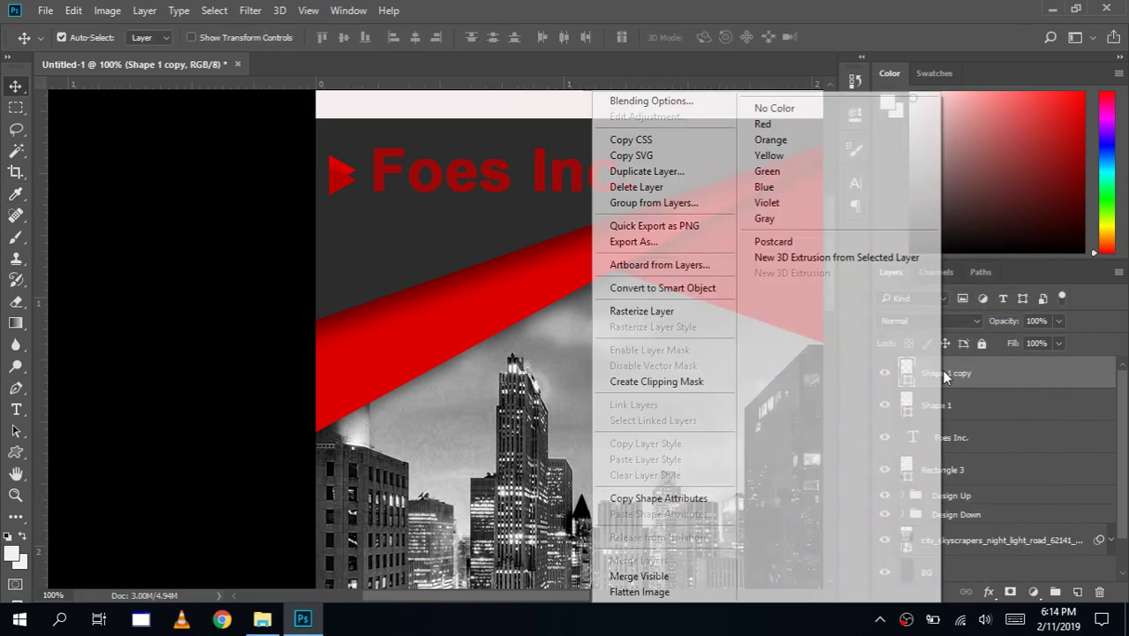
right_click(942, 376)
left_click(697, 382)
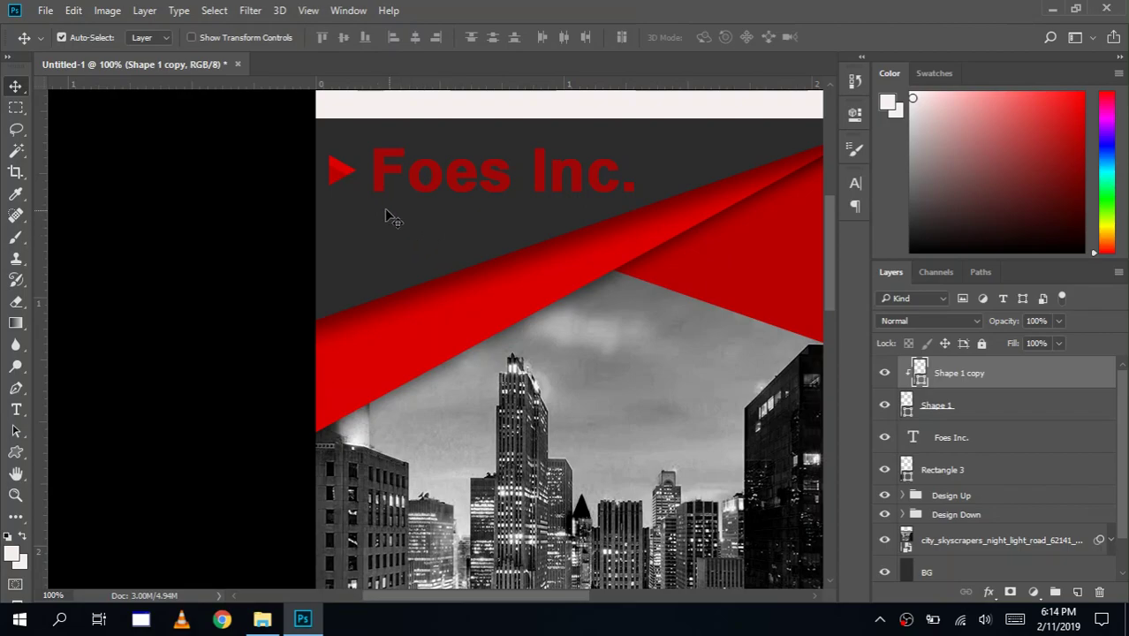
left_click(976, 406, "ctrl")
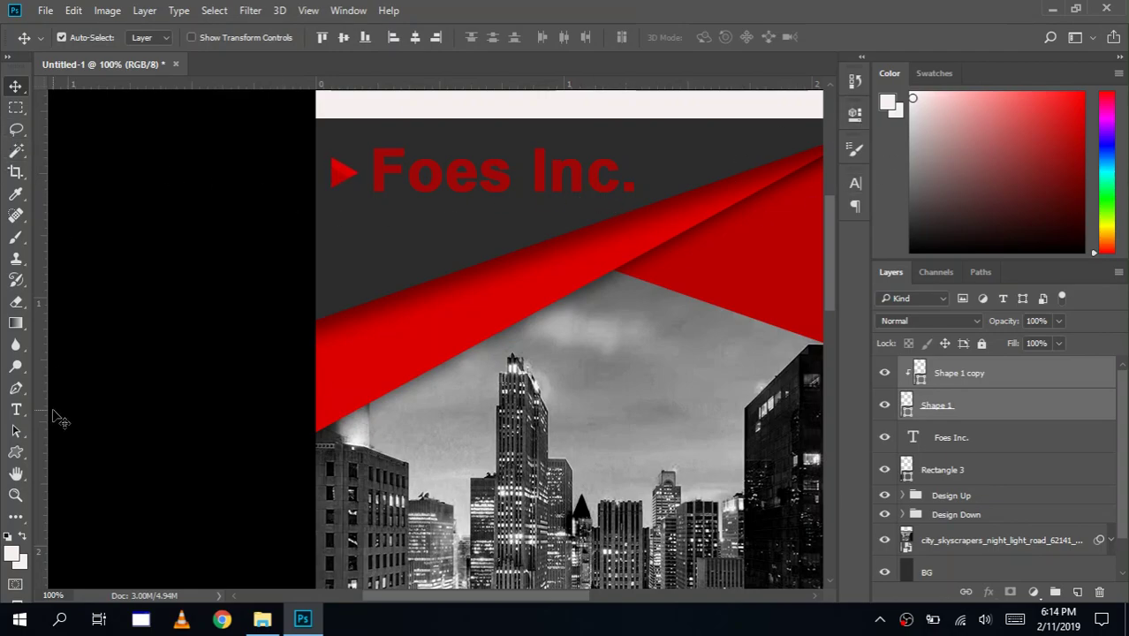
Step: Start a near-white text layer below the ribbons at 66.67% zoom, typing HeadLine
key("z")
left_click(509, 317, "alt")
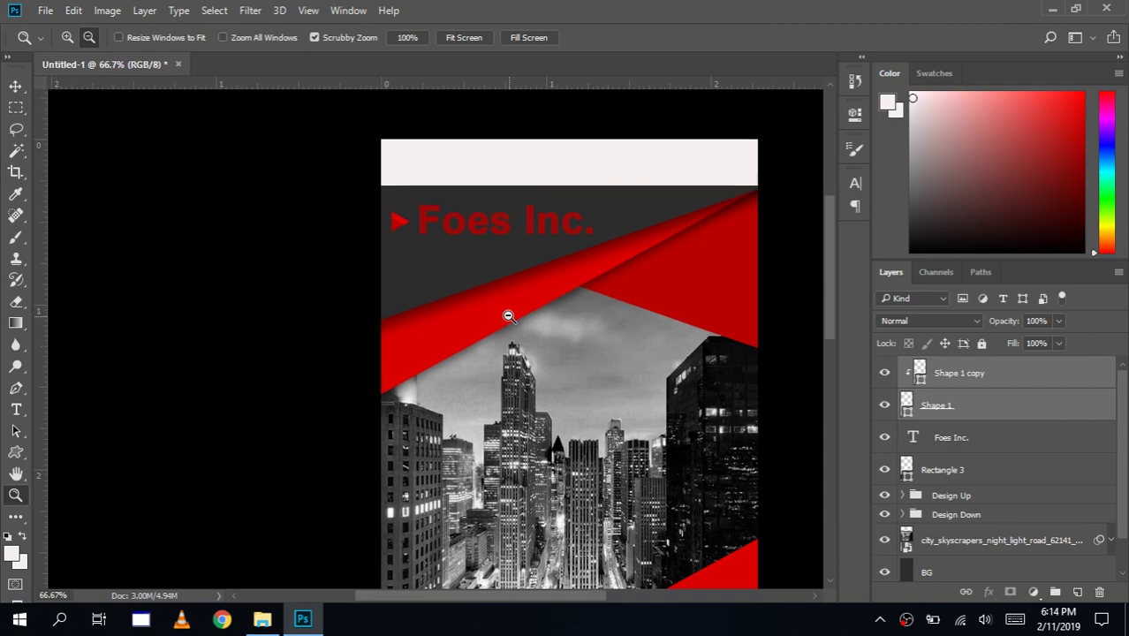
left_click(509, 317, "alt")
left_click(562, 454, "alt")
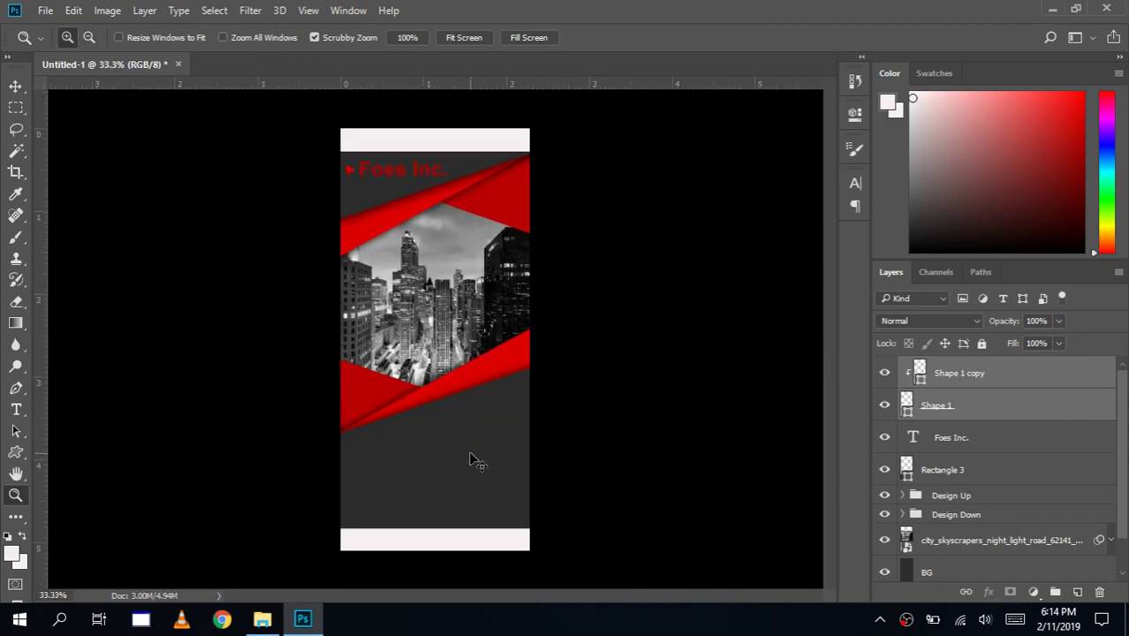
left_click(476, 412)
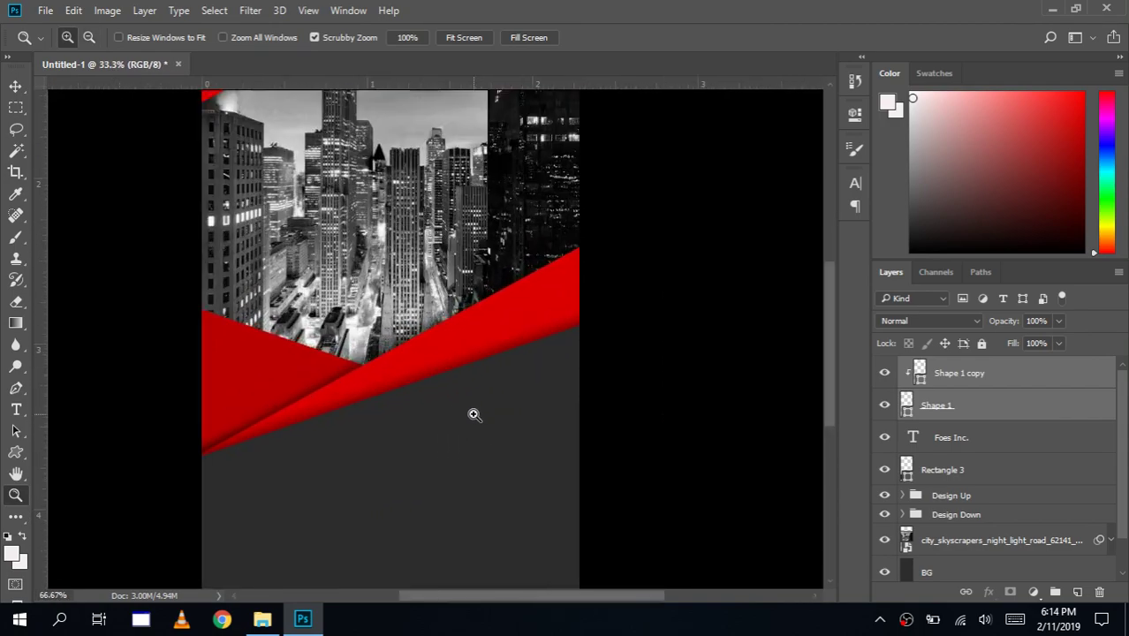
left_click(16, 410)
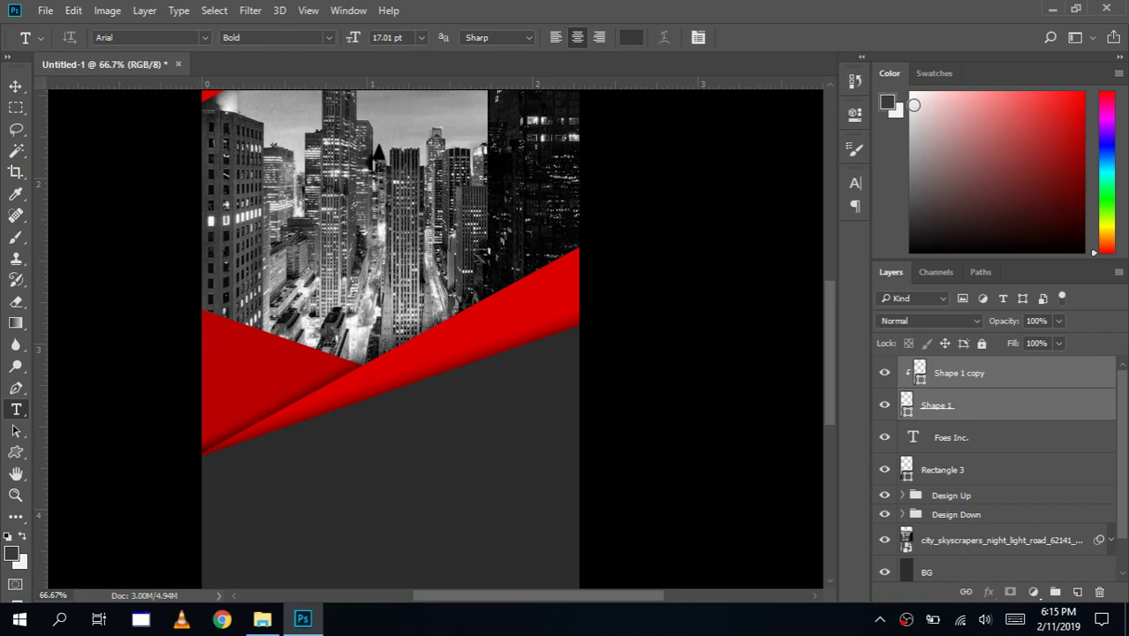
left_click_drag(914, 216, 914, 104)
left_click(421, 423)
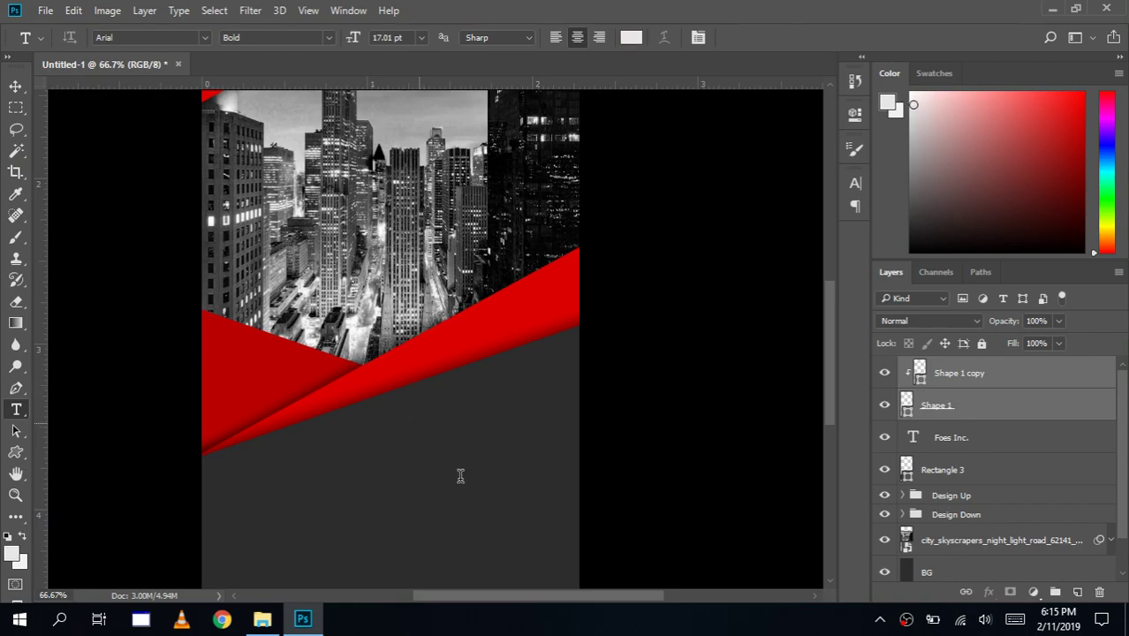
type("H")
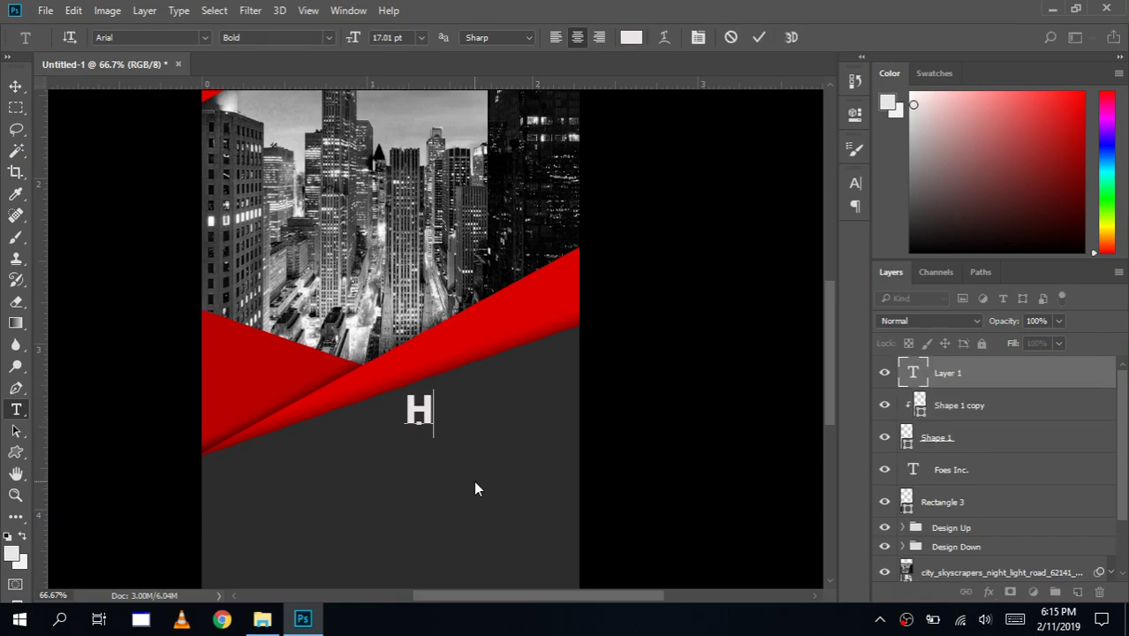
type("eadL")
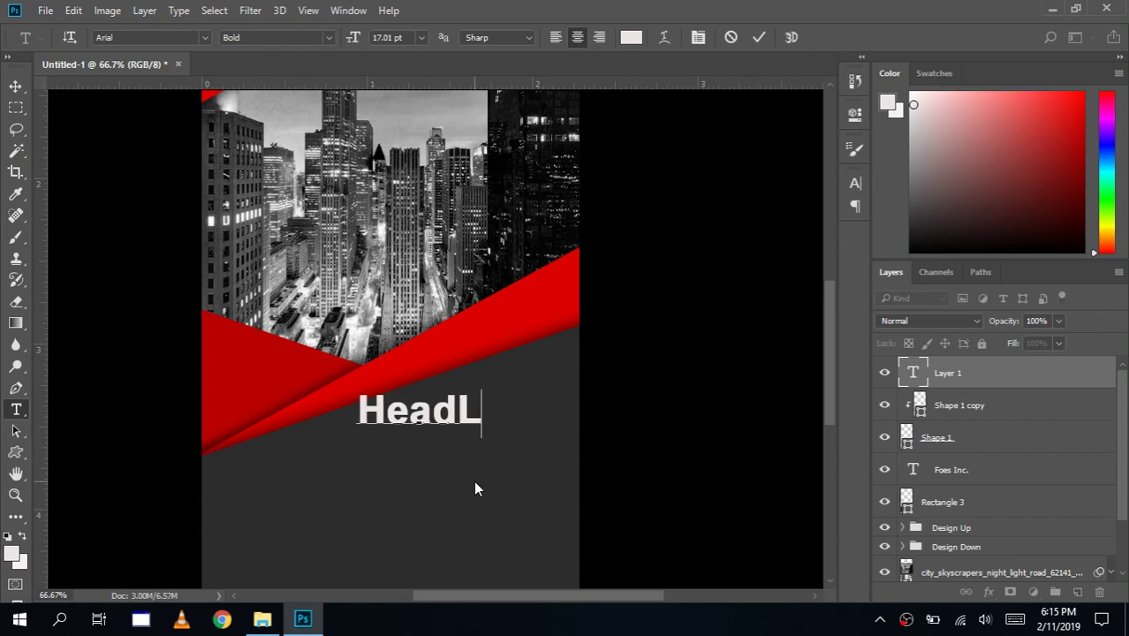
type("ine")
Step: Retype the title in capitals as HEADLINE
key("ctrl+a")
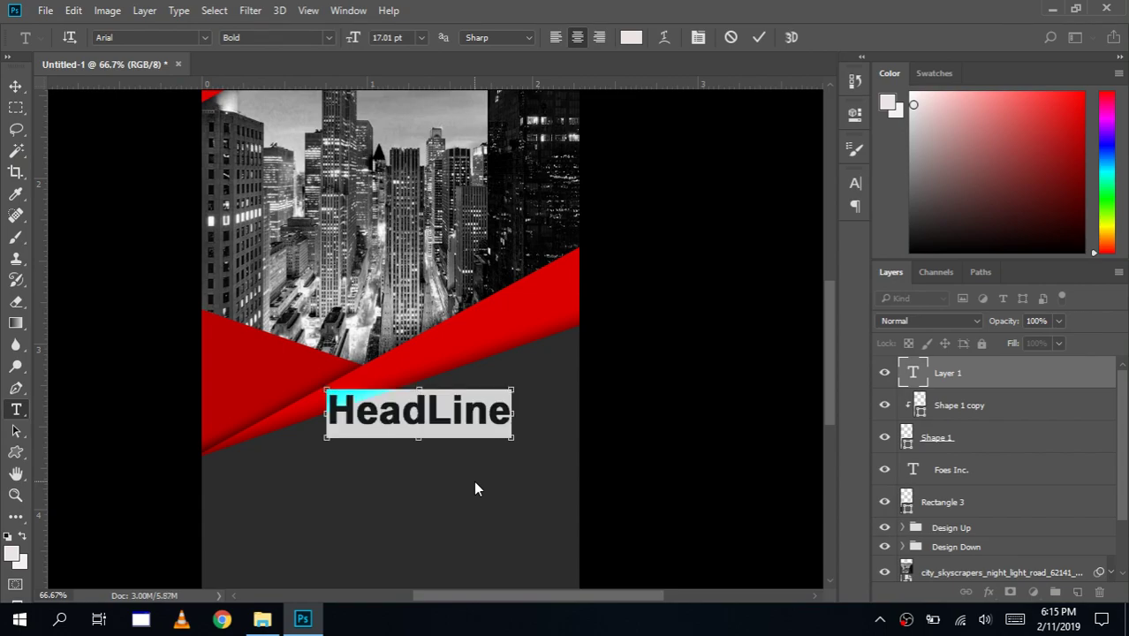
key("Left")
key("Left")
key("Left")
key("ctrl+a")
type("HEAD")
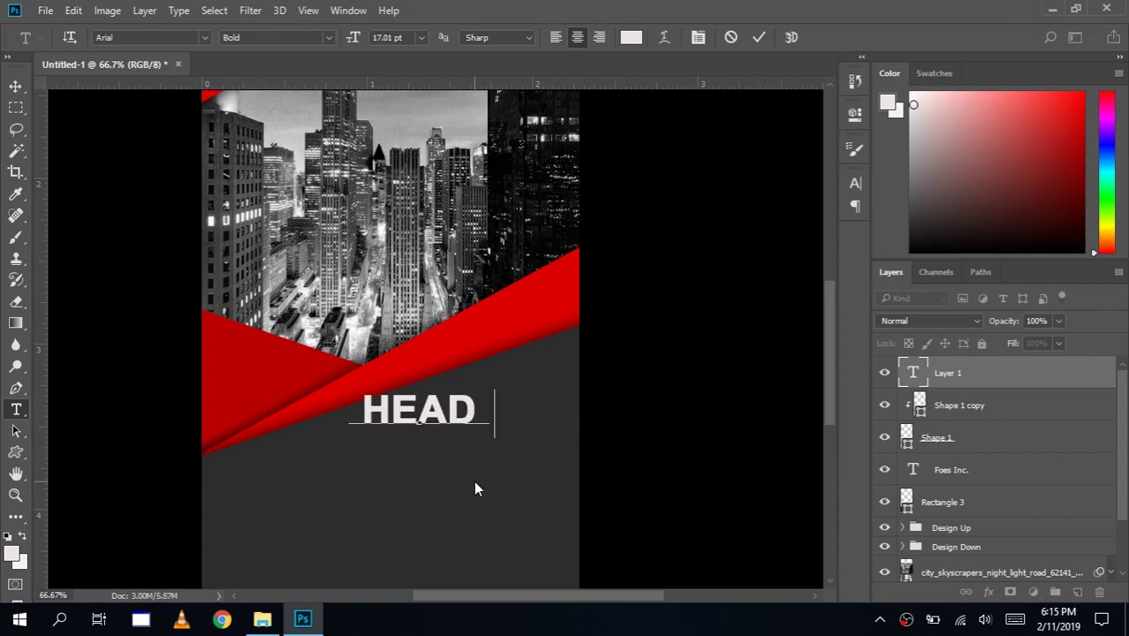
type("LINE")
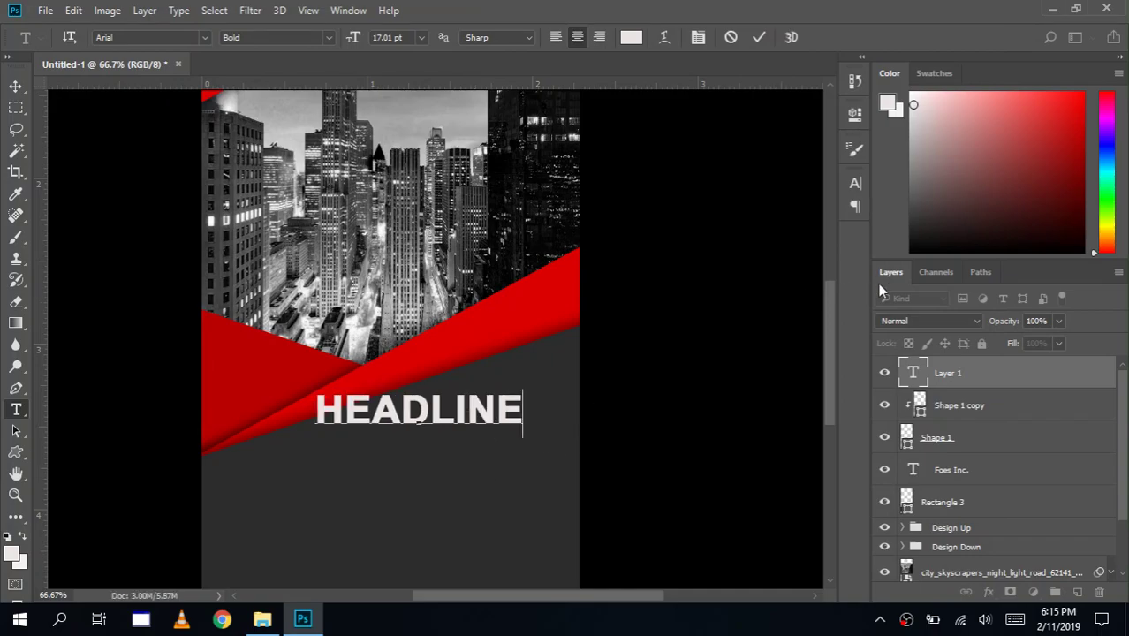
type("a")
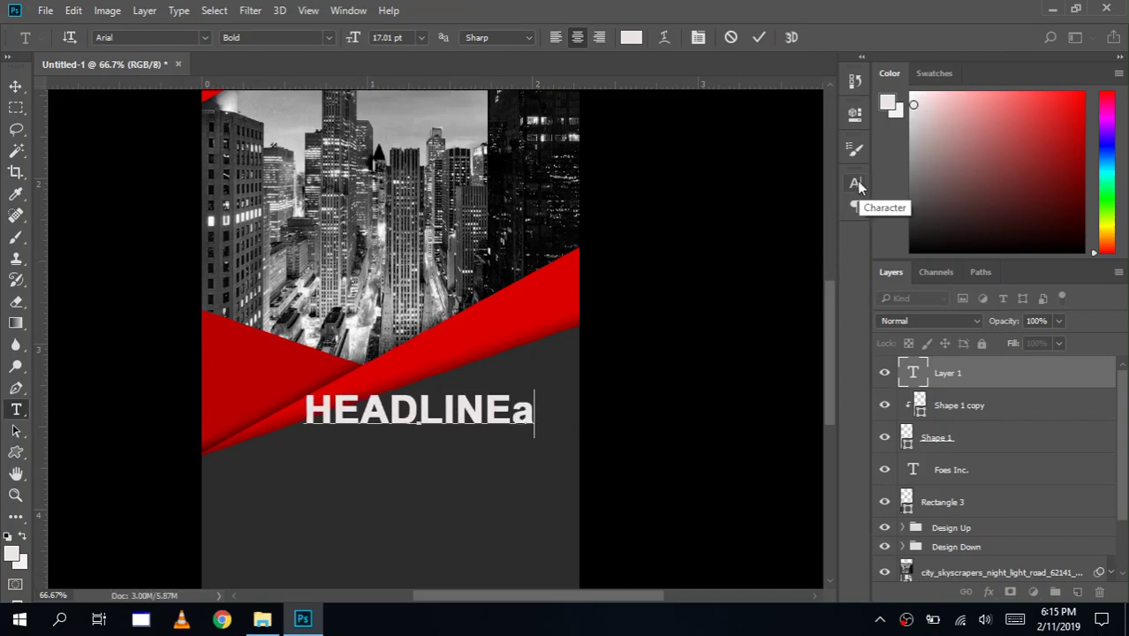
key("BackSpace")
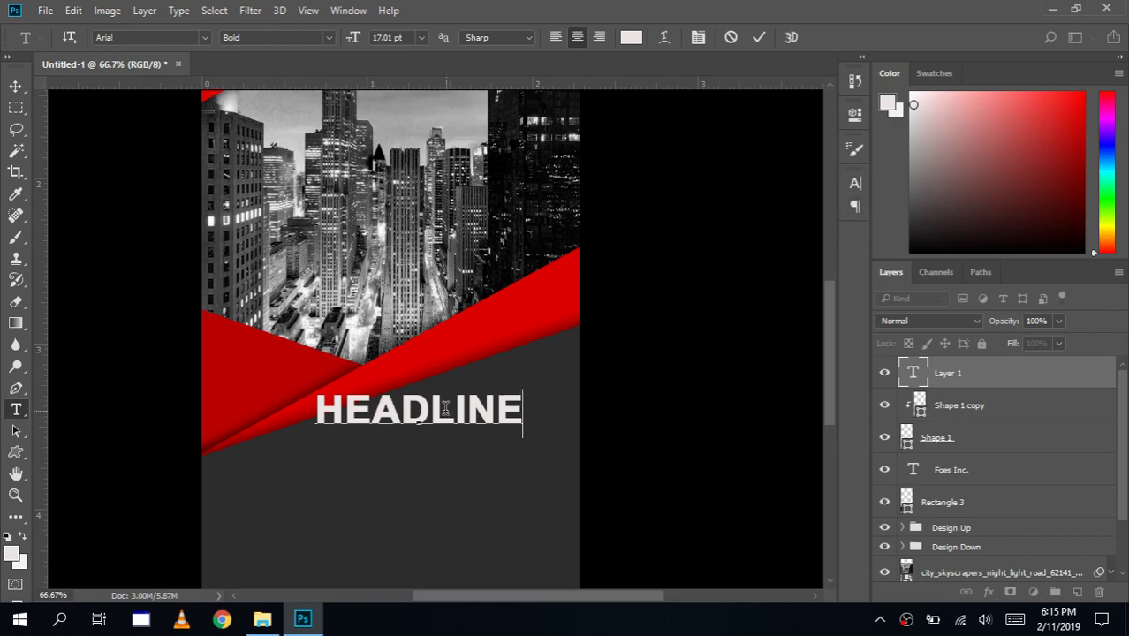
Step: Recolour LINE to the ribbon red #da0000 and commit the headline
left_click_drag(436, 411, 532, 415)
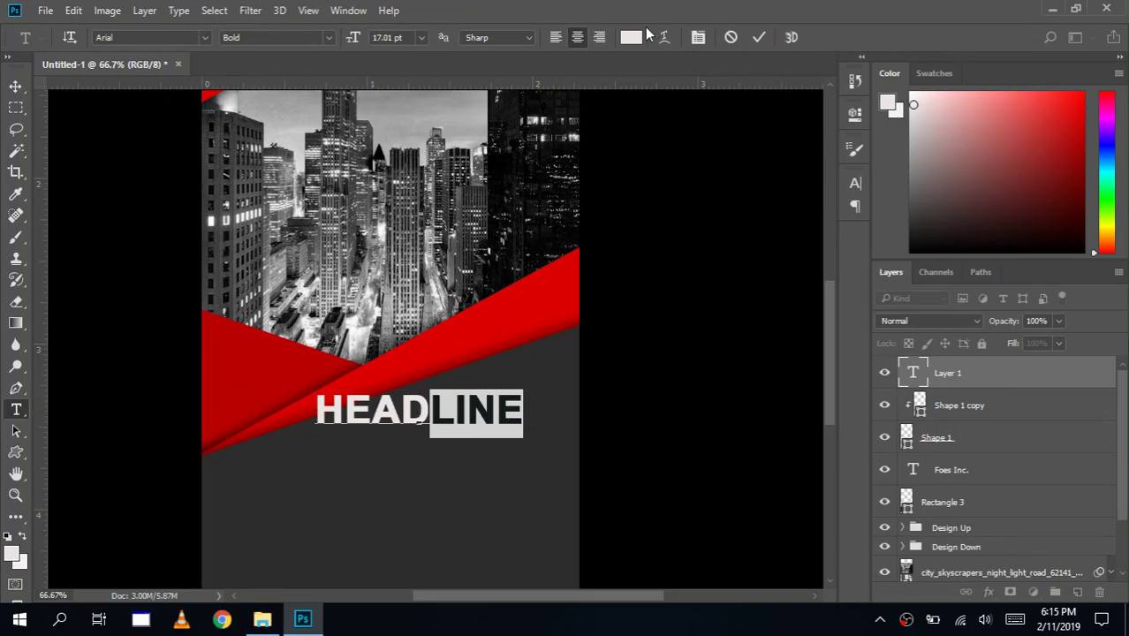
left_click(631, 37)
left_click(498, 356)
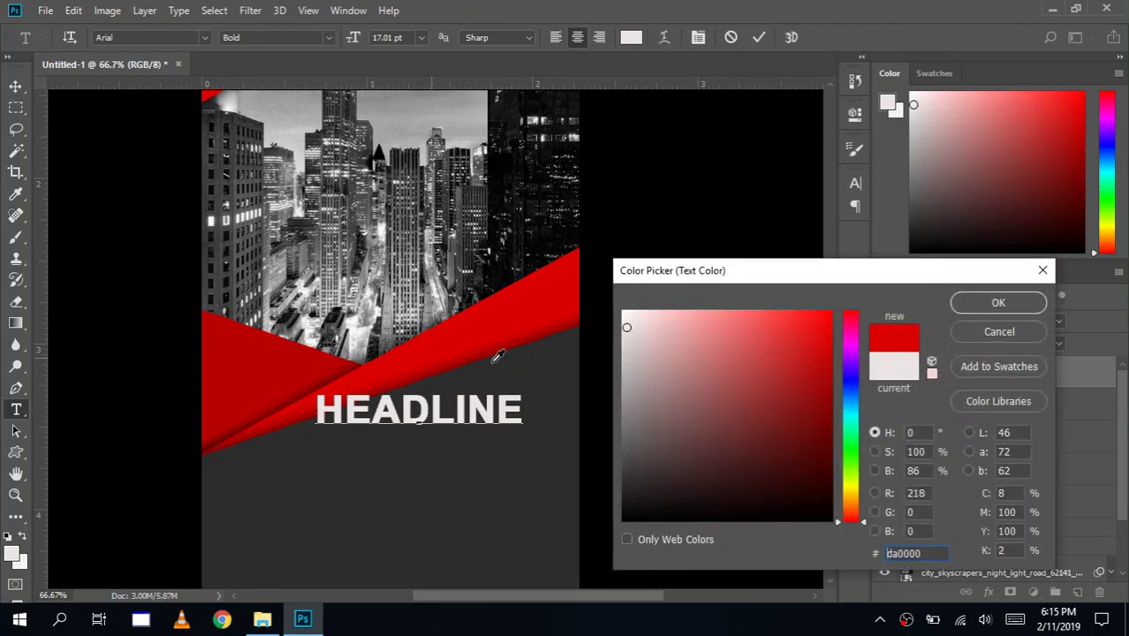
left_click(999, 303)
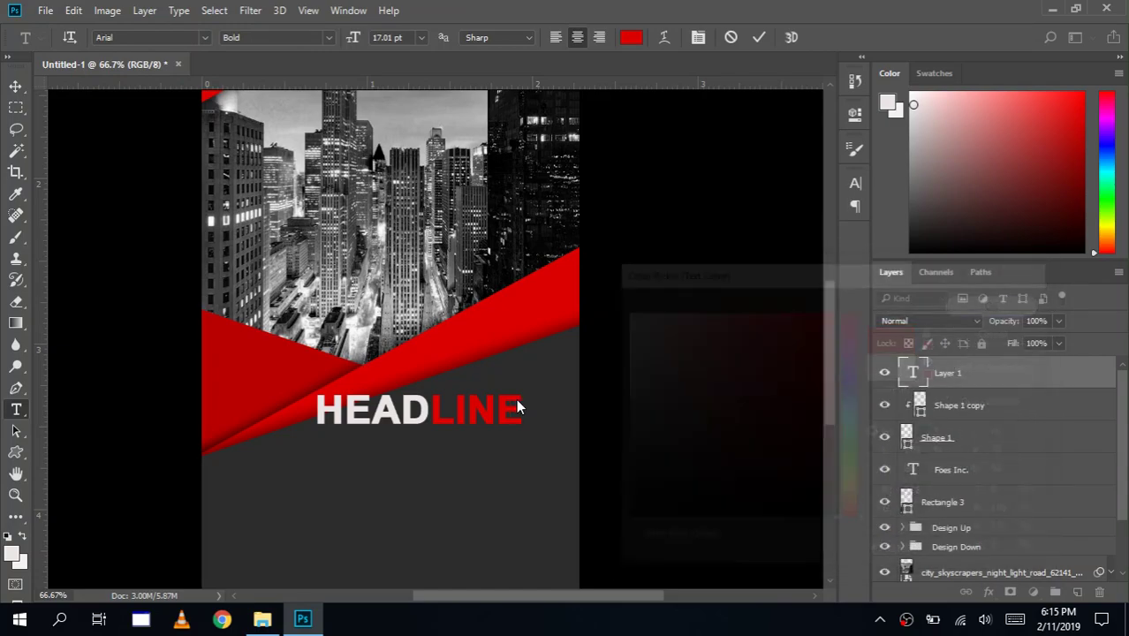
key("ctrl+Return")
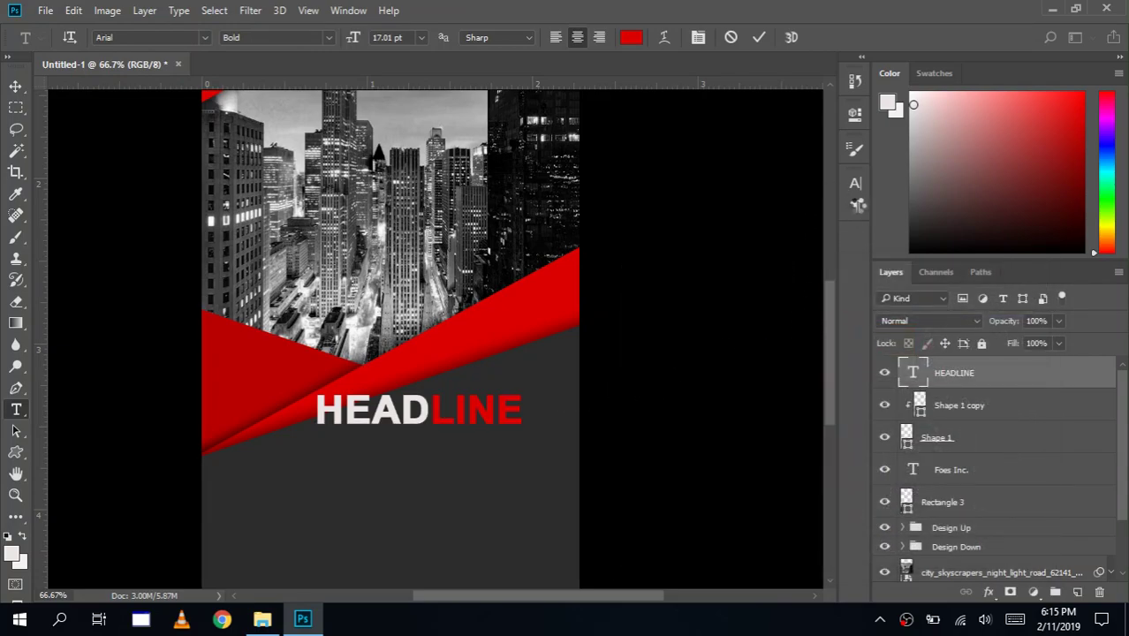
key("ctrl+s")
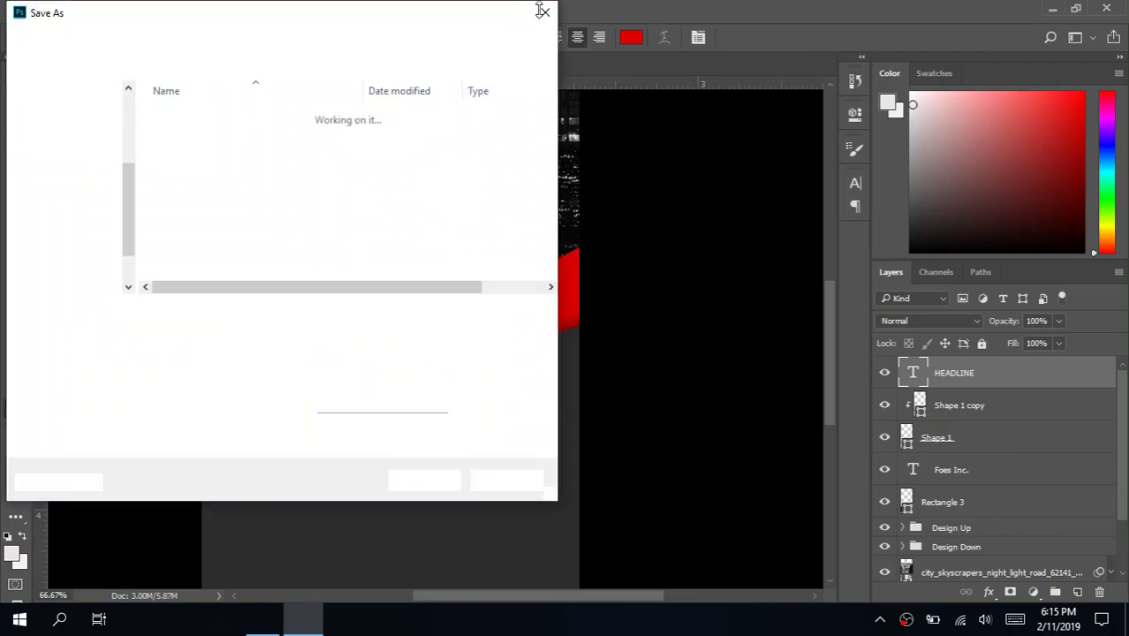
left_click(542, 14)
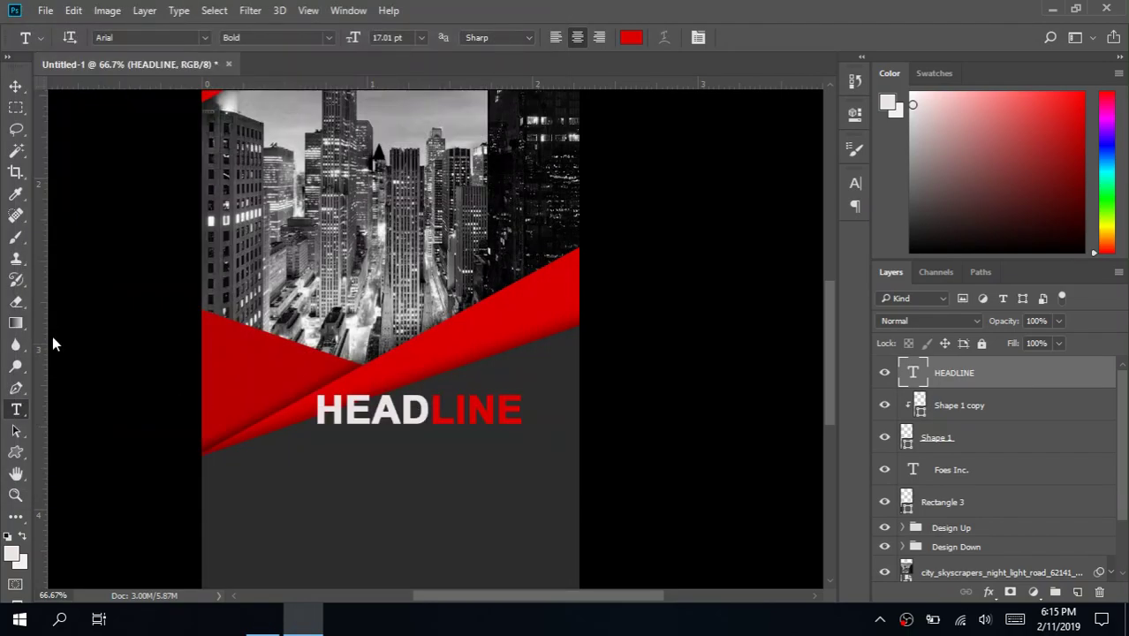
Step: Resize HEADLINE to 16 pt, shift it right and slightly lower, and commit
left_click(453, 408)
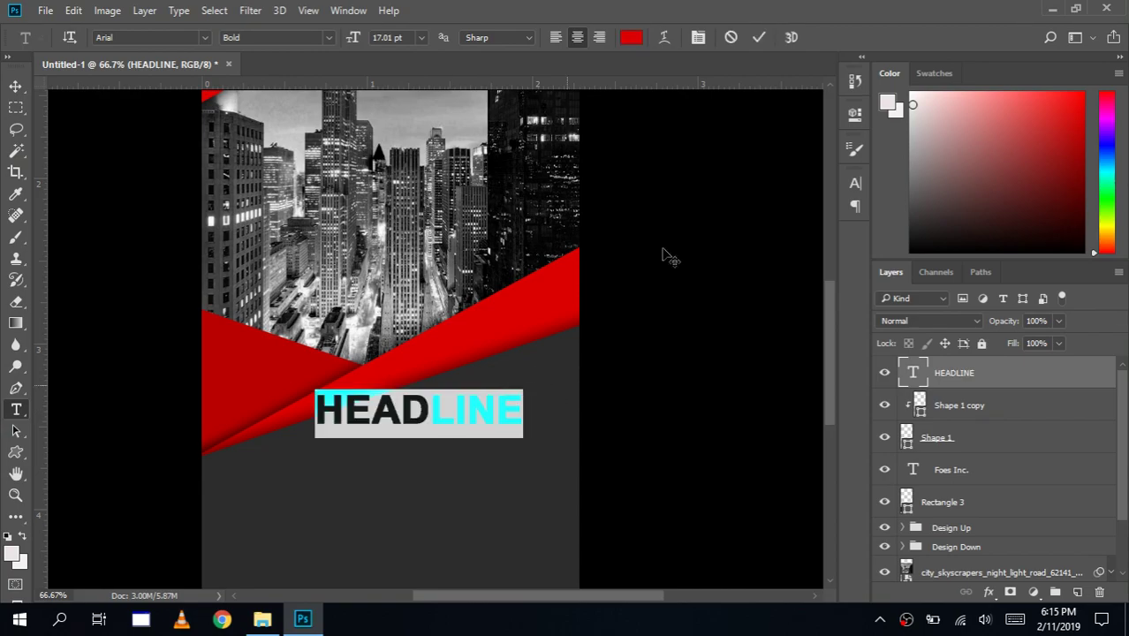
left_click(854, 183)
left_click(696, 227)
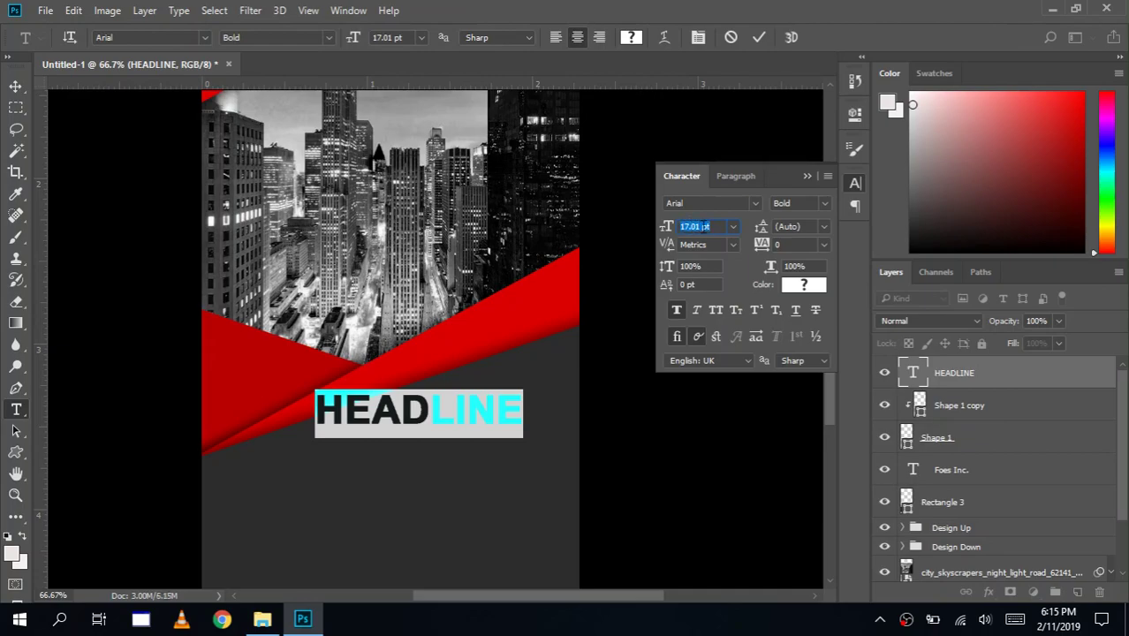
type("16")
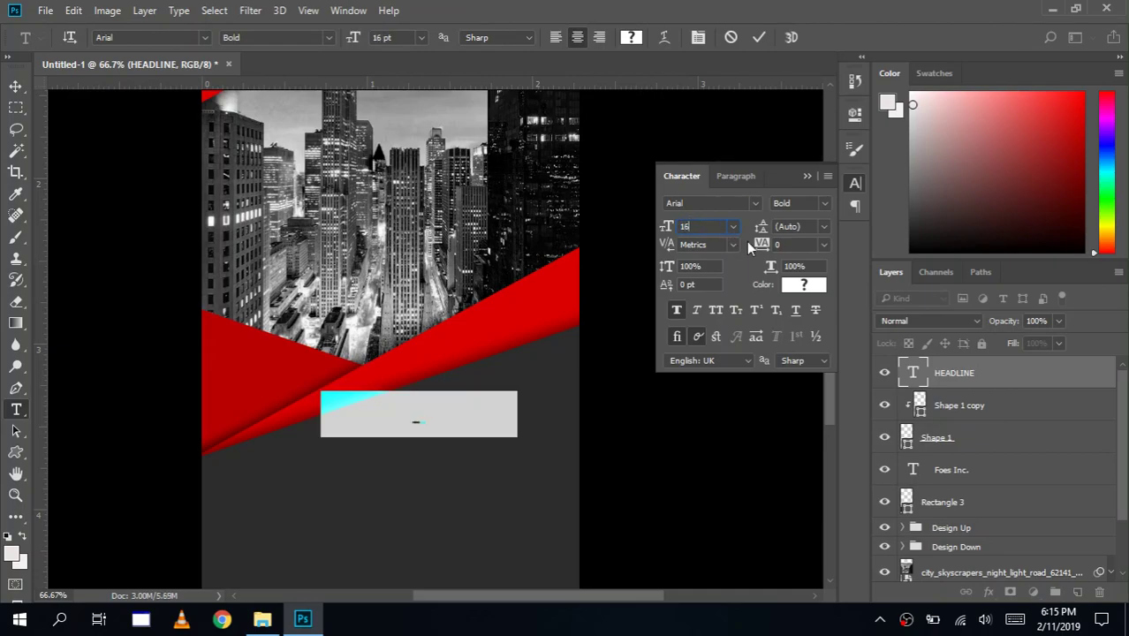
left_click(806, 177)
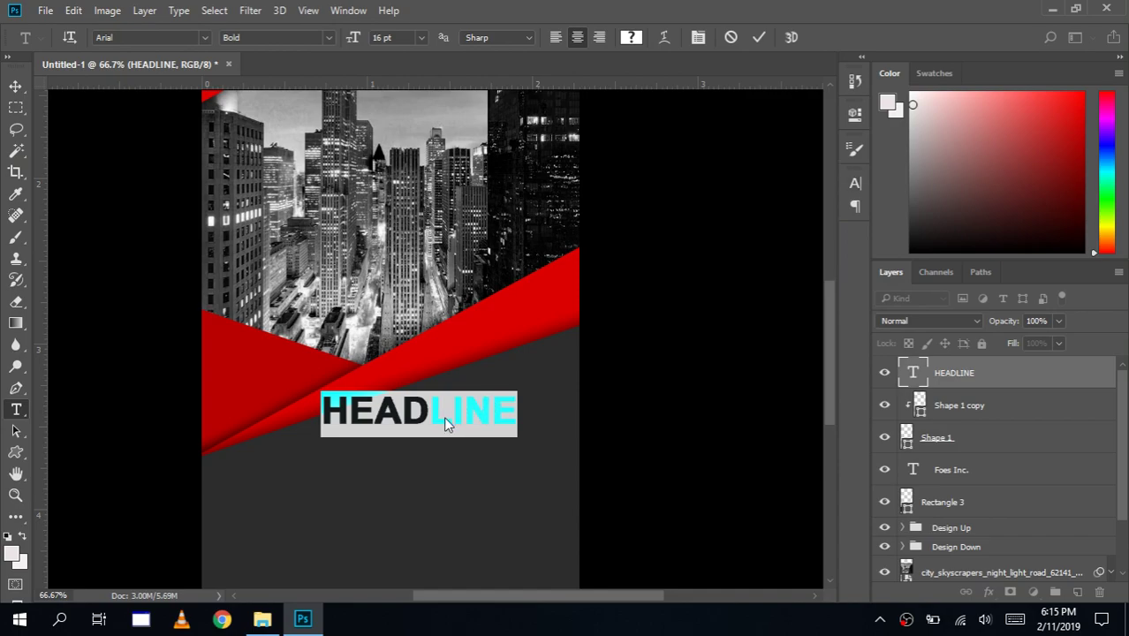
mouse_move(438, 415)
left_mouse_down()
mouse_move(498, 413)
mouse_move(488, 417)
left_mouse_up()
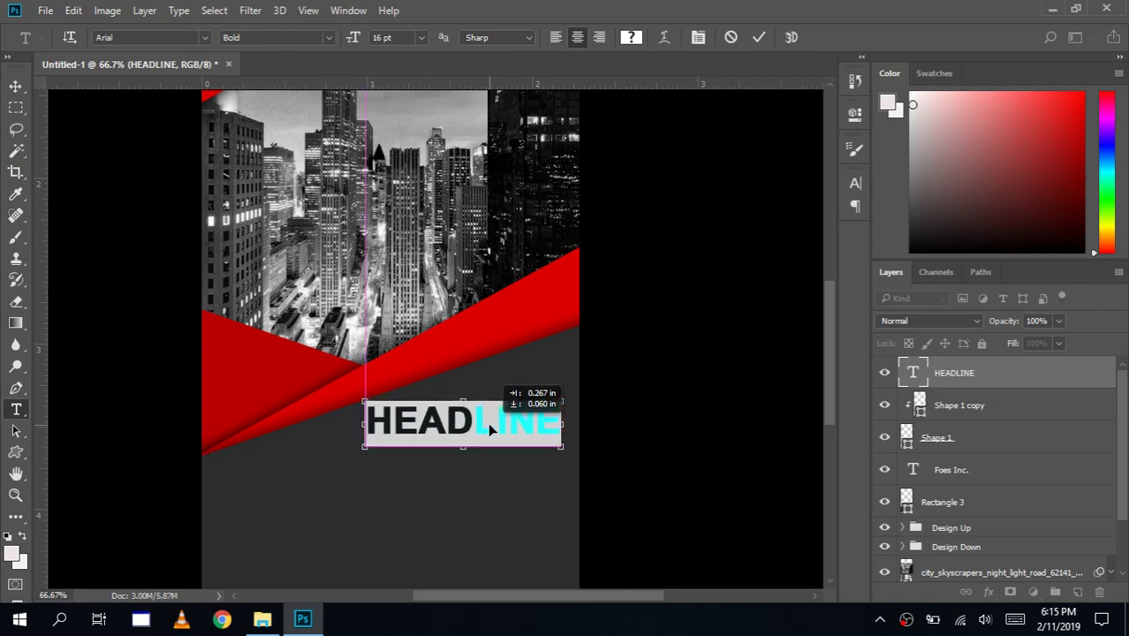
left_click_drag(490, 419, 491, 428)
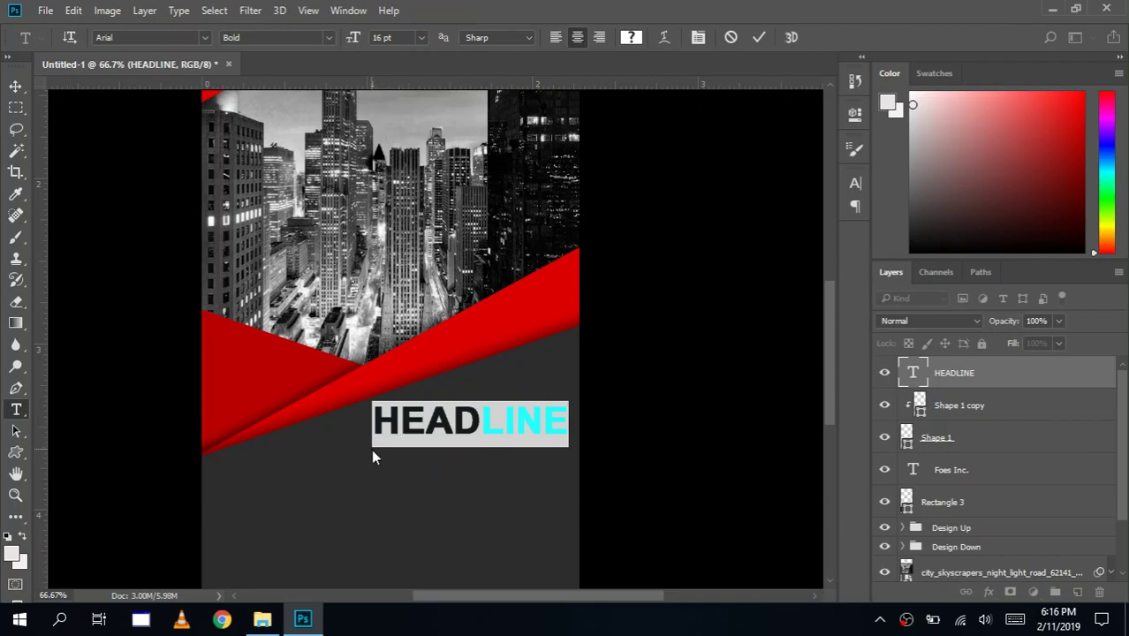
left_click(760, 37)
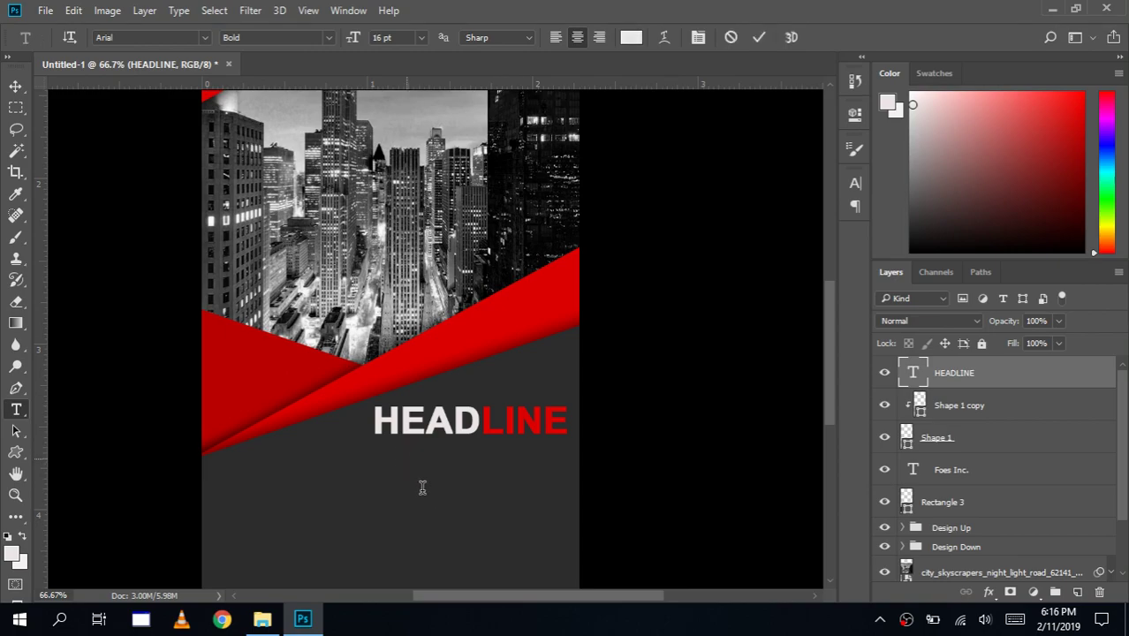
Step: Add the left-aligned 'Tagline Here' text beneath HEADLINE
left_click(407, 461)
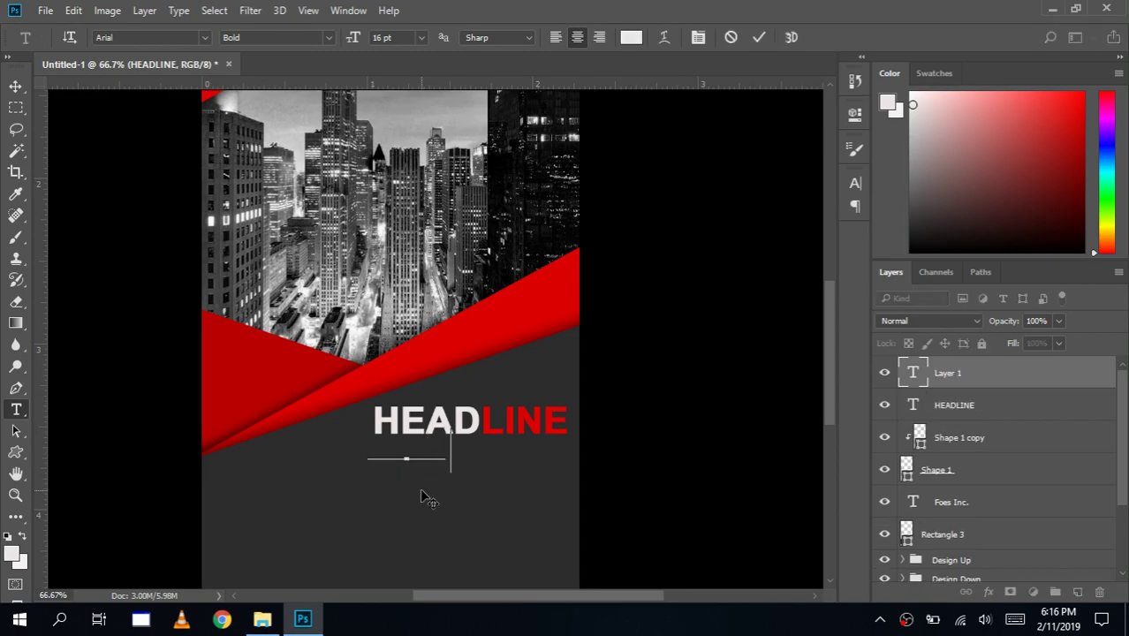
type("Tagline Her")
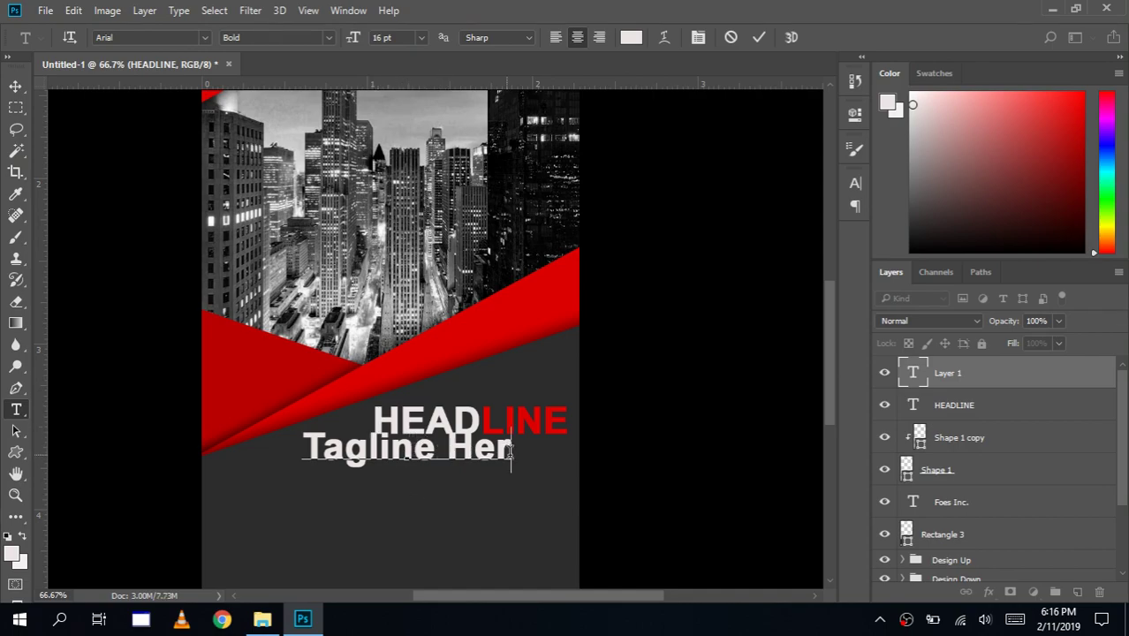
type("e")
left_click(555, 37)
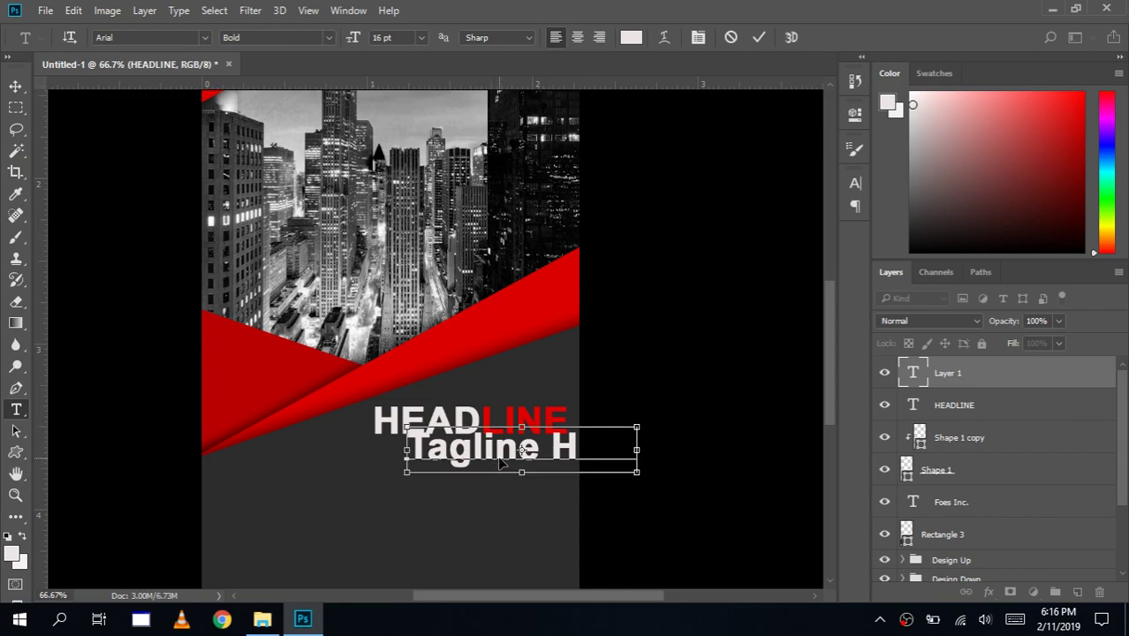
mouse_move(432, 456)
left_mouse_down()
mouse_move(466, 457)
mouse_move(425, 462)
left_mouse_up()
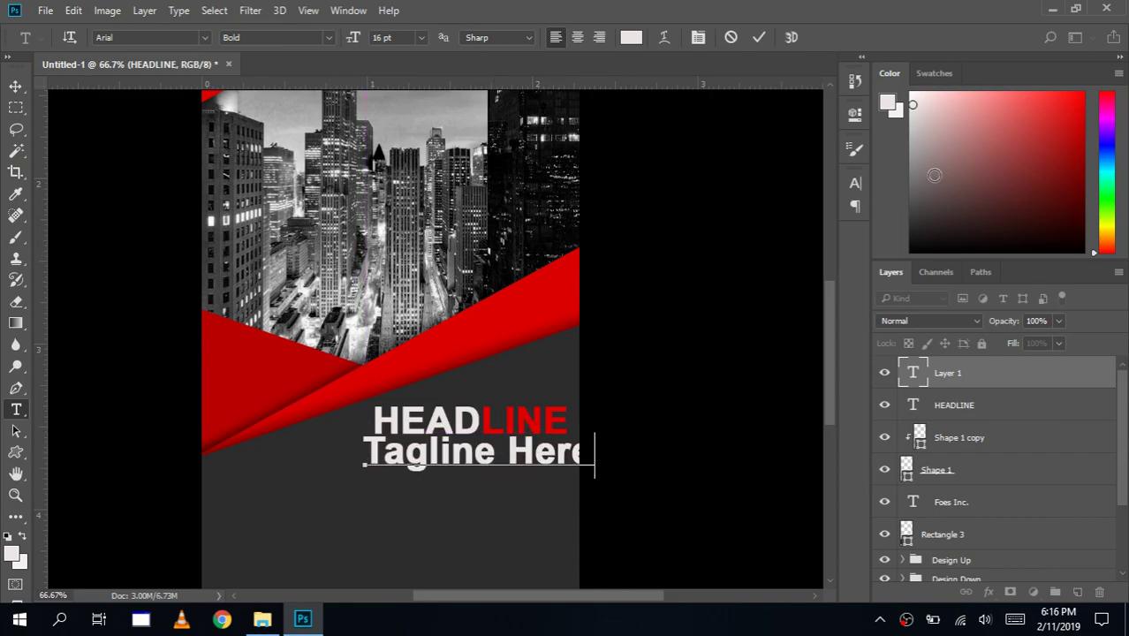
Step: Make the tagline text light grey and change its font size
key("ctrl+a")
left_click(917, 177)
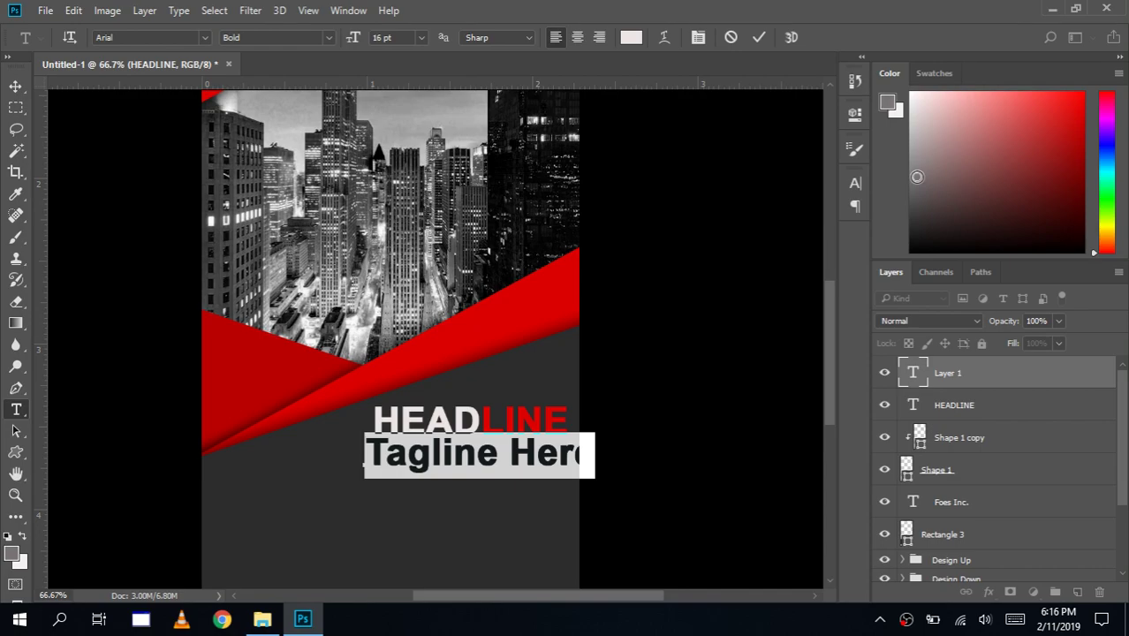
left_click_drag(917, 177, 914, 190)
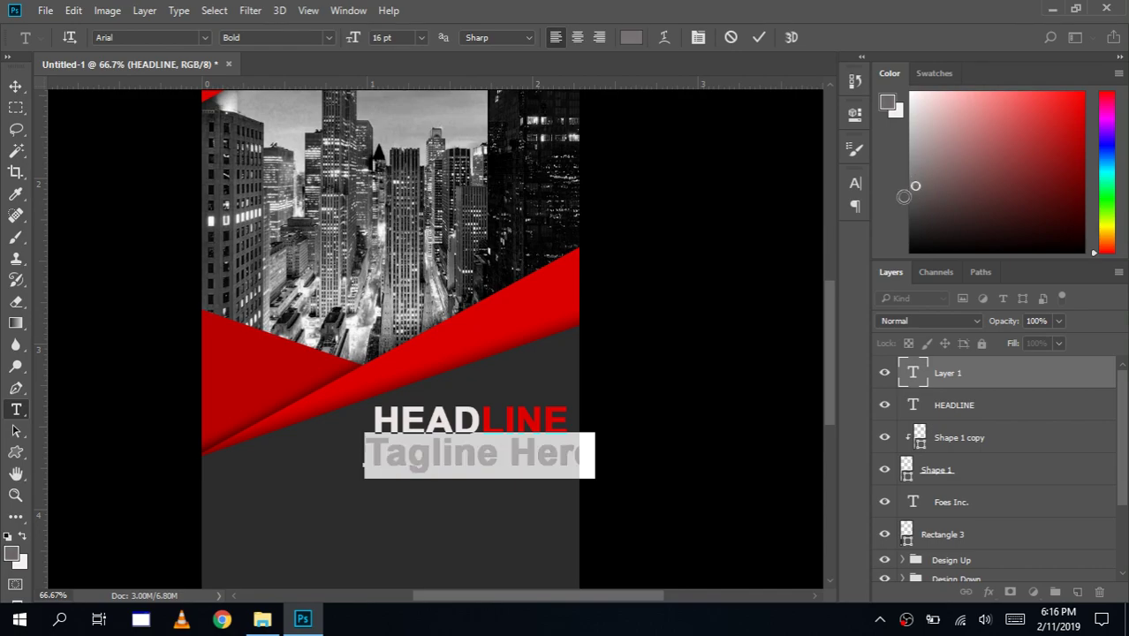
left_click(913, 168)
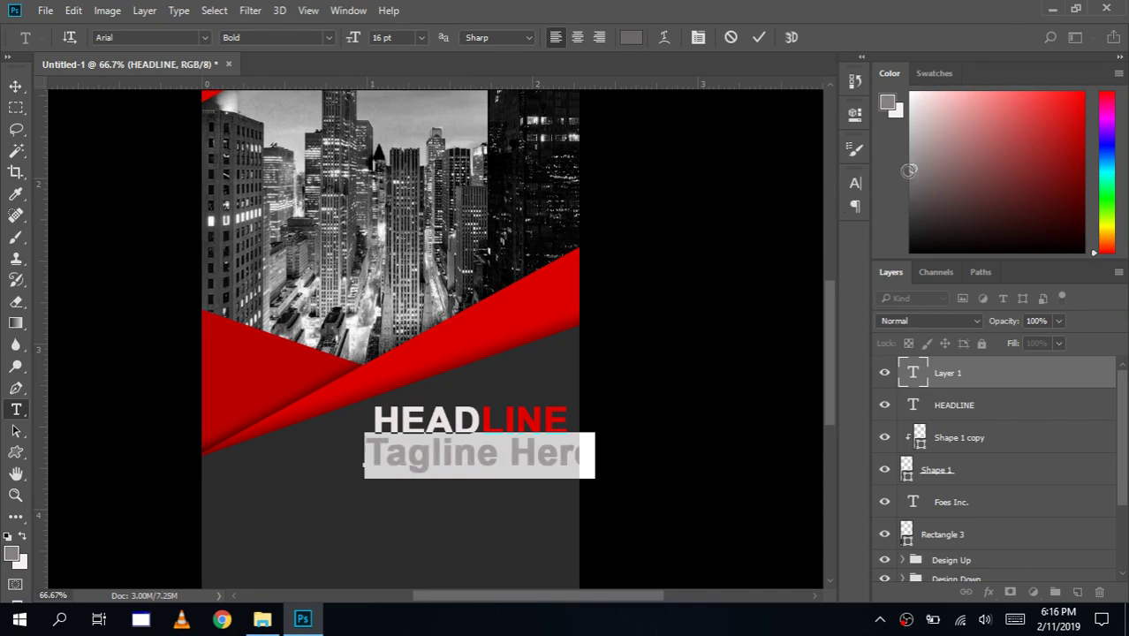
left_click(857, 184)
left_click(707, 227)
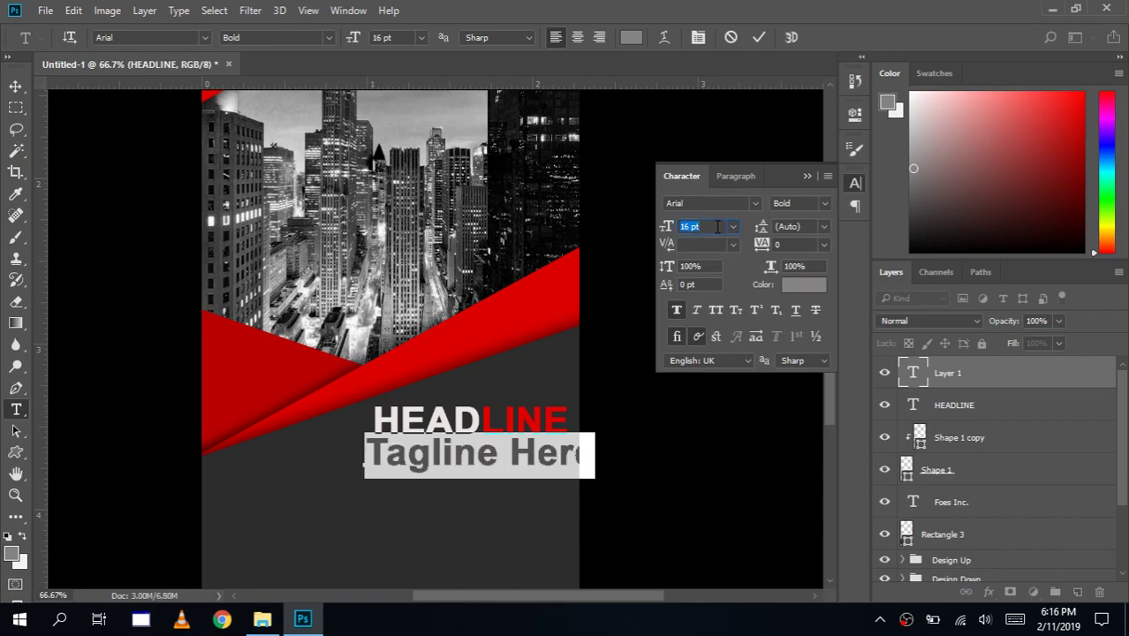
type("1")
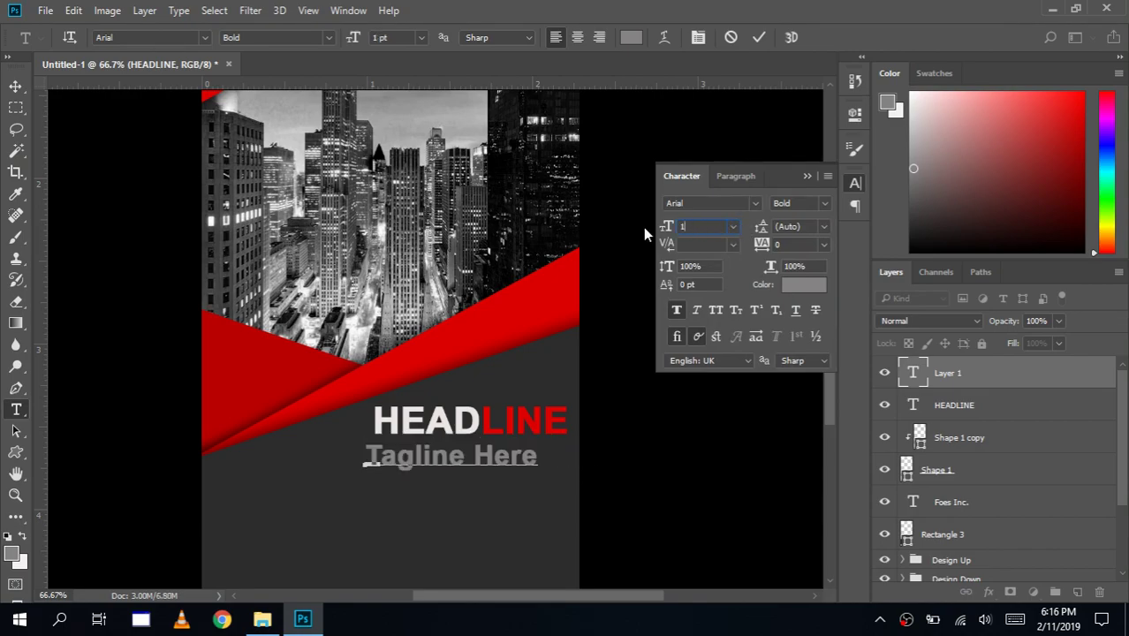
type("210")
left_click(808, 177)
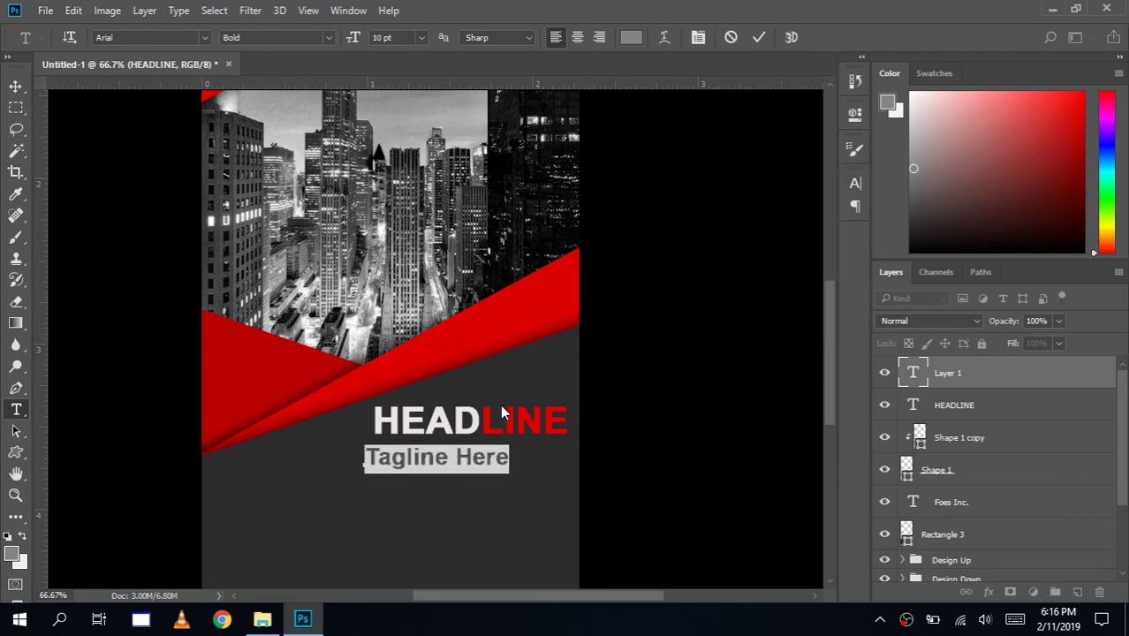
Step: Position the tagline snugly under HEADLINE's right end and nudge it up
left_click_drag(452, 468, 505, 459)
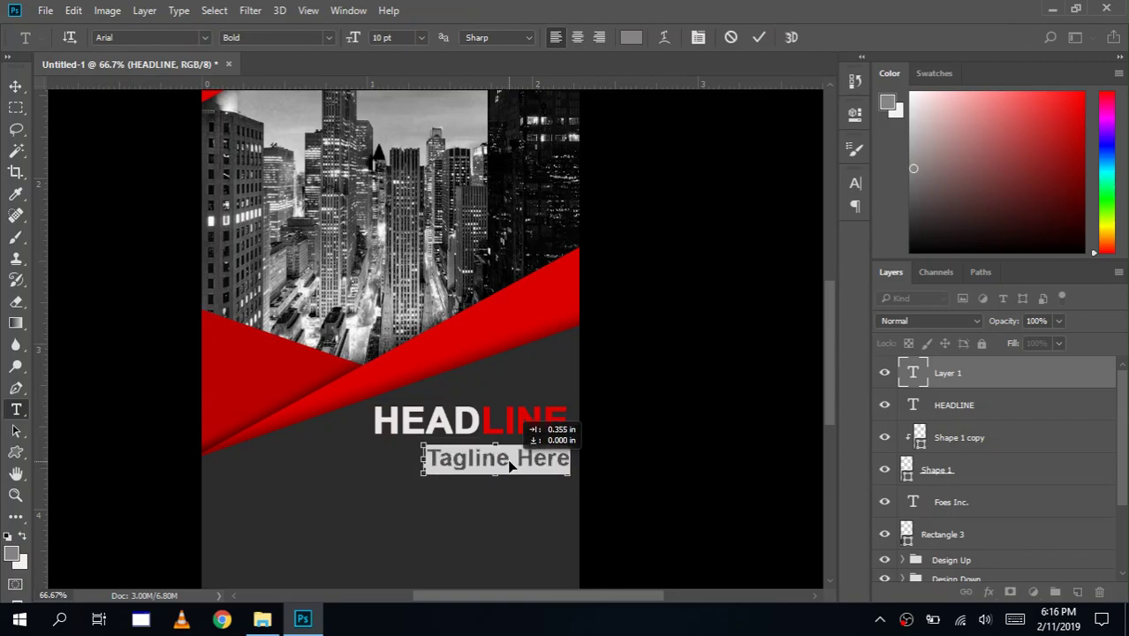
left_click_drag(505, 458, 506, 466)
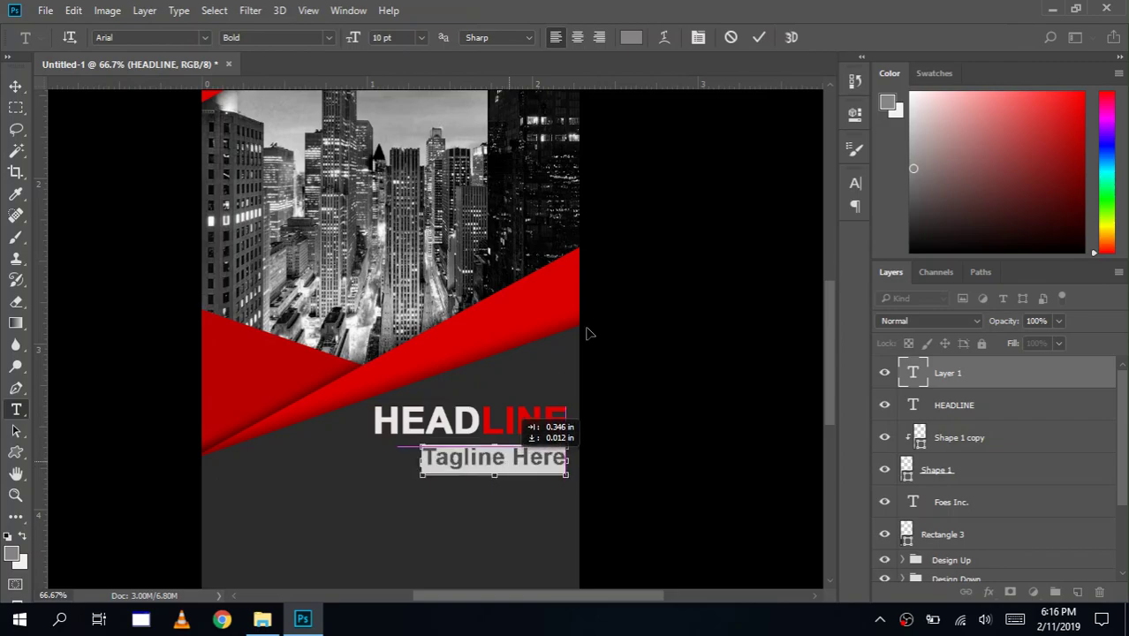
left_click(760, 39)
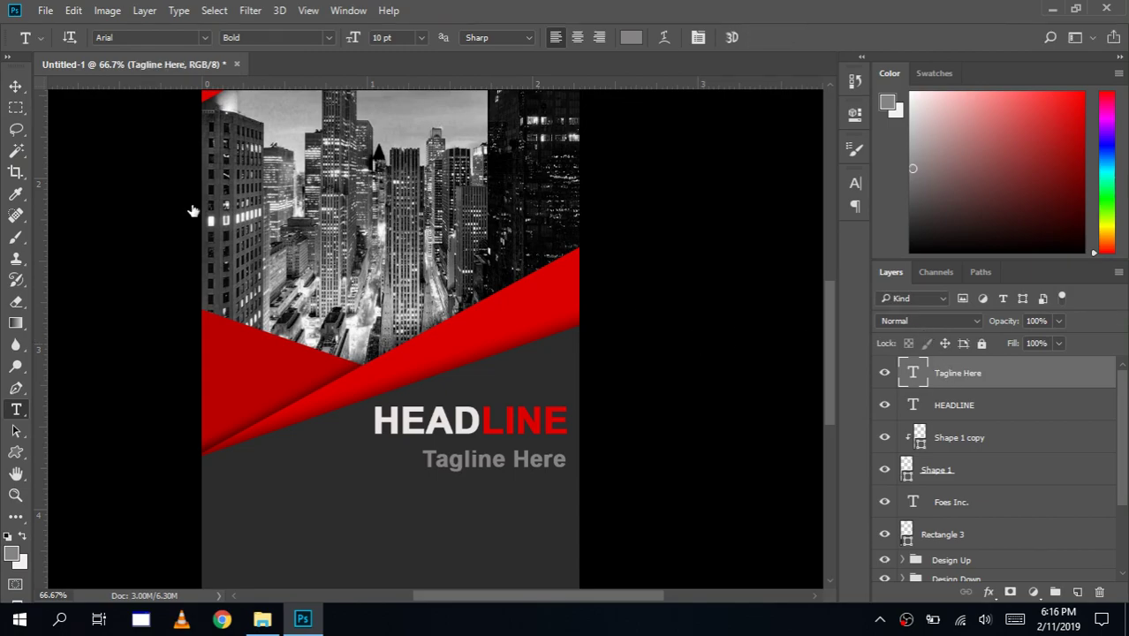
left_click(16, 85)
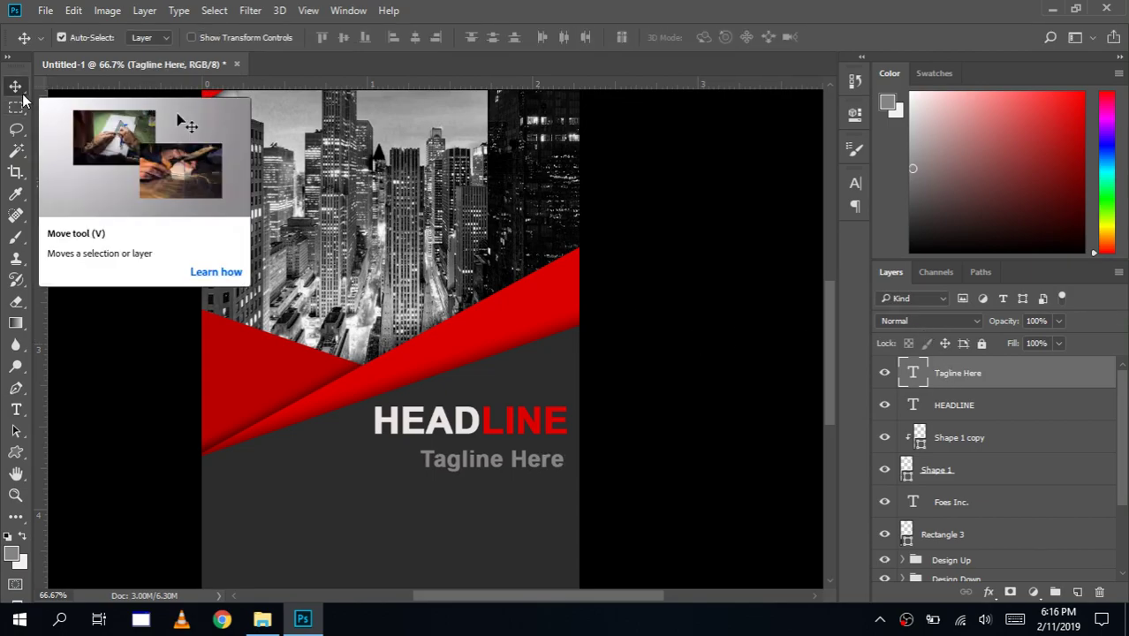
key("Up")
key("Up")
key("Up")
key("Up")
key("Up")
key("Up")
key("Up")
key("Up")
key("Up")
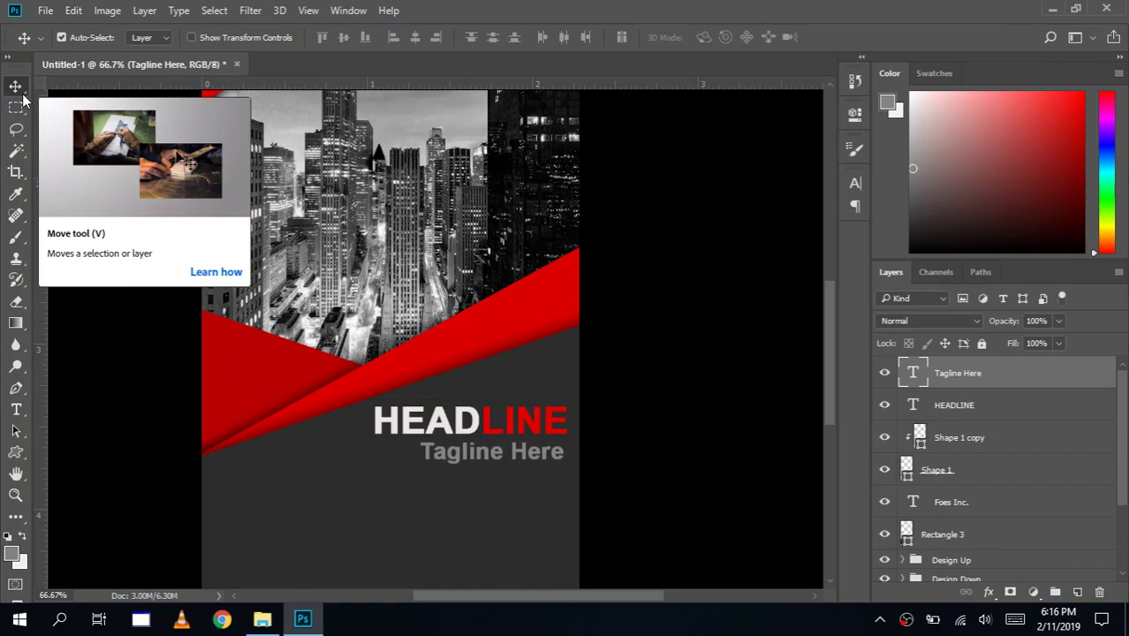
left_click_drag(833, 319, 833, 376)
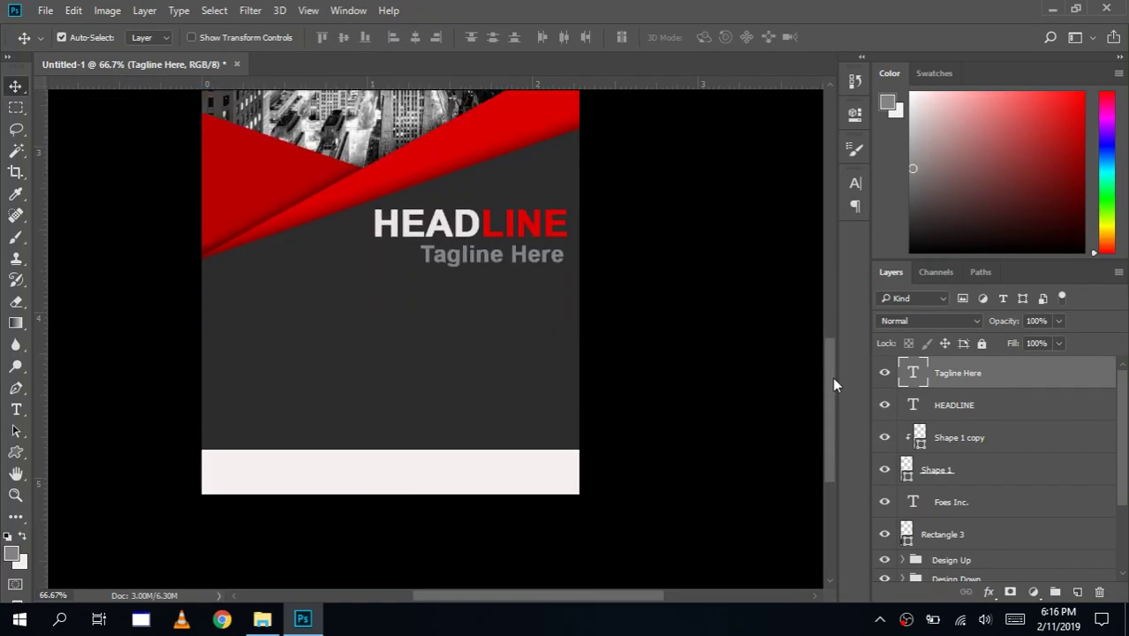
Step: Draw a small square below the tagline filled with the ribbon red
left_click(21, 456)
right_click(29, 457)
left_click(58, 454)
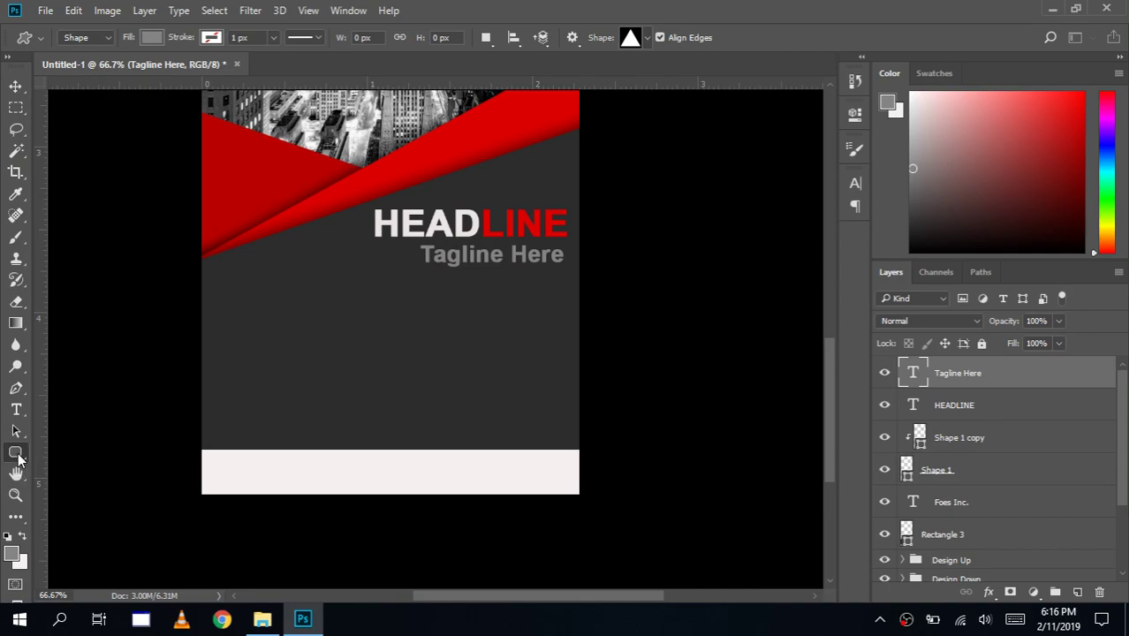
right_click(17, 458)
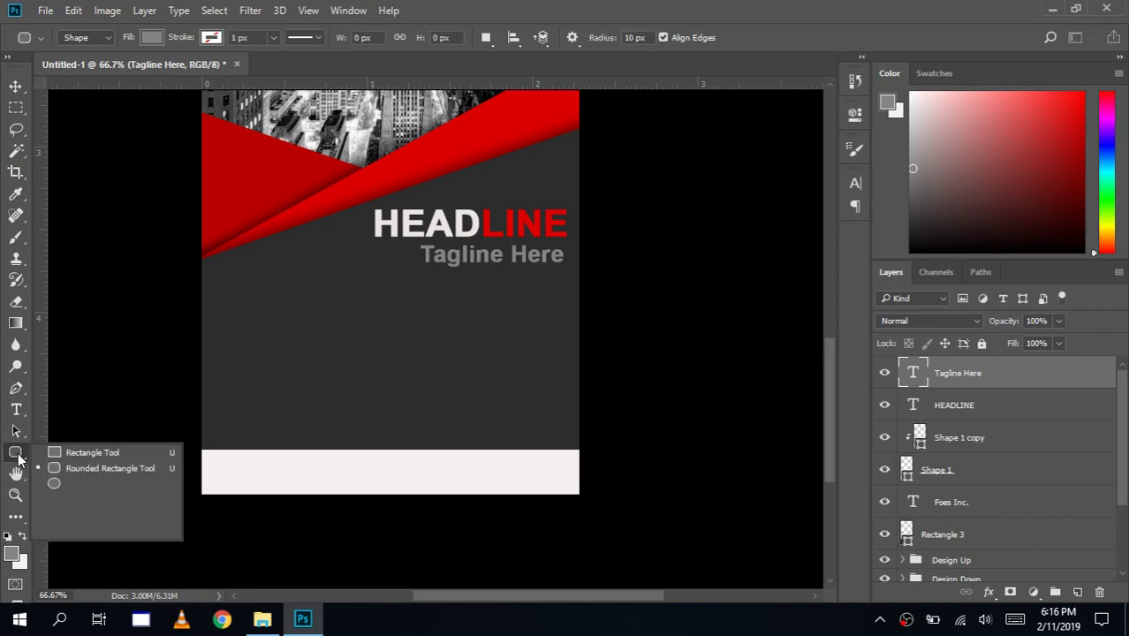
left_click(17, 458)
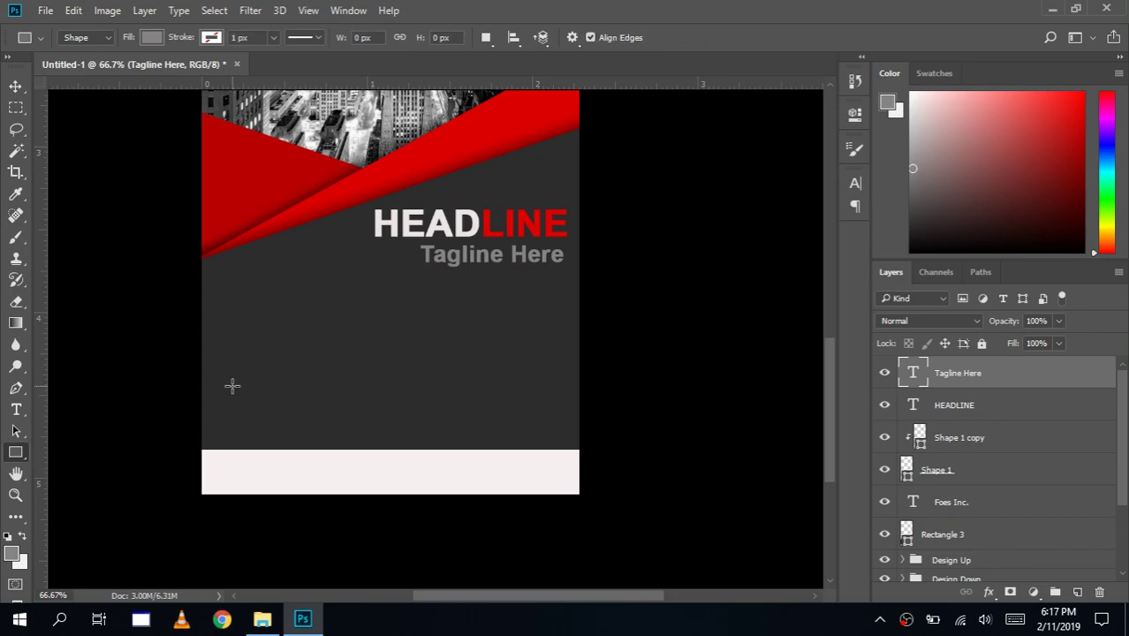
left_click_drag(242, 381, 279, 417)
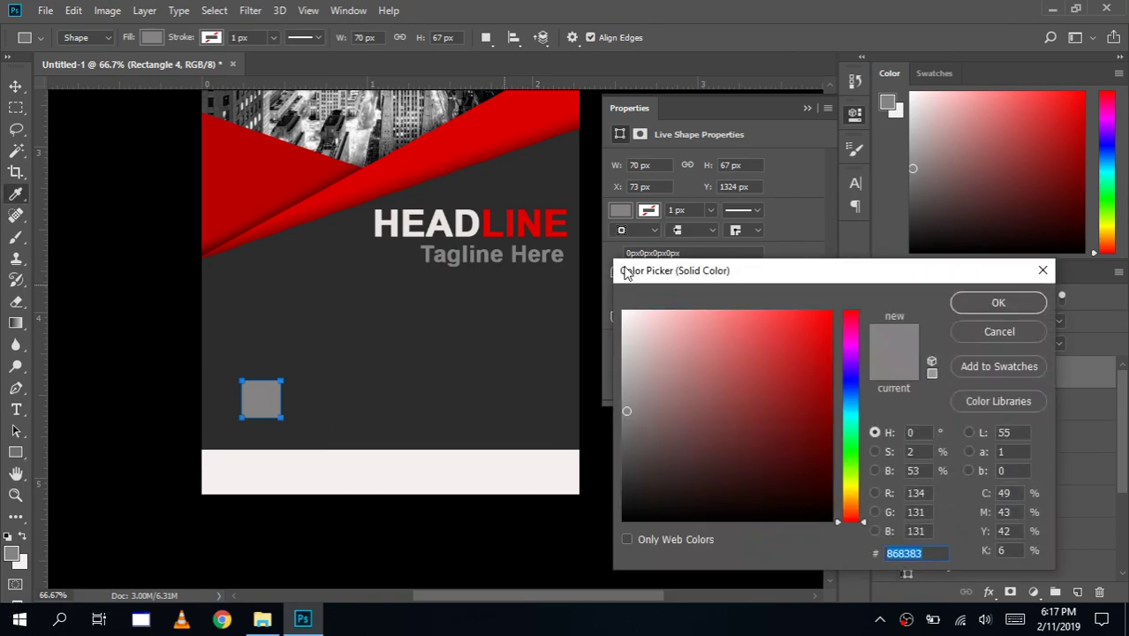
left_click(469, 157)
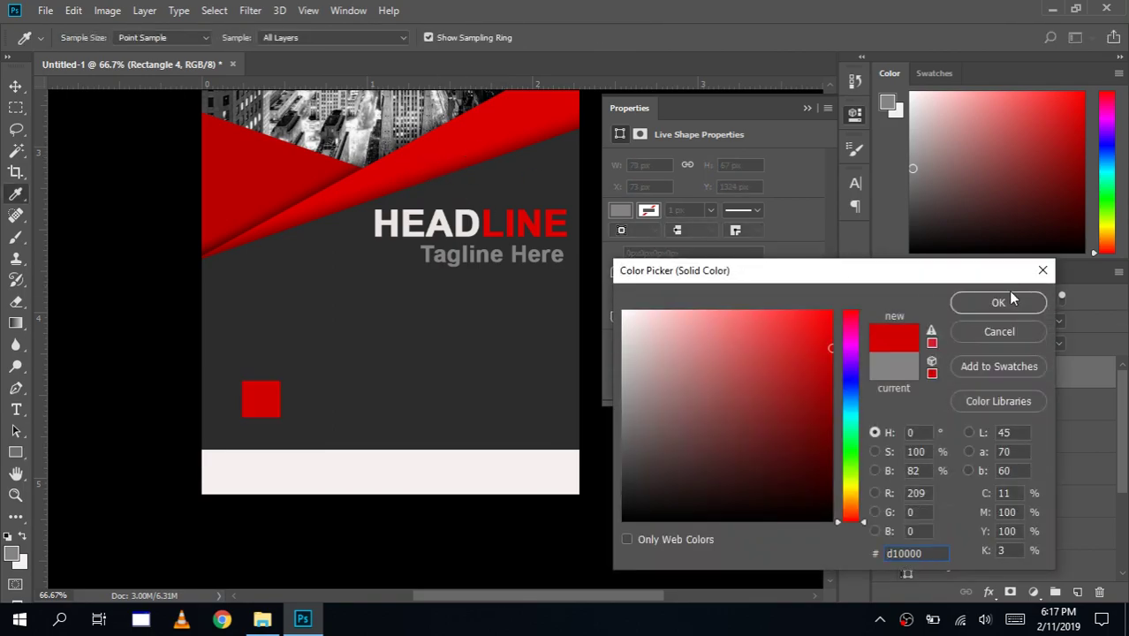
key("Return")
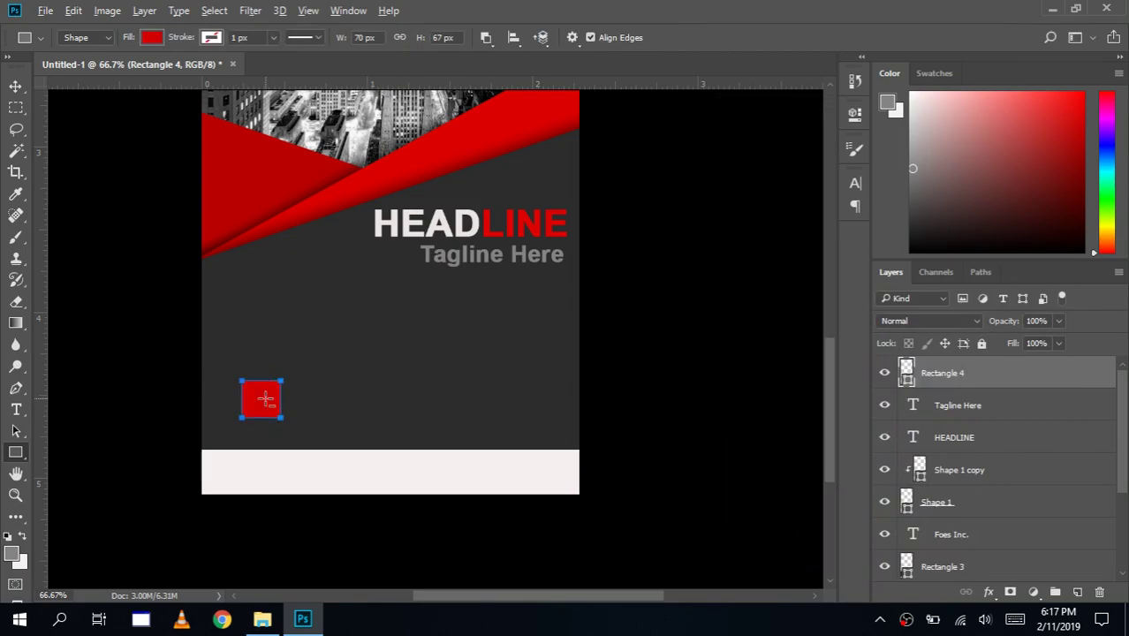
Step: Duplicate the red square twice and arrange the three into an evenly spaced row
key("v")
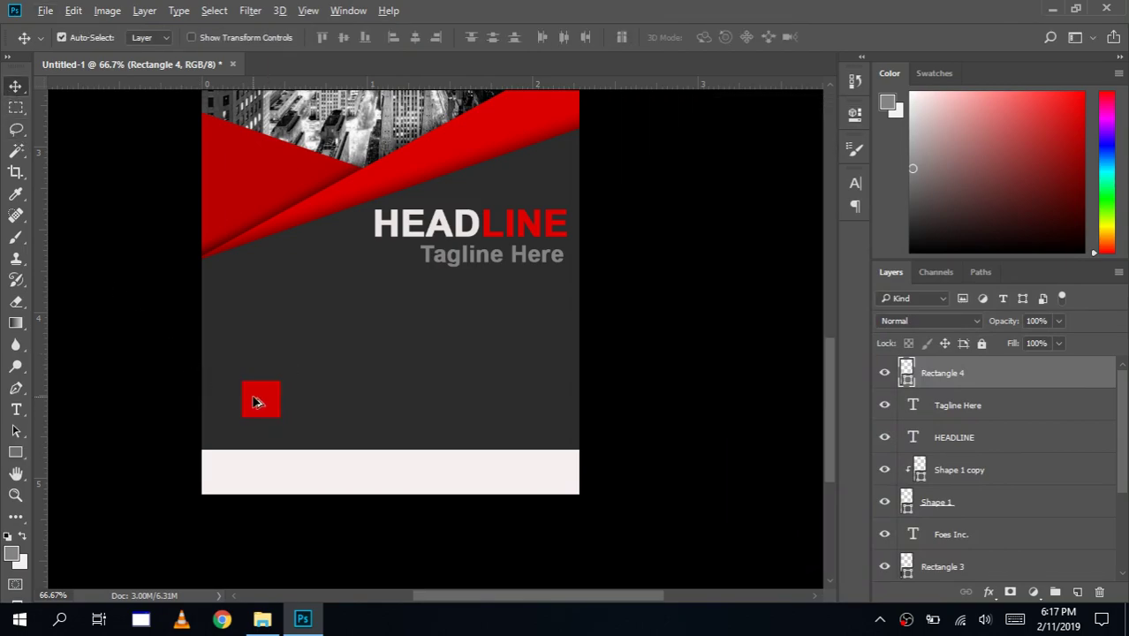
left_click_drag(260, 398, 501, 401)
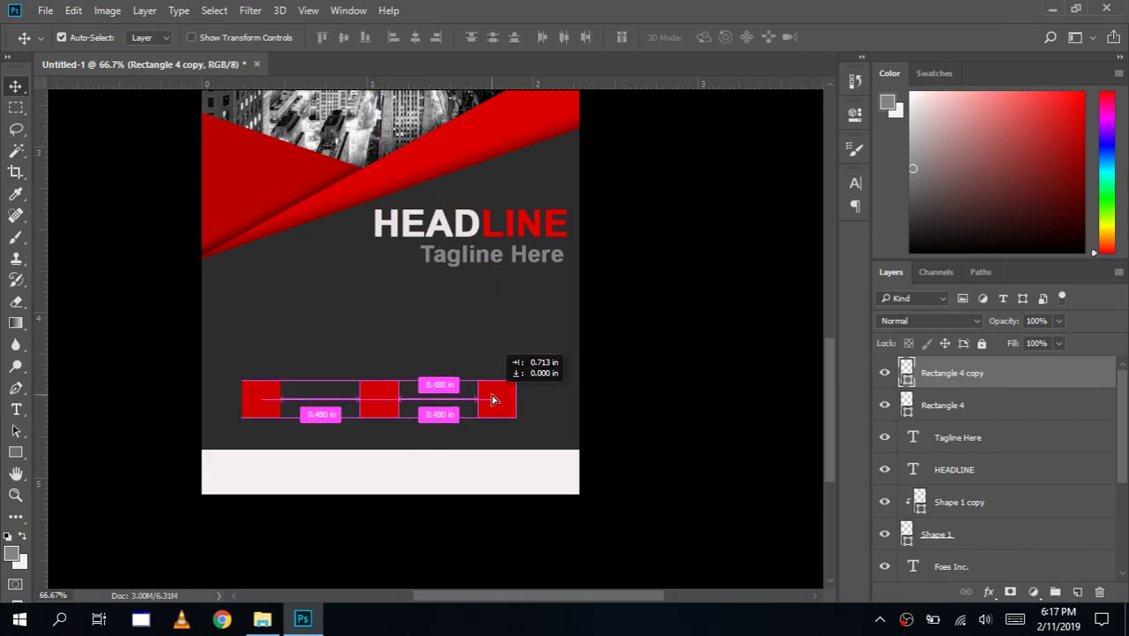
left_click_drag(500, 401, 475, 400)
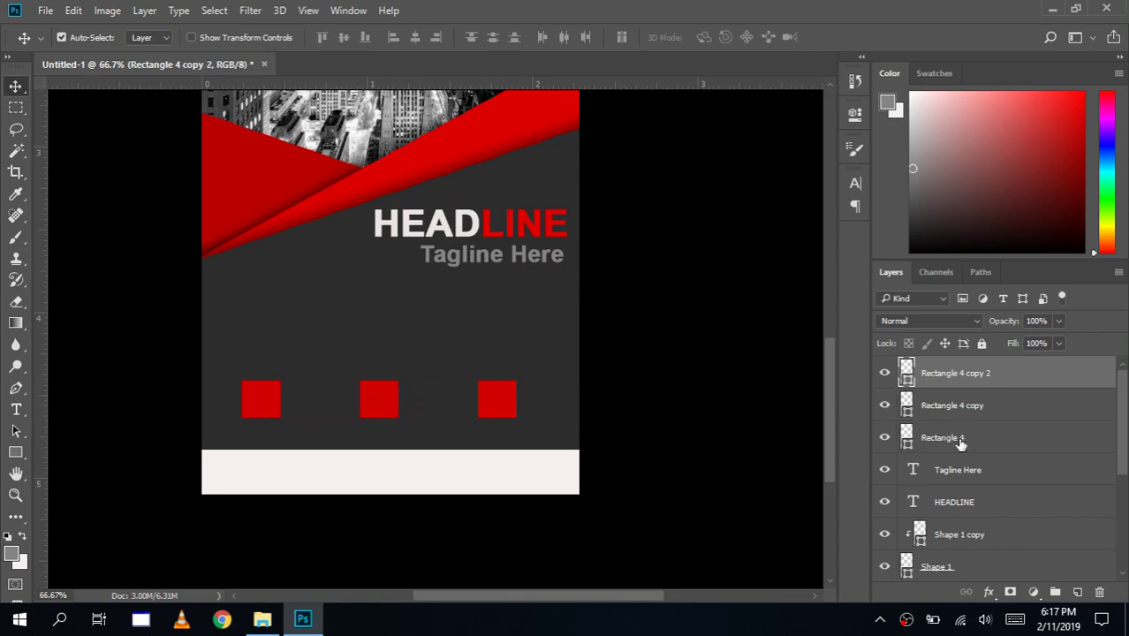
left_click(879, 444, "shift")
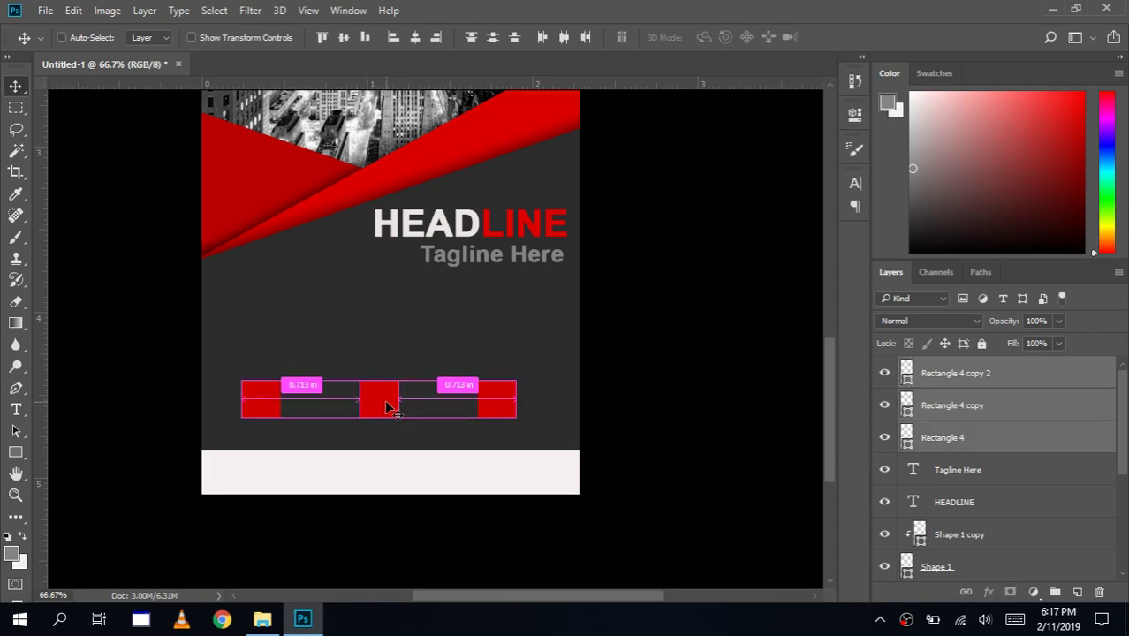
left_click_drag(388, 408, 402, 387)
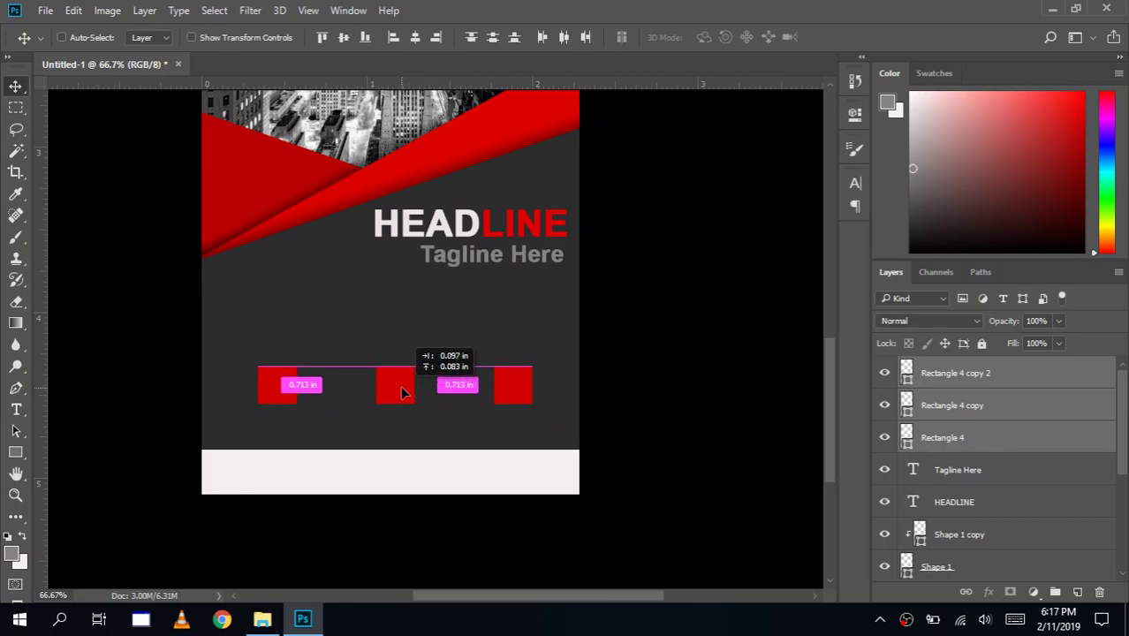
left_click_drag(402, 389, 398, 389)
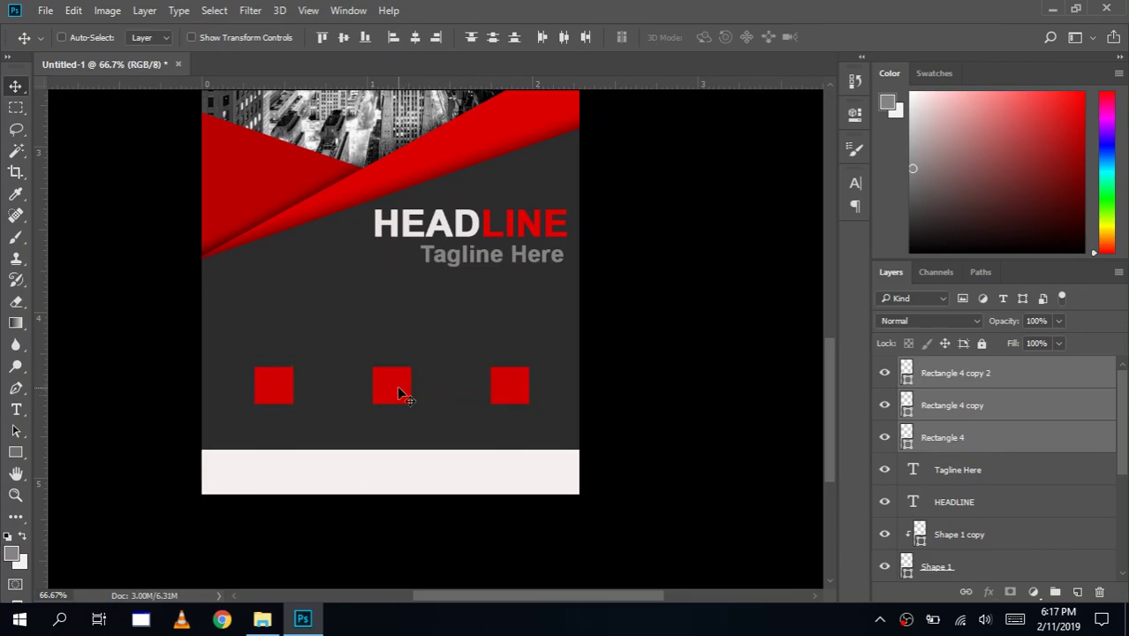
Step: At 100% zoom, type a centred two-line 'Personal Information etc' caption
left_click(15, 495)
left_click(272, 419)
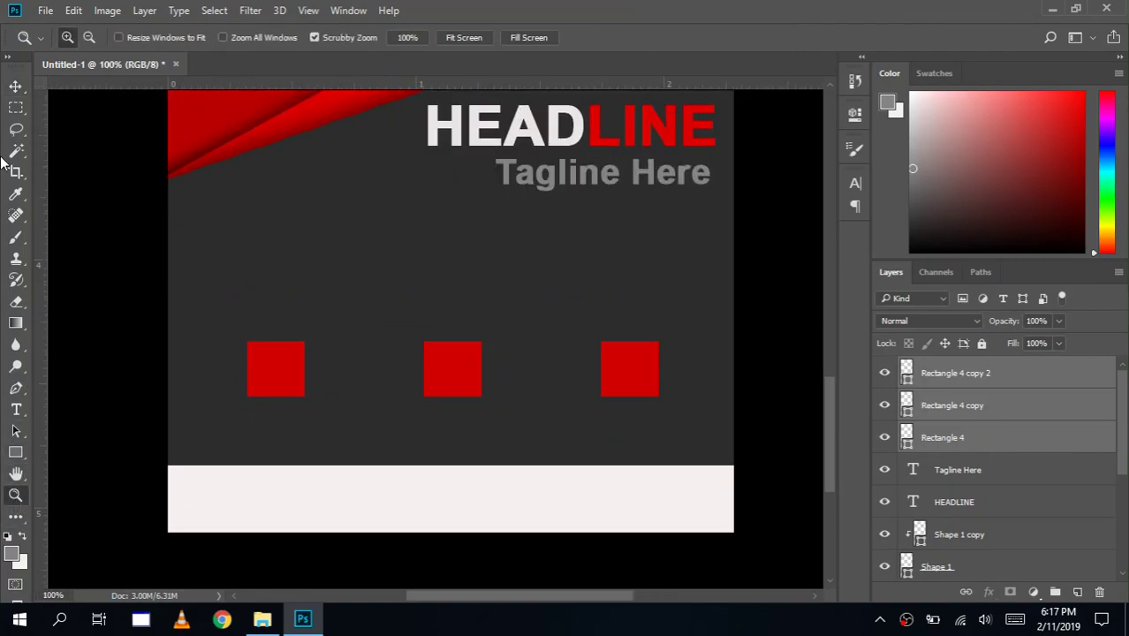
left_click(15, 414)
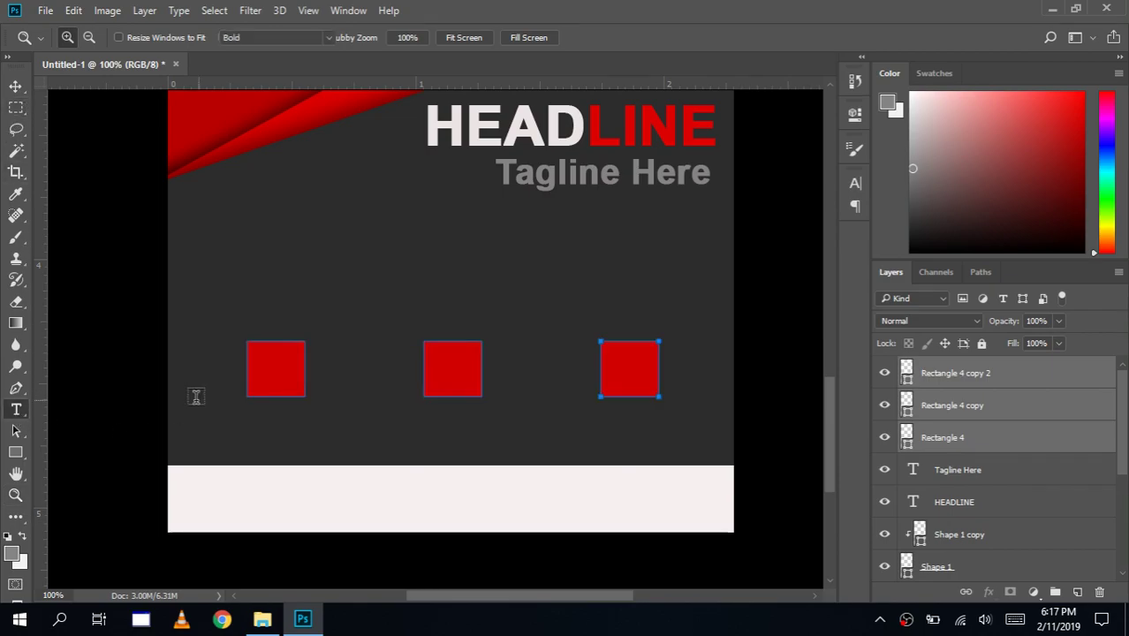
left_click(190, 426)
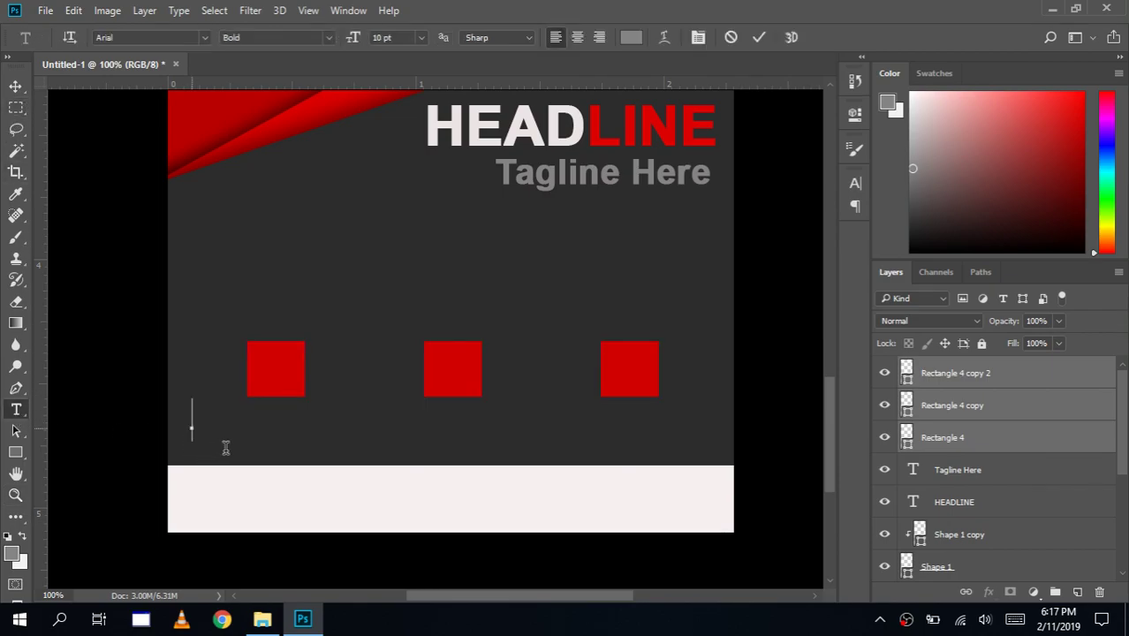
type("Lorem ip")
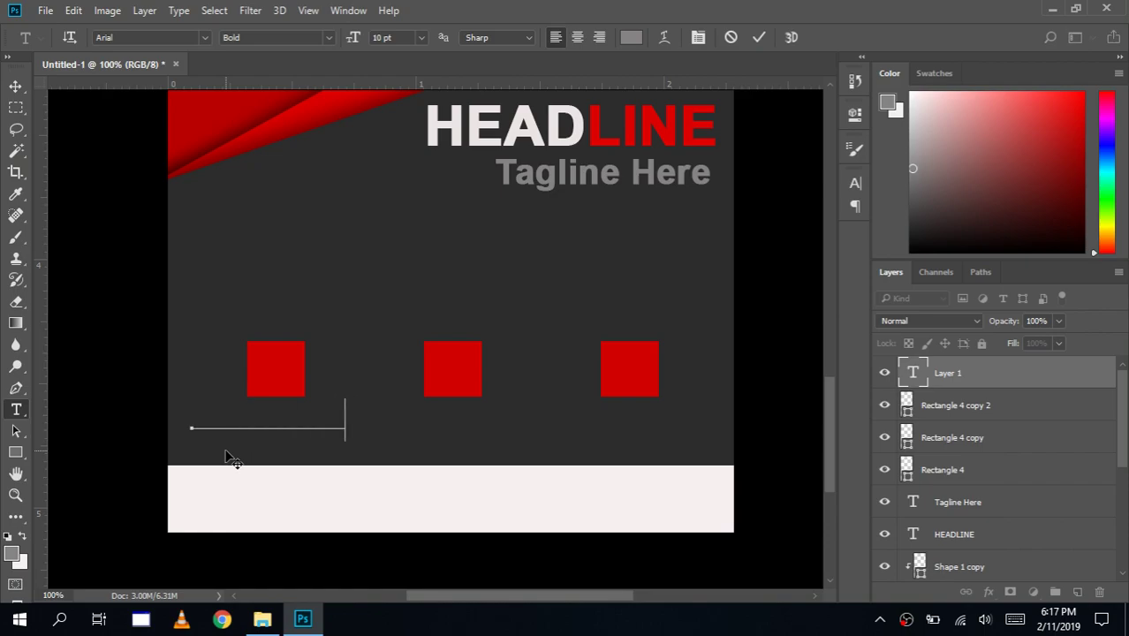
type("o")
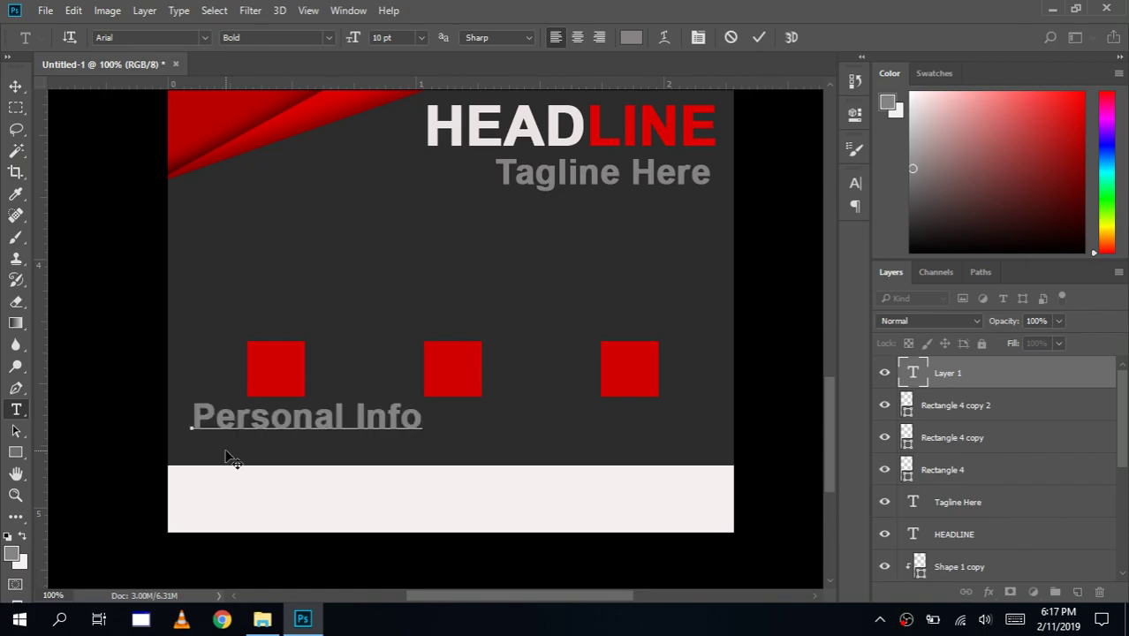
type("rmation")
key("Return")
type("E")
key("BackSpace")
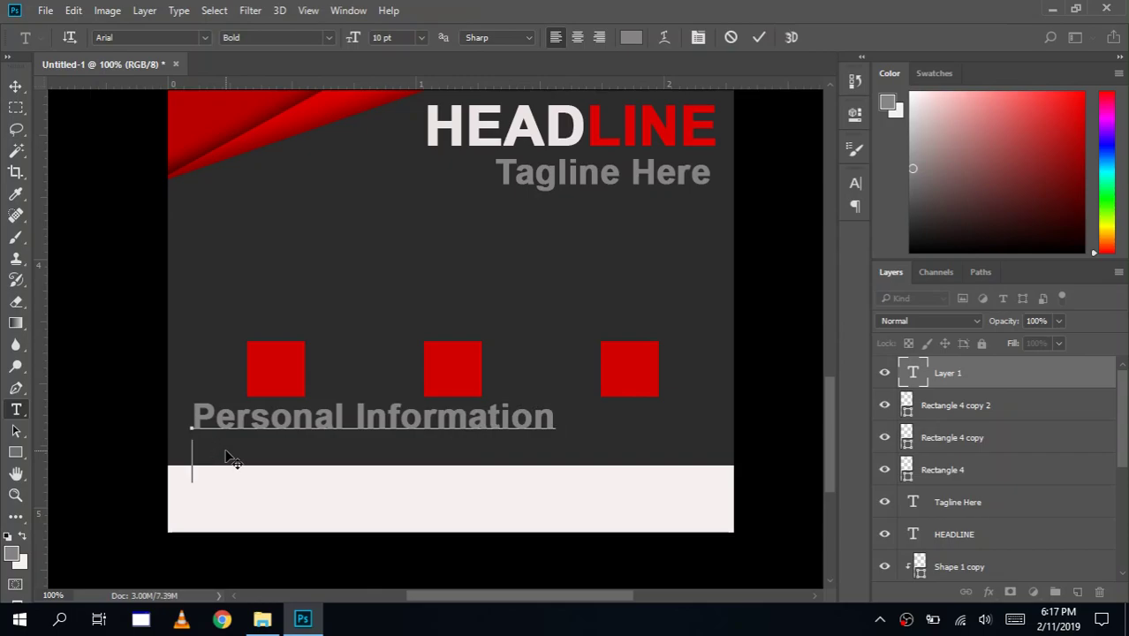
type("etc")
key("ctrl+a")
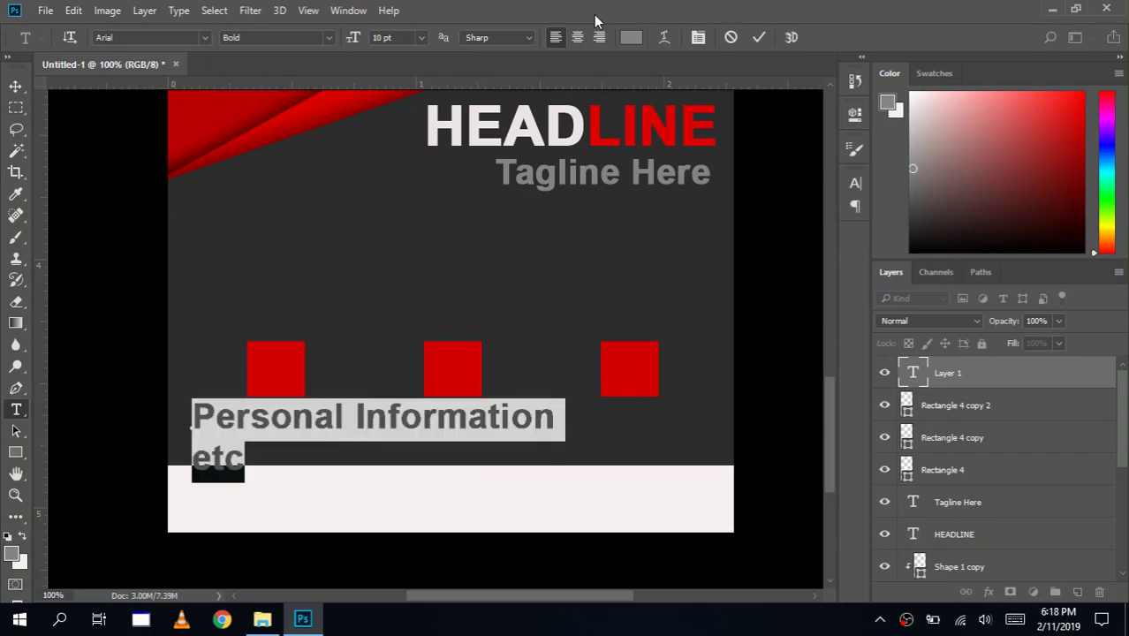
left_click(578, 39)
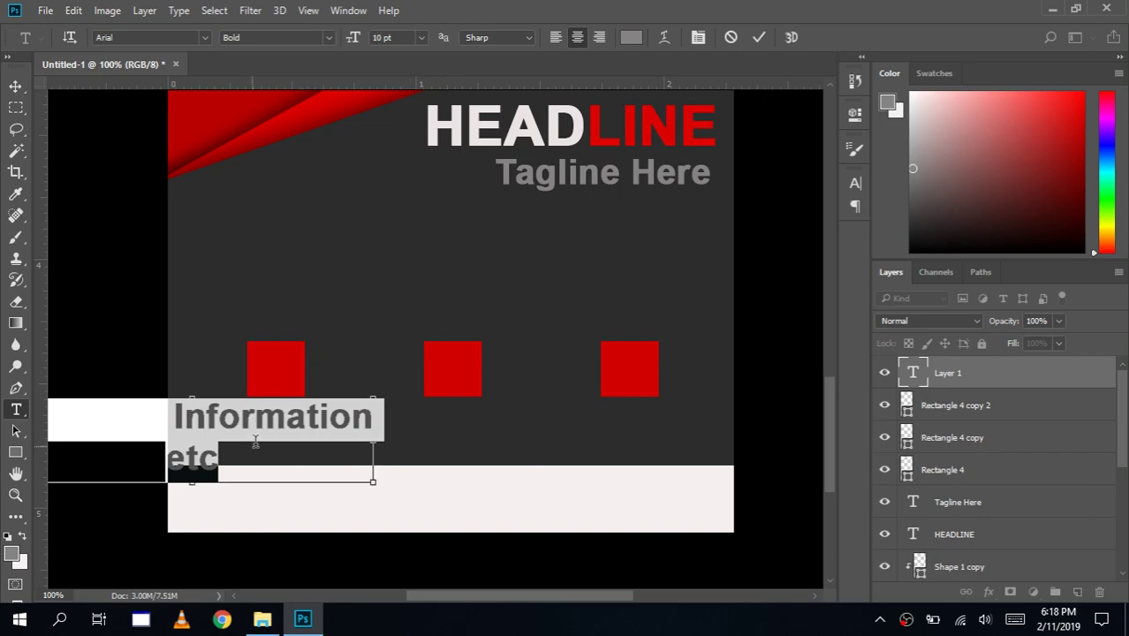
Step: Set the caption to 4 pt and place it under the first red square
left_click_drag(281, 430, 444, 445)
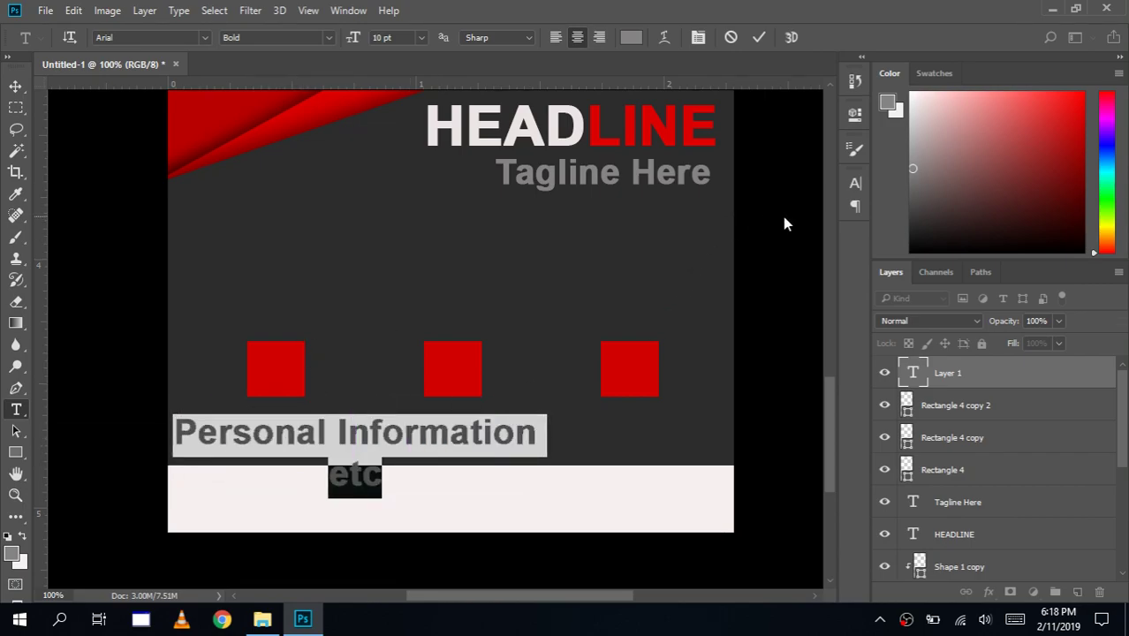
left_click(855, 183)
left_click(705, 228)
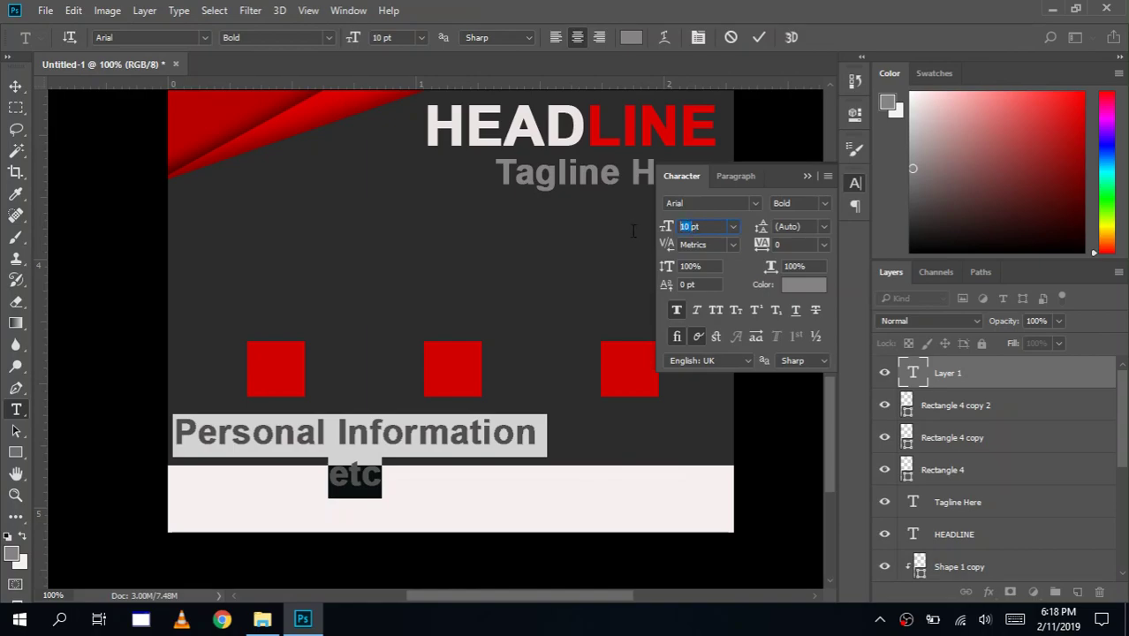
type("4")
key("Return")
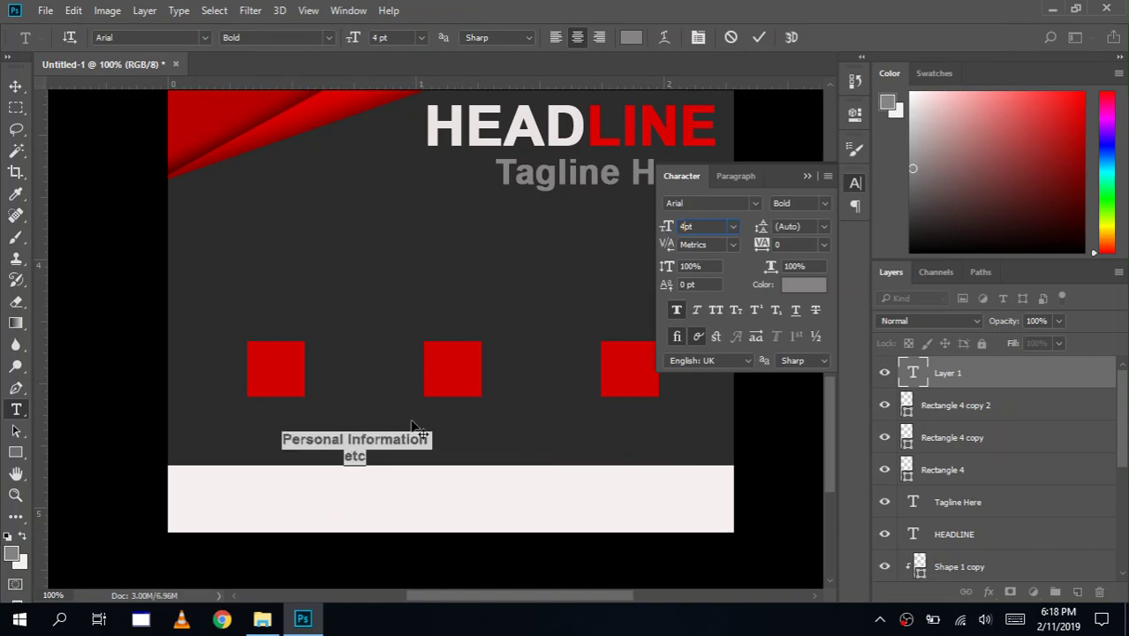
left_click(807, 176)
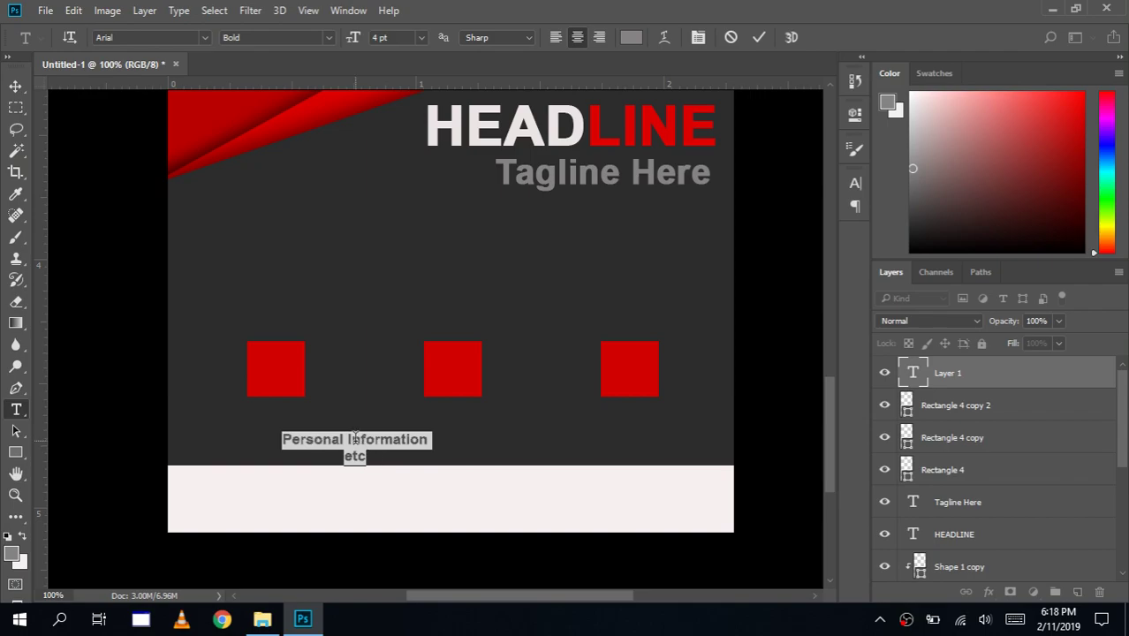
left_click_drag(355, 444, 265, 422)
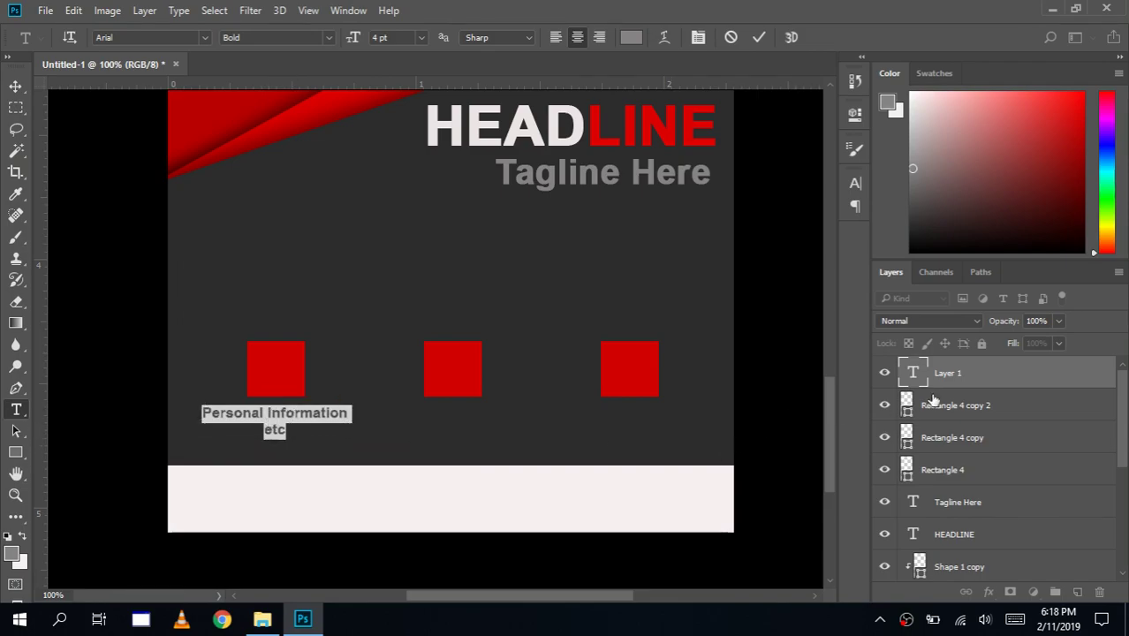
left_click(760, 38)
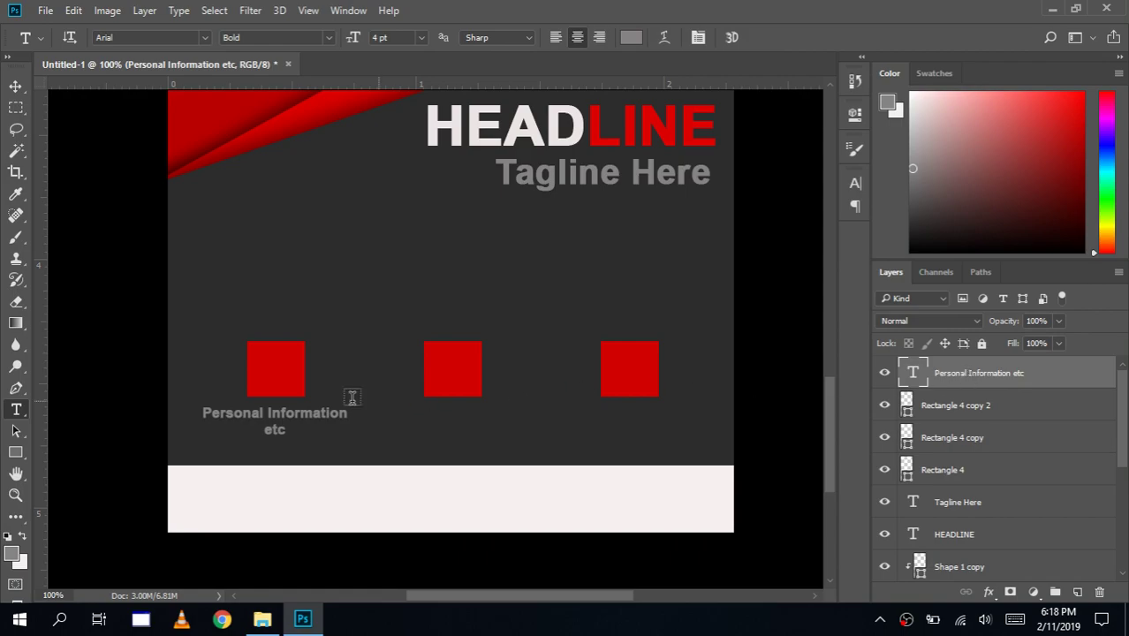
Step: Alt-drag copies of the caption beneath the other two red squares
key("v")
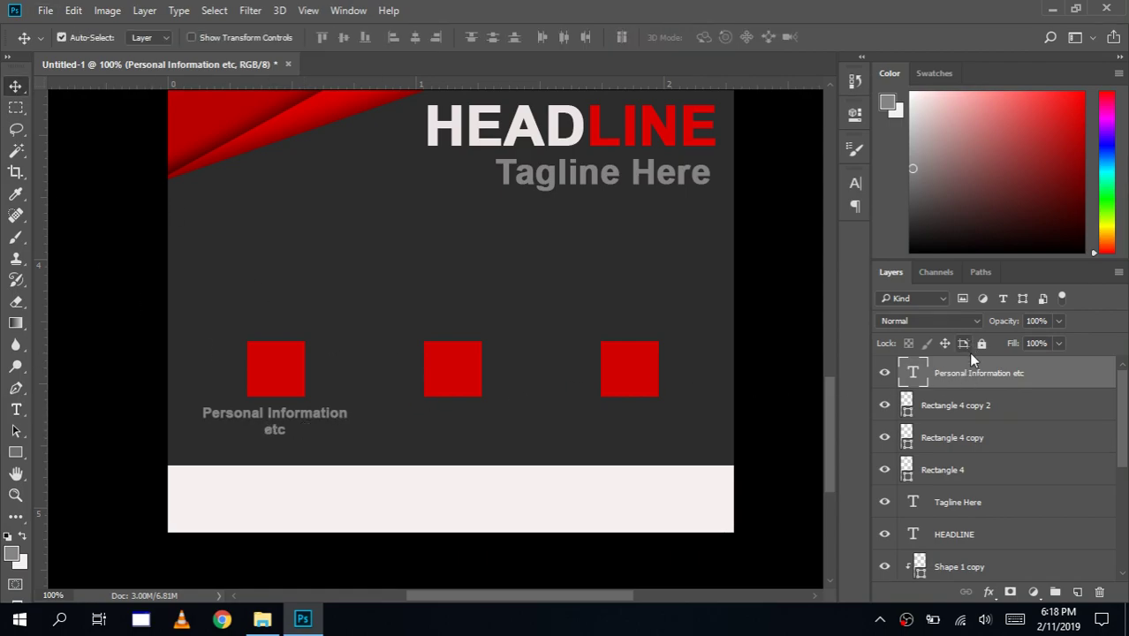
mouse_move(285, 429)
left_mouse_down()
mouse_move(272, 426)
mouse_move(629, 428)
left_mouse_up()
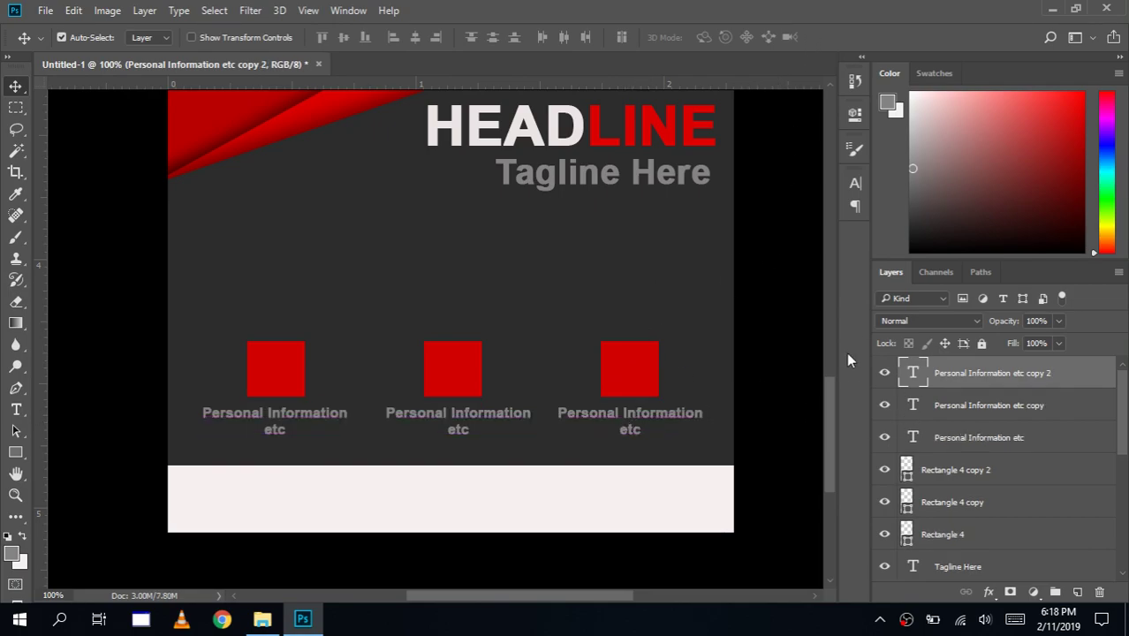
left_click_drag(828, 412, 829, 393)
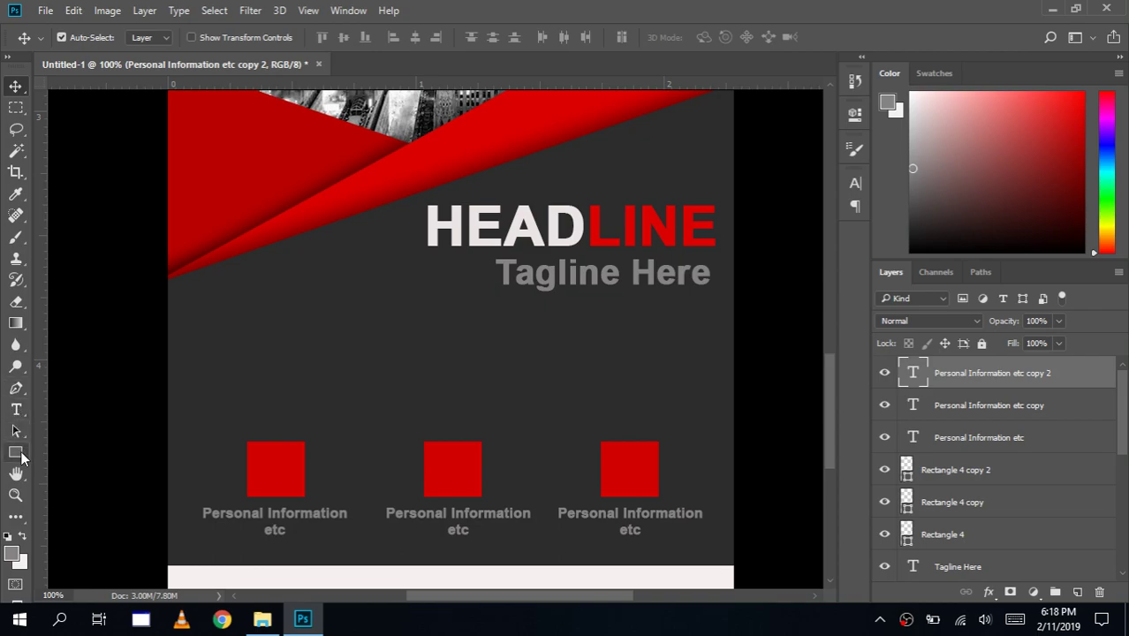
Step: Fill a text box between tagline and squares with white, left-aligned Lorem Ipsum
left_click(16, 409)
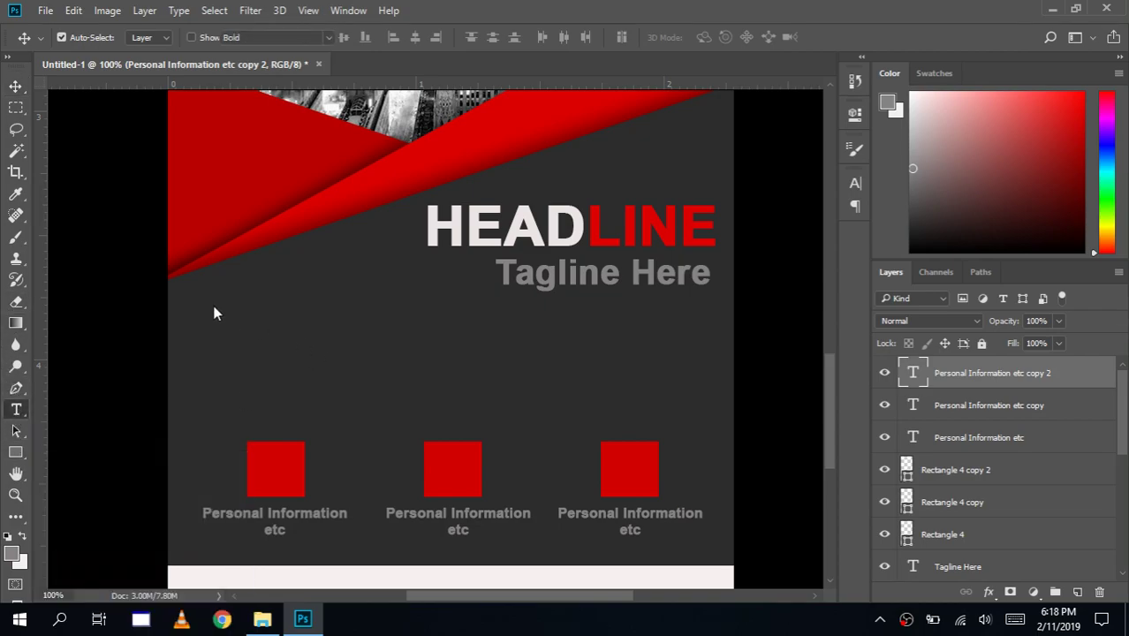
left_click_drag(197, 316, 707, 423)
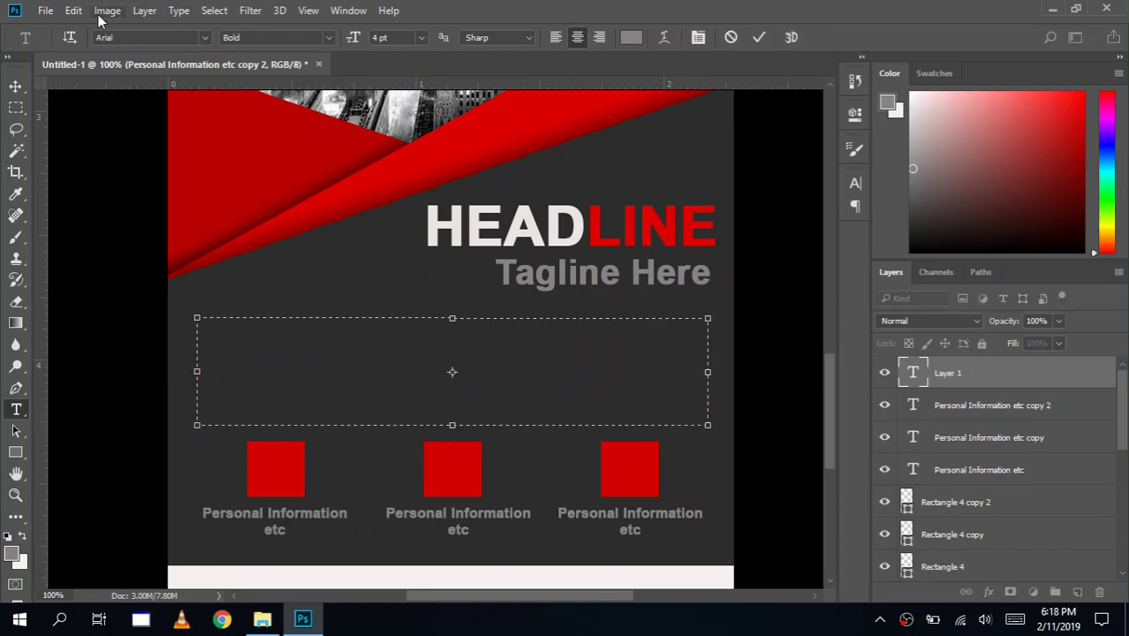
left_click(180, 10)
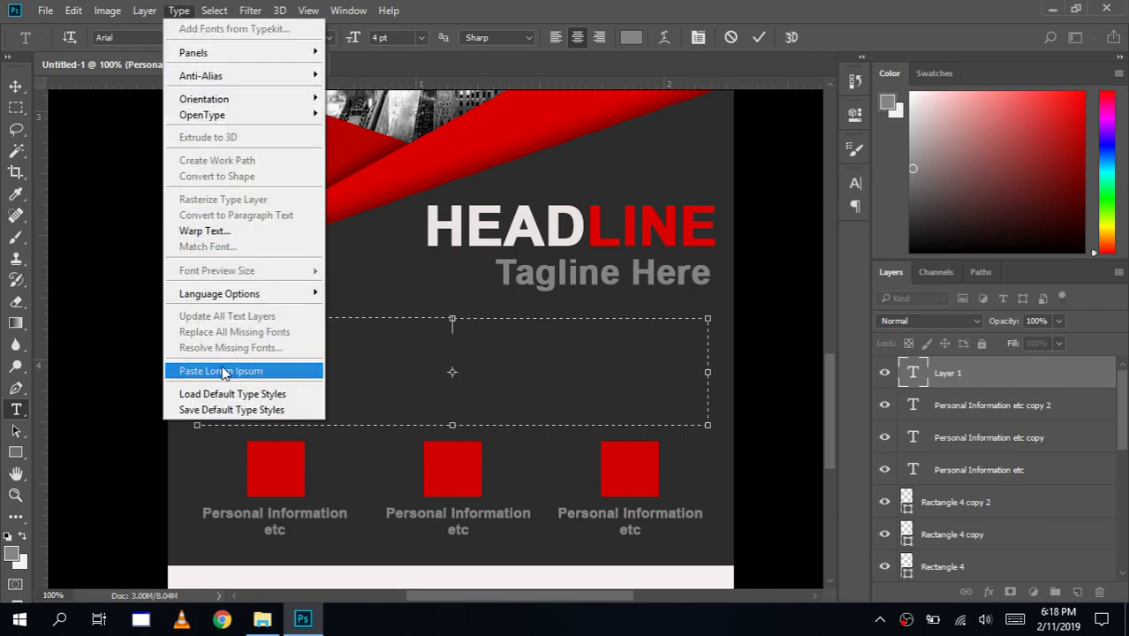
left_click(222, 371)
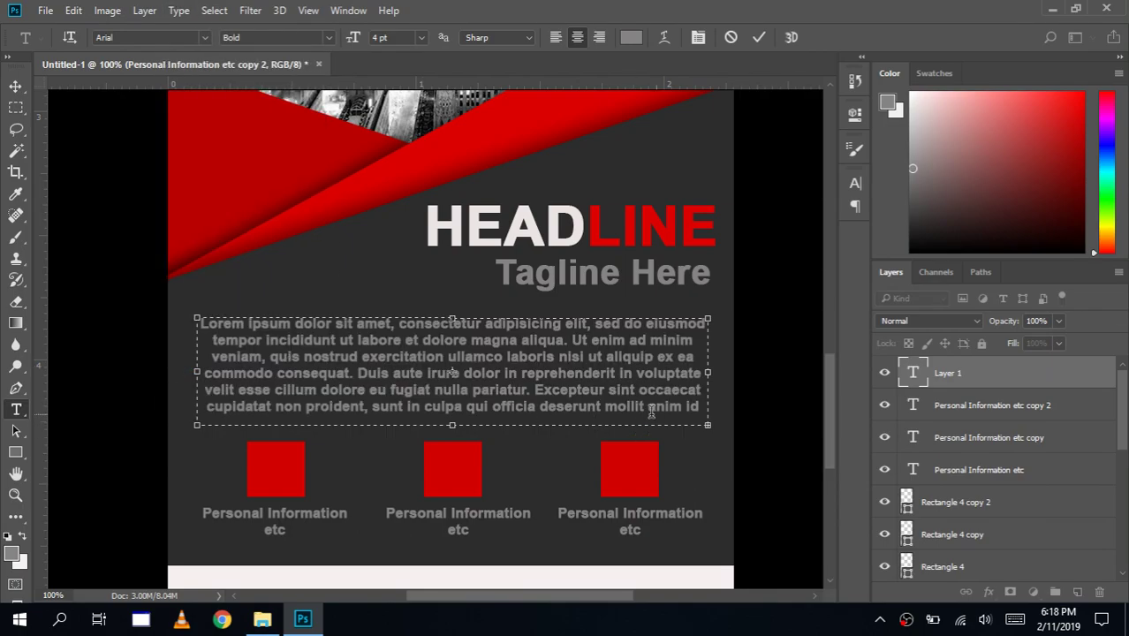
key("ctrl+a")
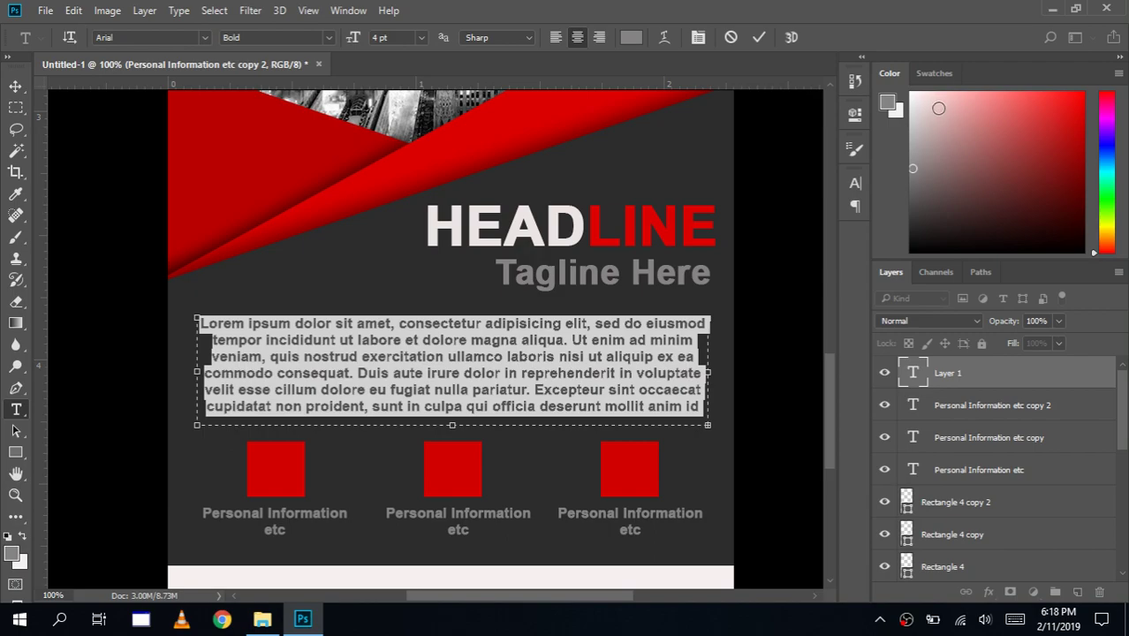
left_click_drag(913, 168, 914, 102)
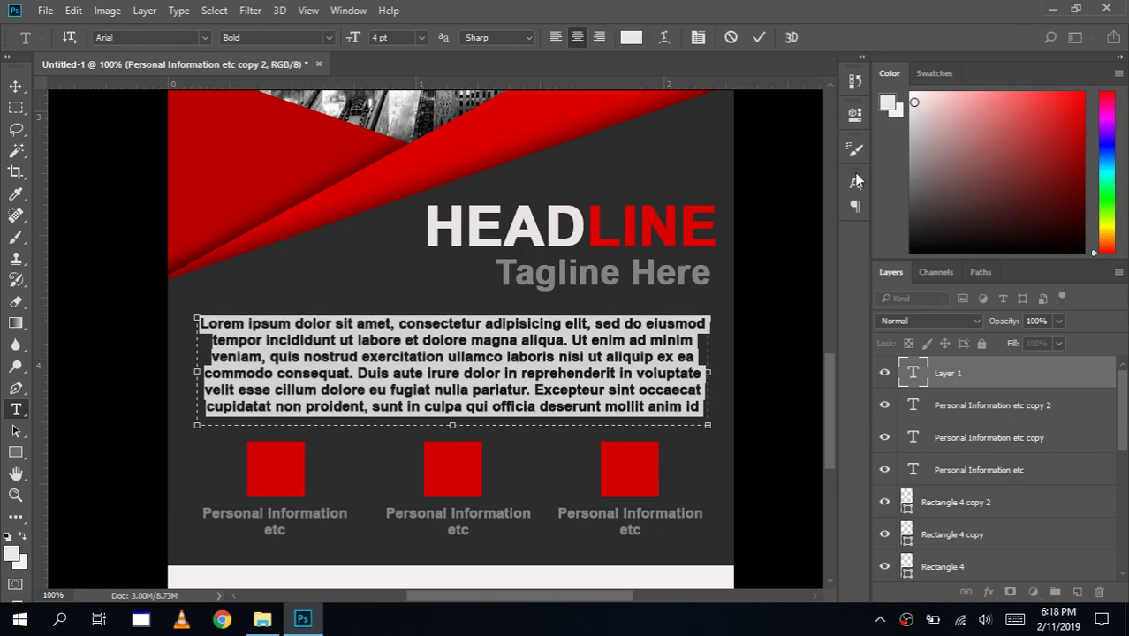
left_click(557, 37)
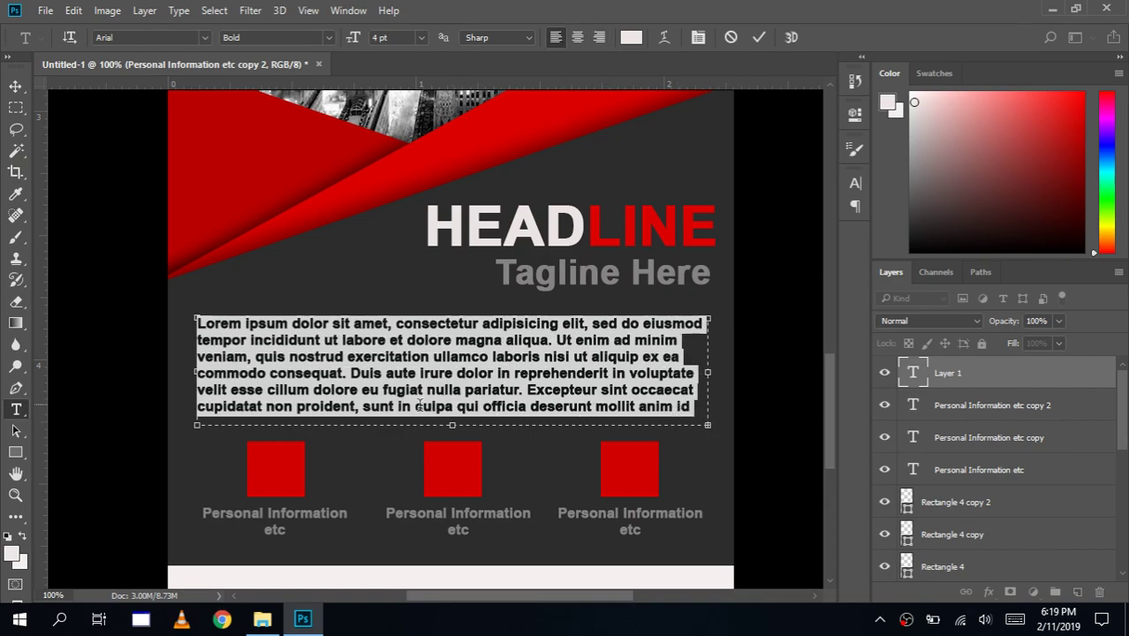
Step: Trim the paragraph to end at 'cupidatat non proident.' and commit it
left_click(361, 411)
left_click_drag(564, 415, 675, 416)
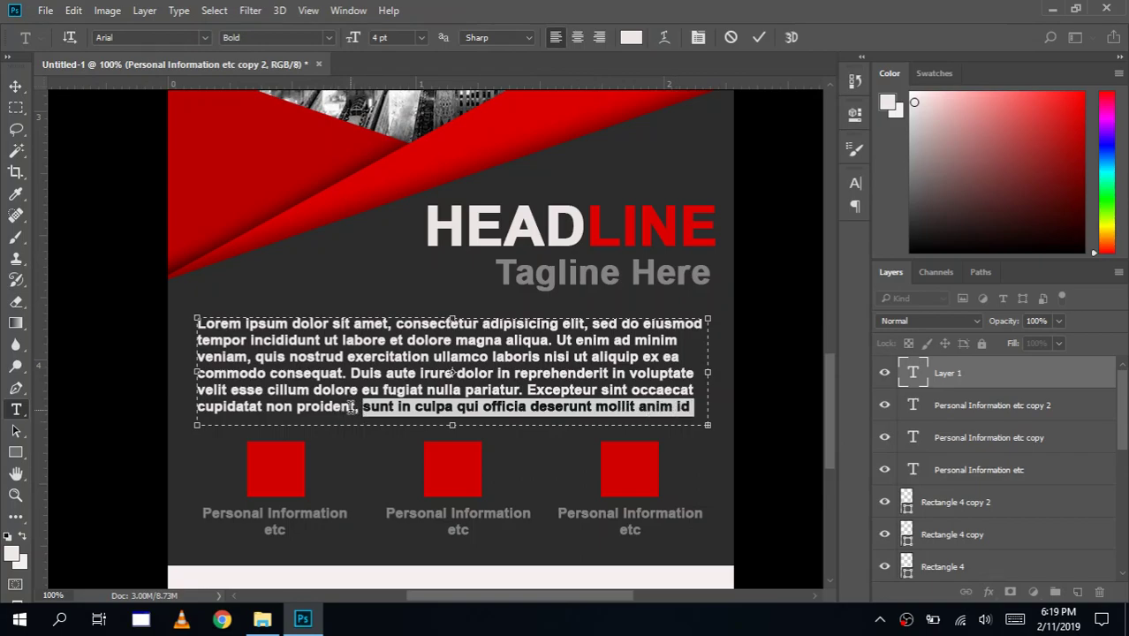
key("BackSpace")
key("shift+End")
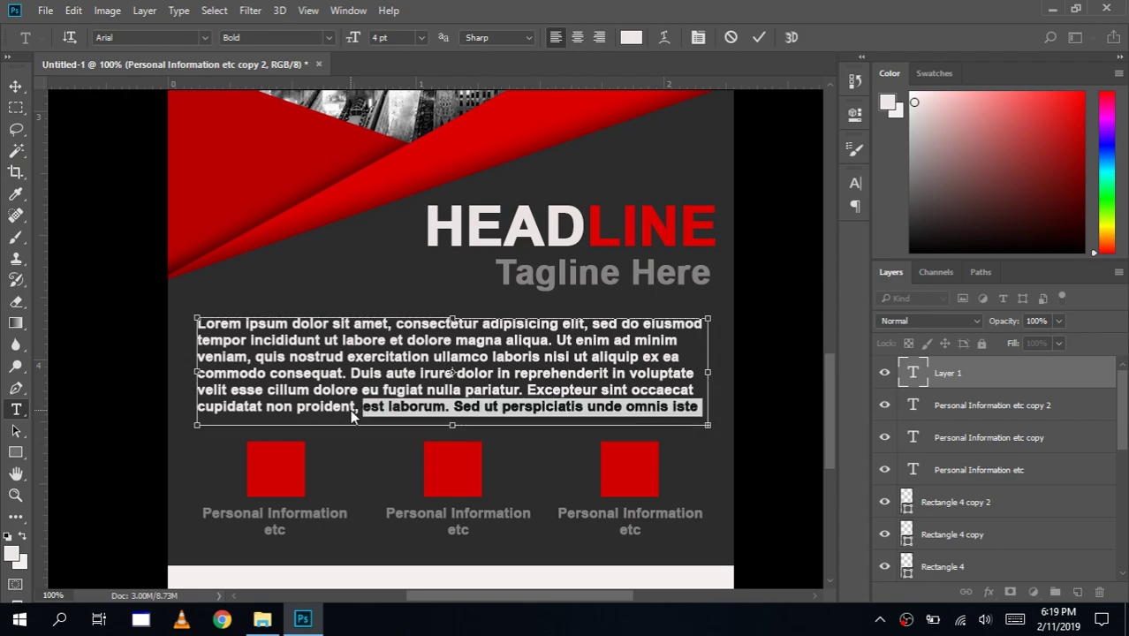
key("BackSpace")
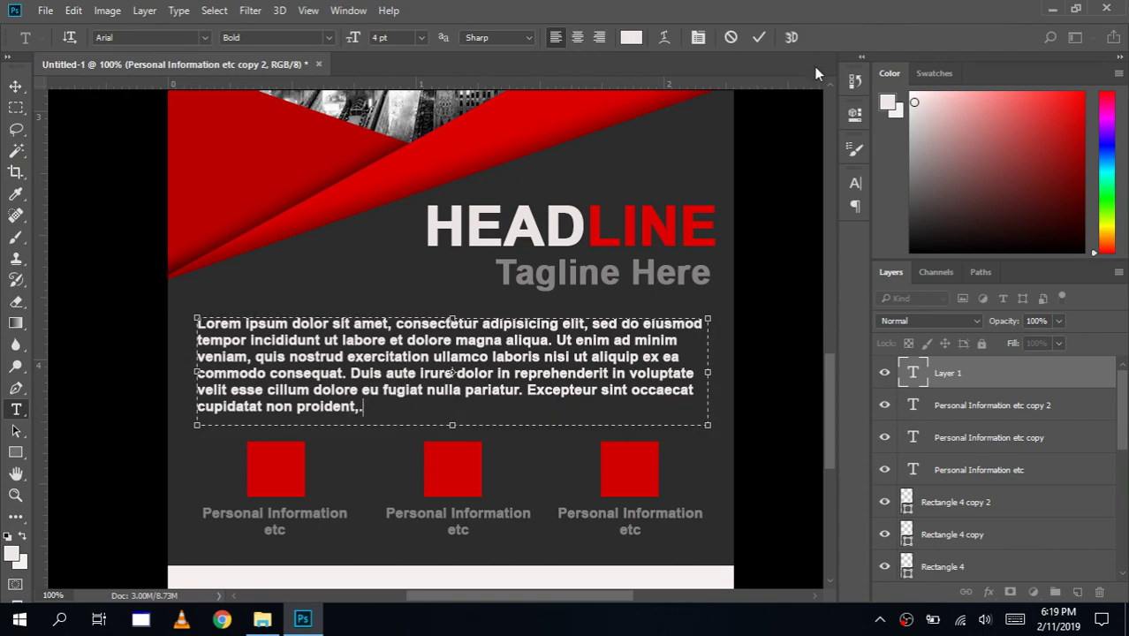
key("BackSpace")
type(".")
left_click(758, 37)
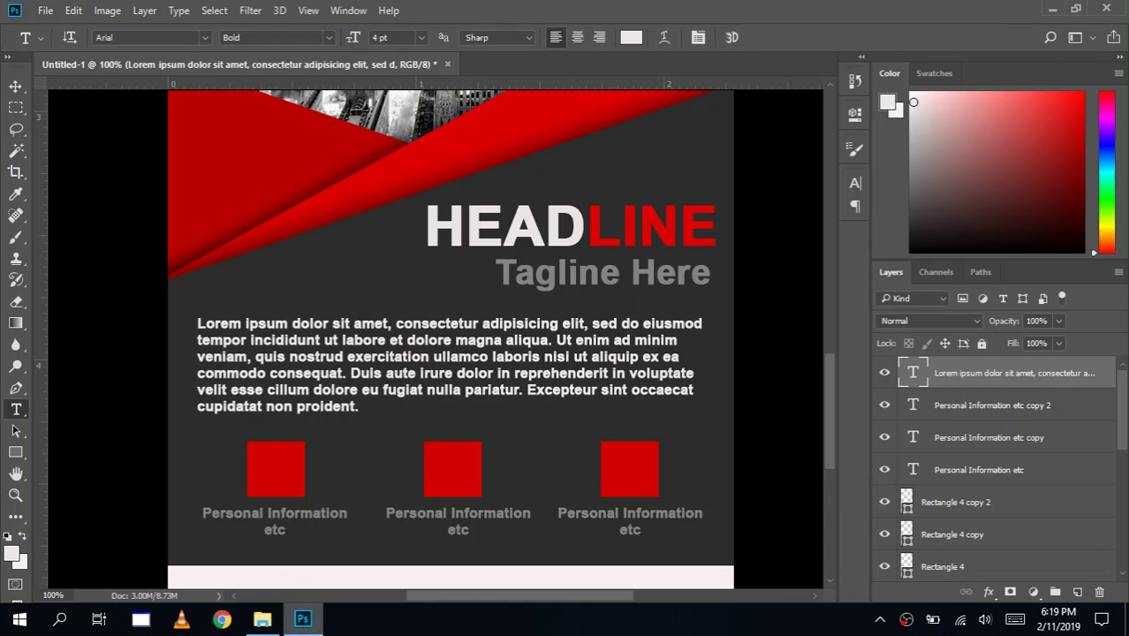
Step: Browse from Pics to Icons > Home and drag the 69524 house icon into Photoshop
left_click(300, 622)
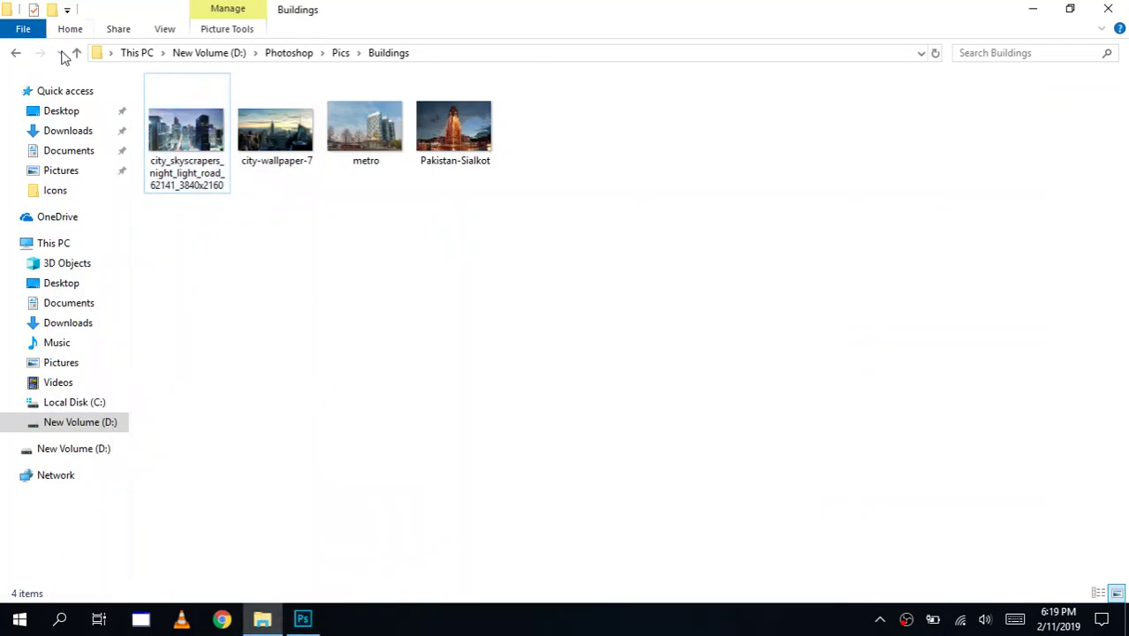
key("alt+Up")
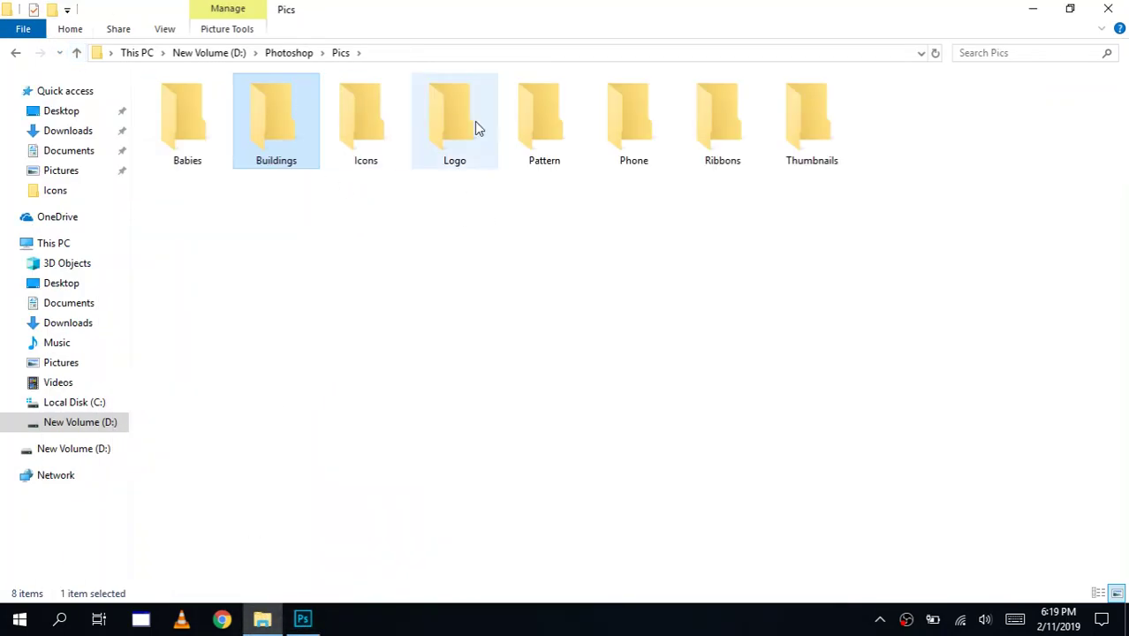
double_click(351, 124)
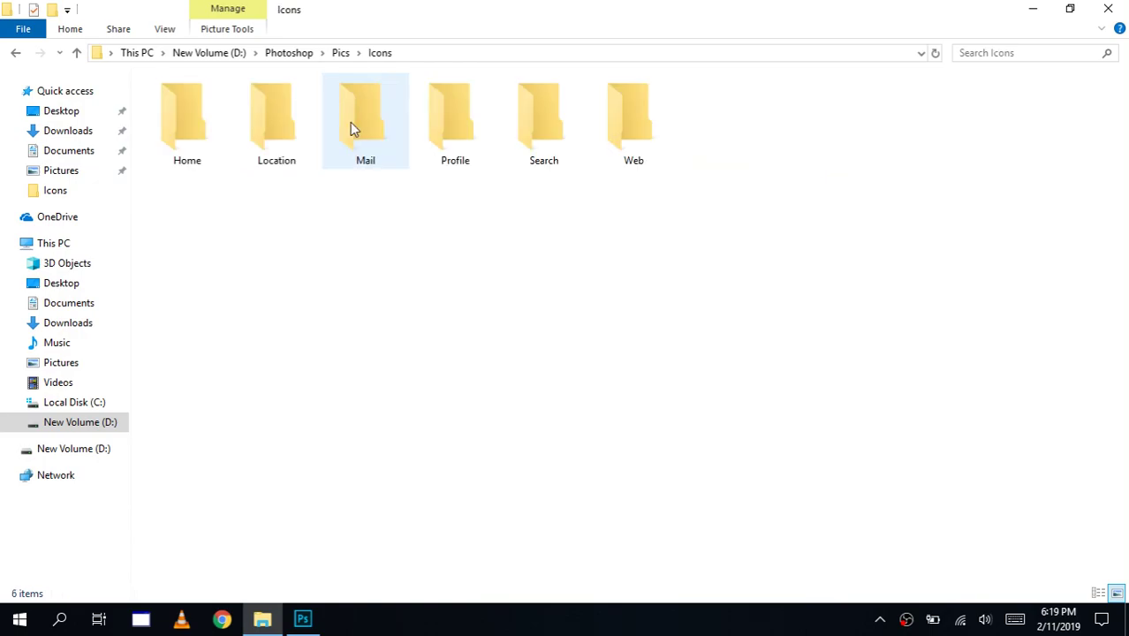
double_click(188, 136)
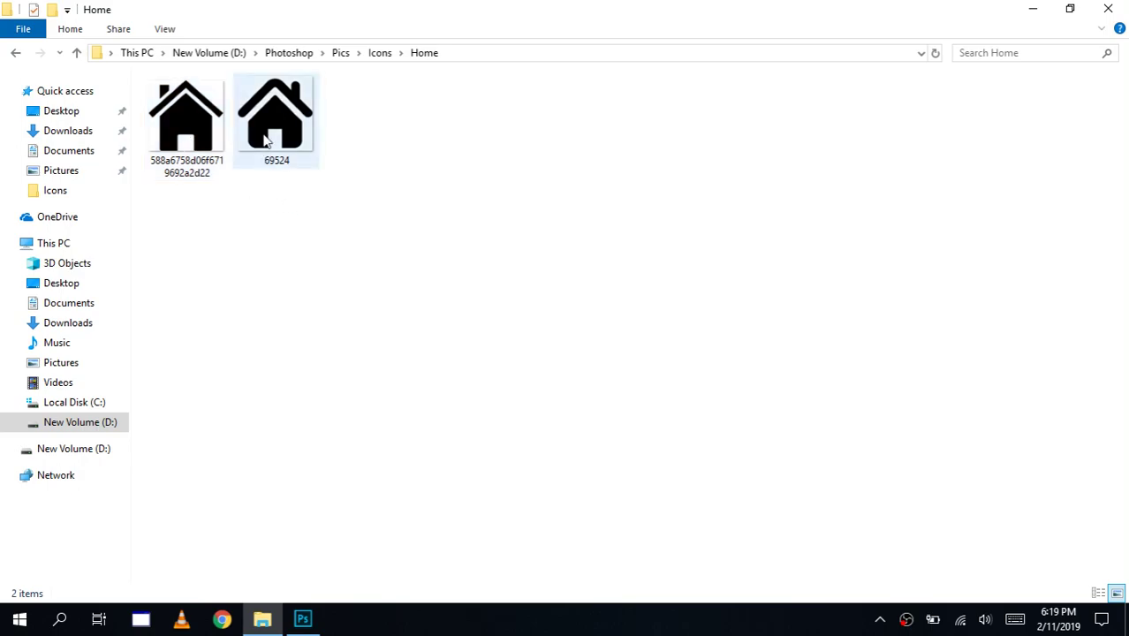
mouse_move(269, 140)
left_mouse_down()
mouse_move(314, 618)
mouse_move(286, 470)
mouse_move(261, 453)
left_mouse_up()
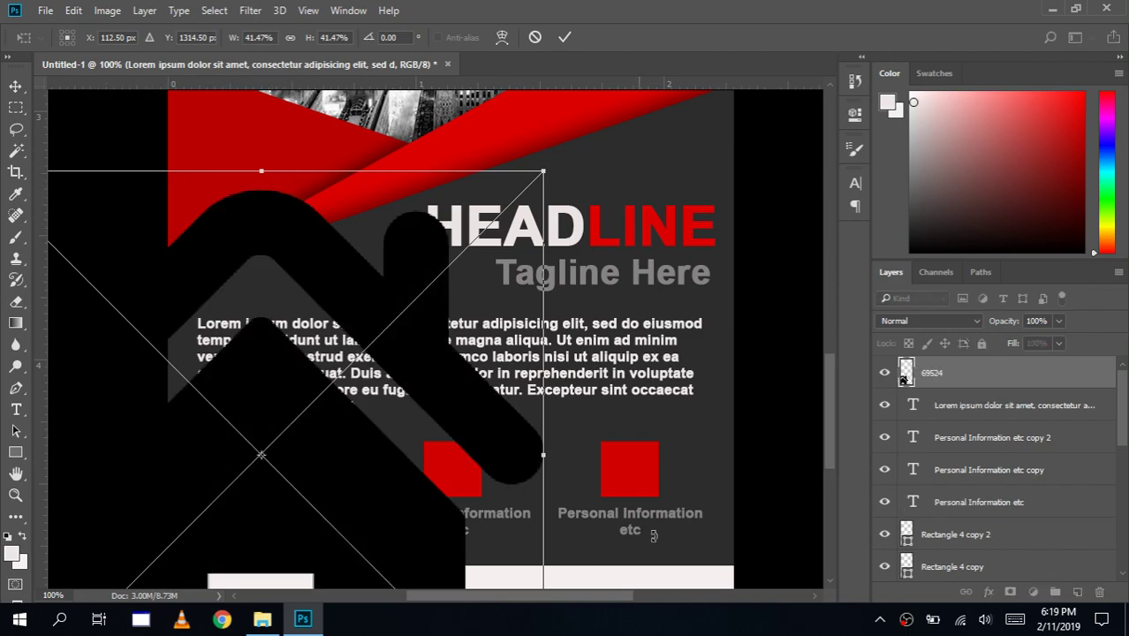
Step: Place the house icon, shrink it to about 3.7%, and centre it on the first red square
left_click(16, 495)
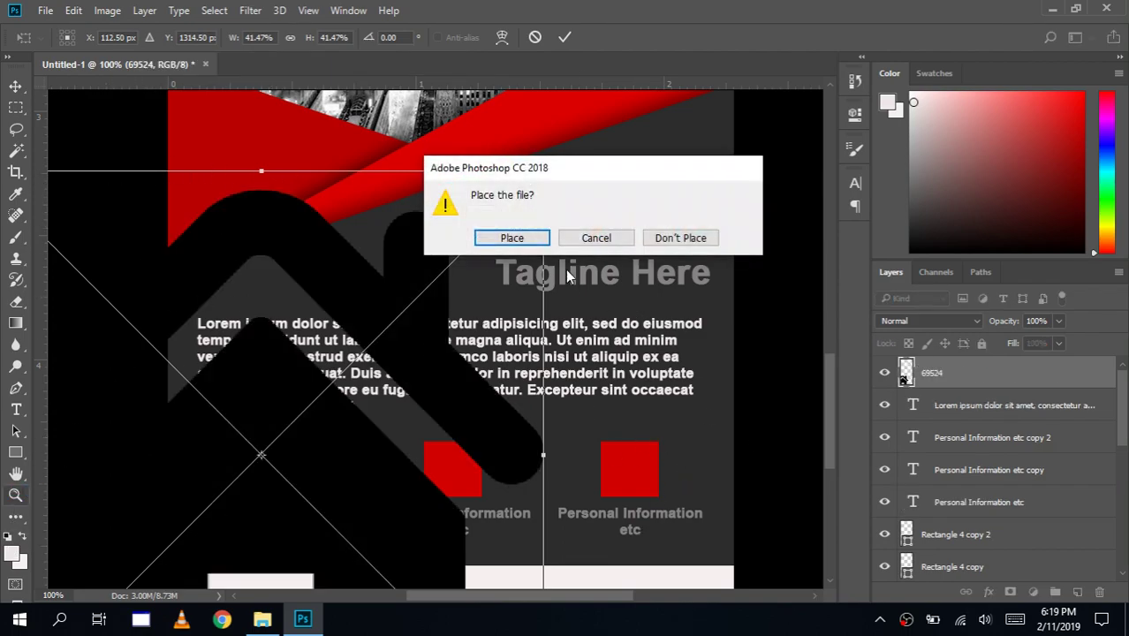
left_click(525, 245)
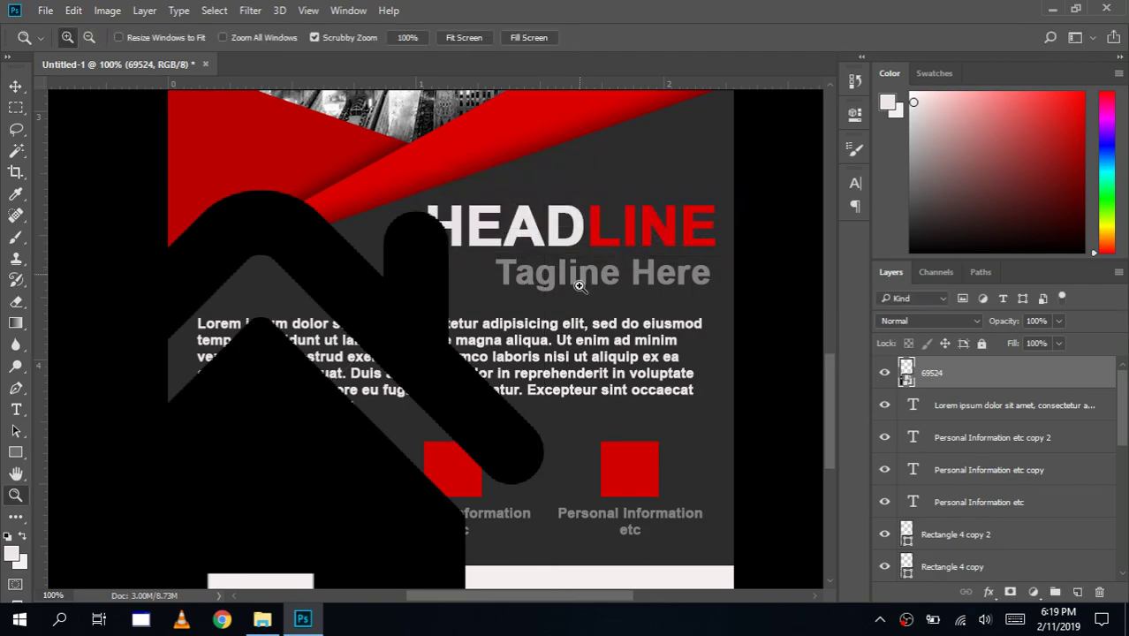
left_click(557, 332, "alt")
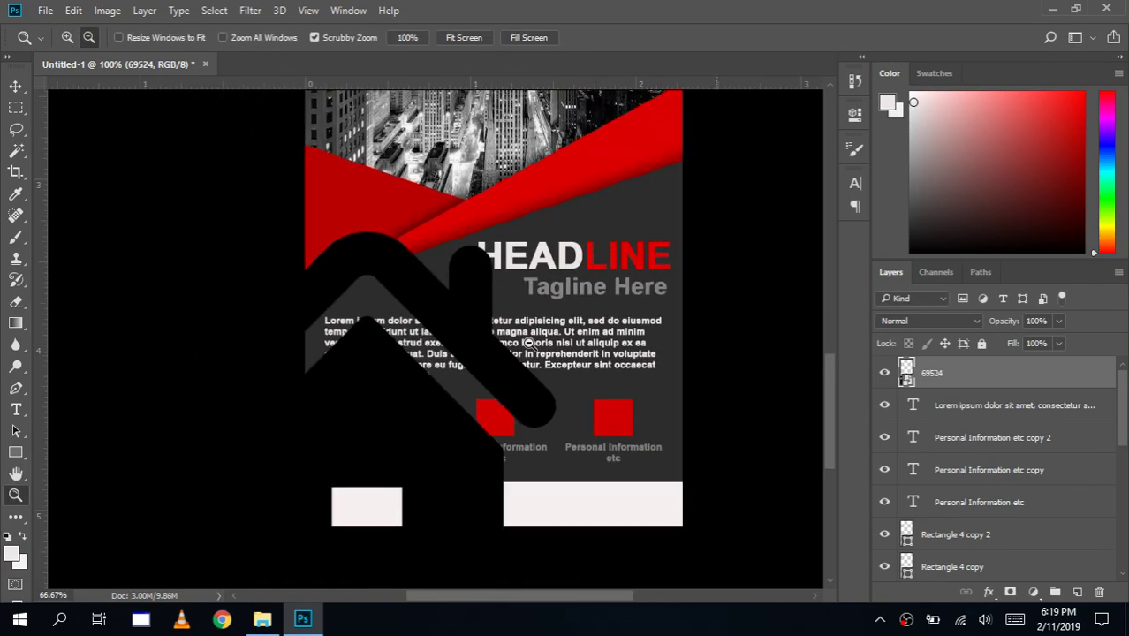
left_click(490, 358, "alt")
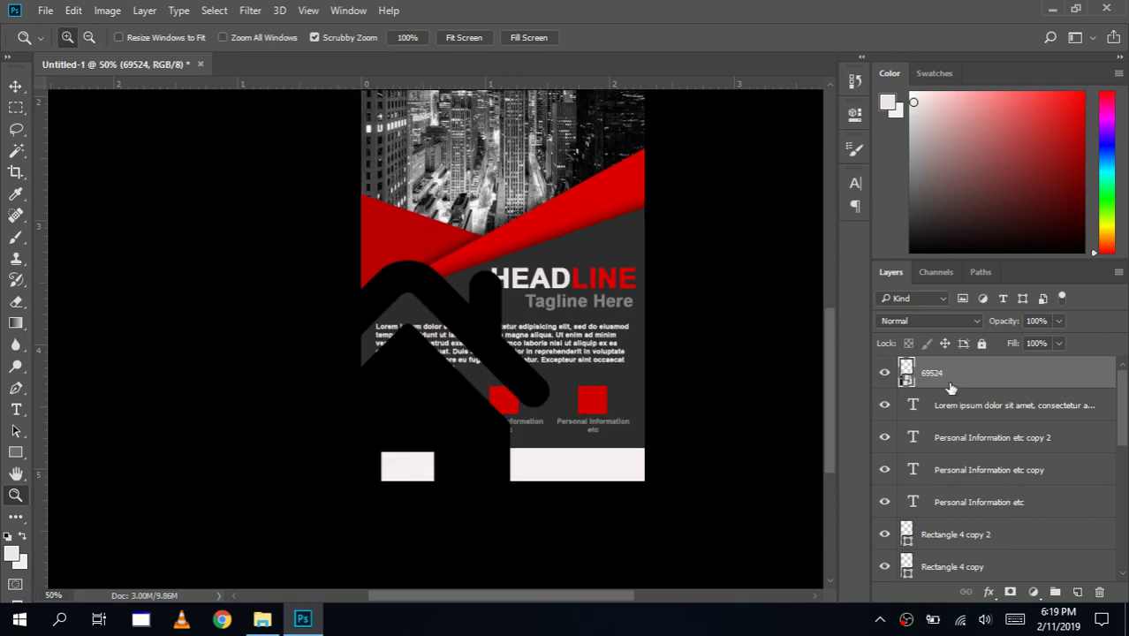
key("ctrl+t")
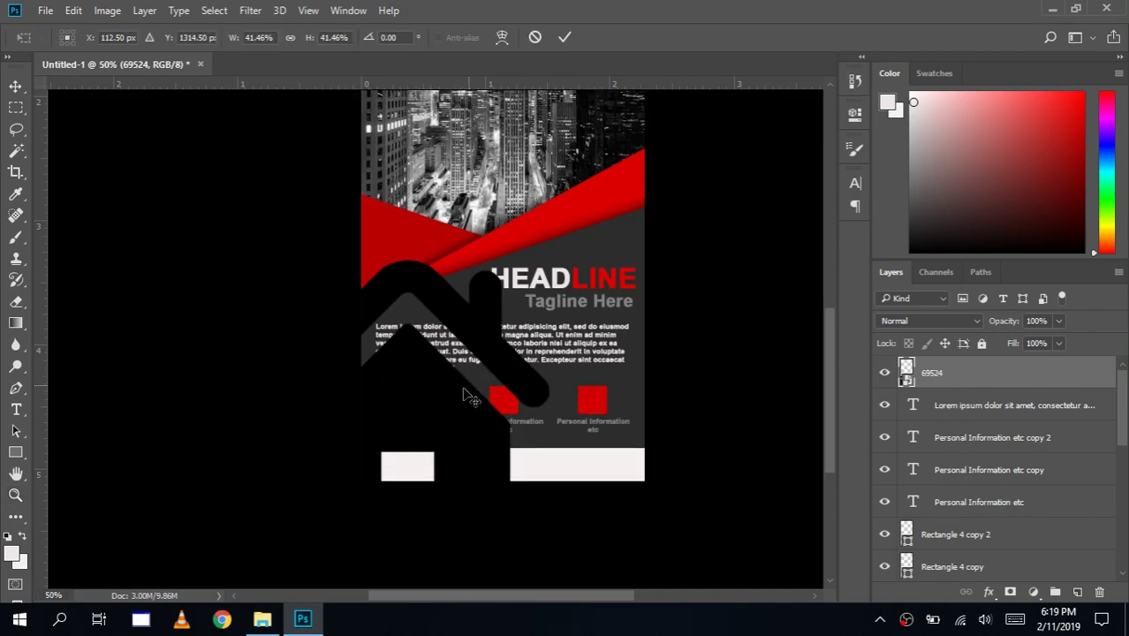
mouse_move(308, 289)
left_mouse_down()
mouse_move(414, 411)
mouse_move(491, 471)
mouse_move(500, 460)
mouse_move(429, 372)
mouse_move(439, 429)
mouse_move(421, 409)
left_mouse_up()
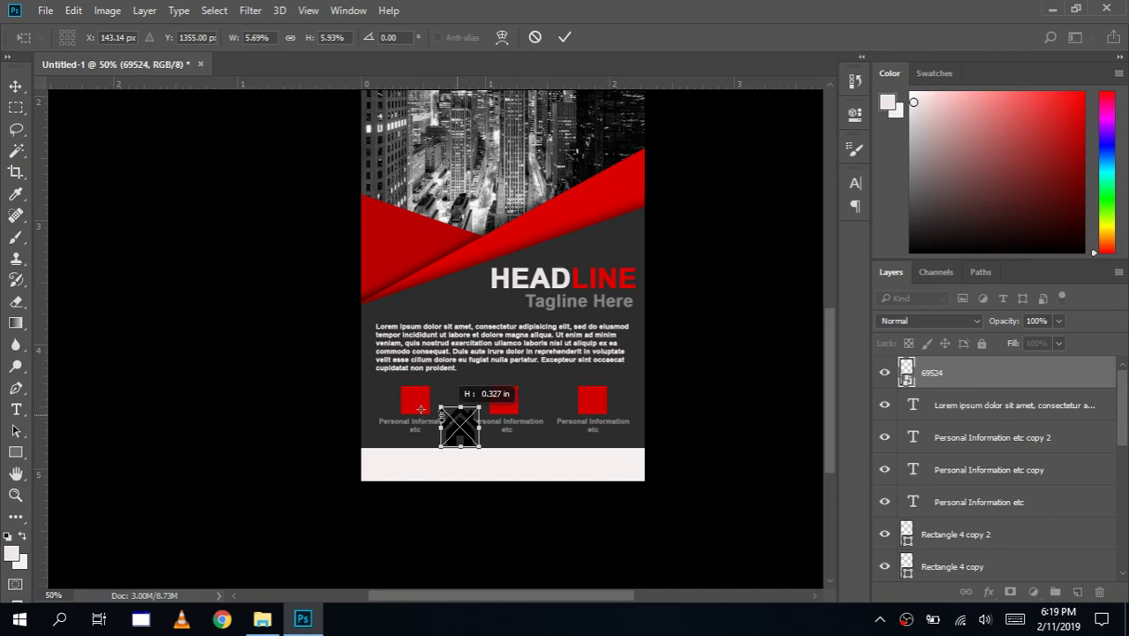
mouse_move(461, 427)
left_mouse_down()
mouse_move(417, 408)
mouse_move(411, 392)
left_mouse_up()
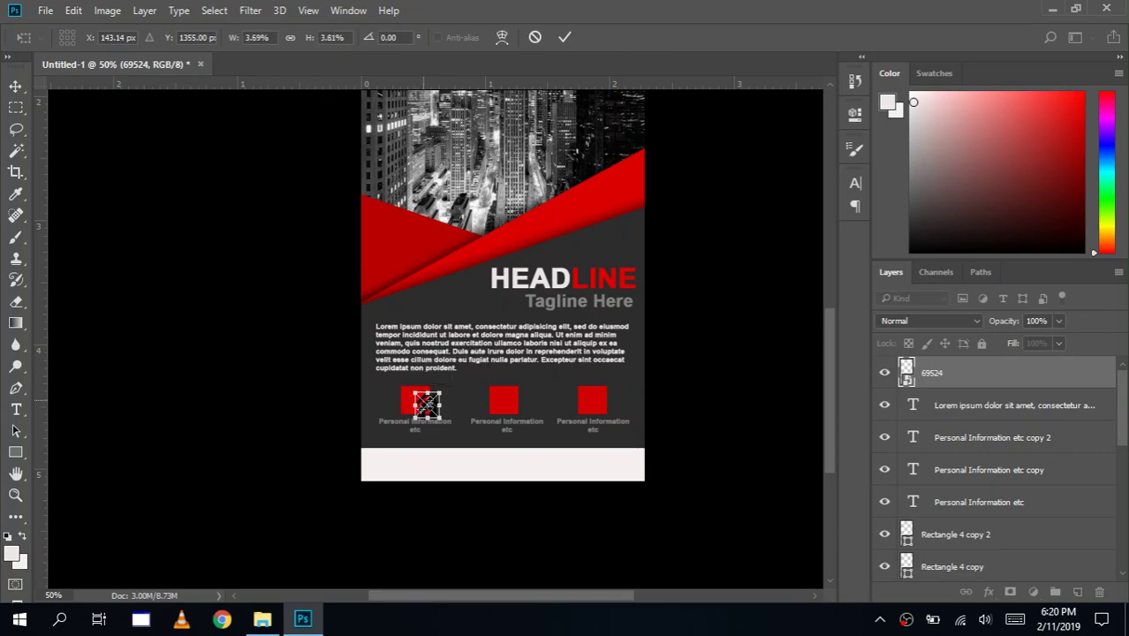
left_click(565, 37)
left_click_drag(427, 404, 420, 405)
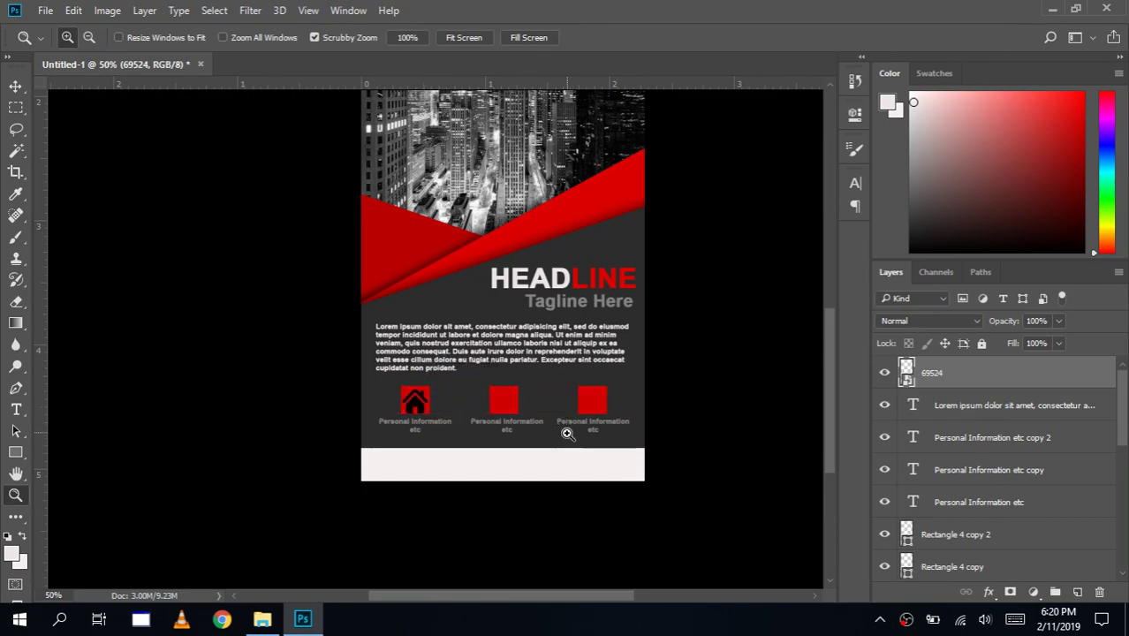
left_click(14, 84)
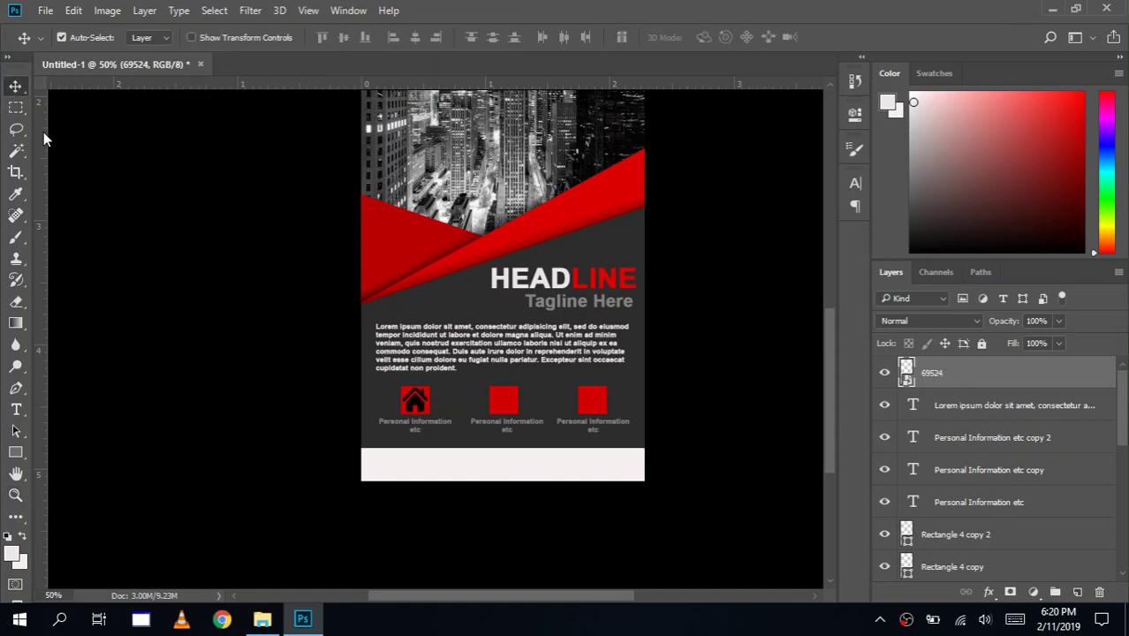
left_click(263, 618)
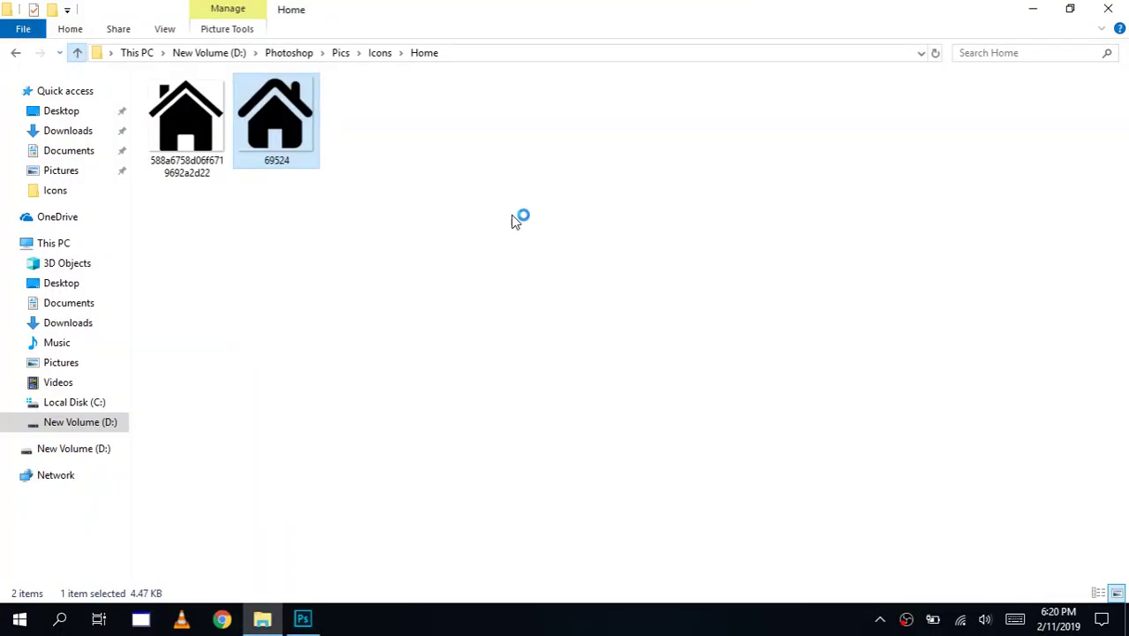
Step: Drag person_icon-icons.com_50075 from Icons > Profile onto the Photoshop flyer
key("alt+Up")
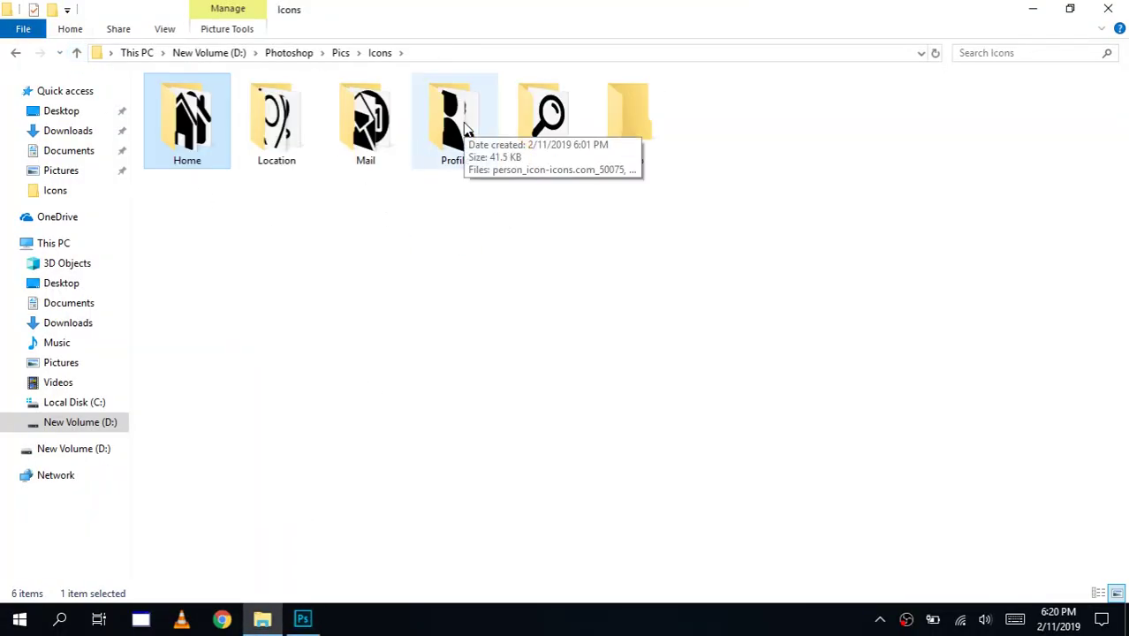
double_click(460, 128)
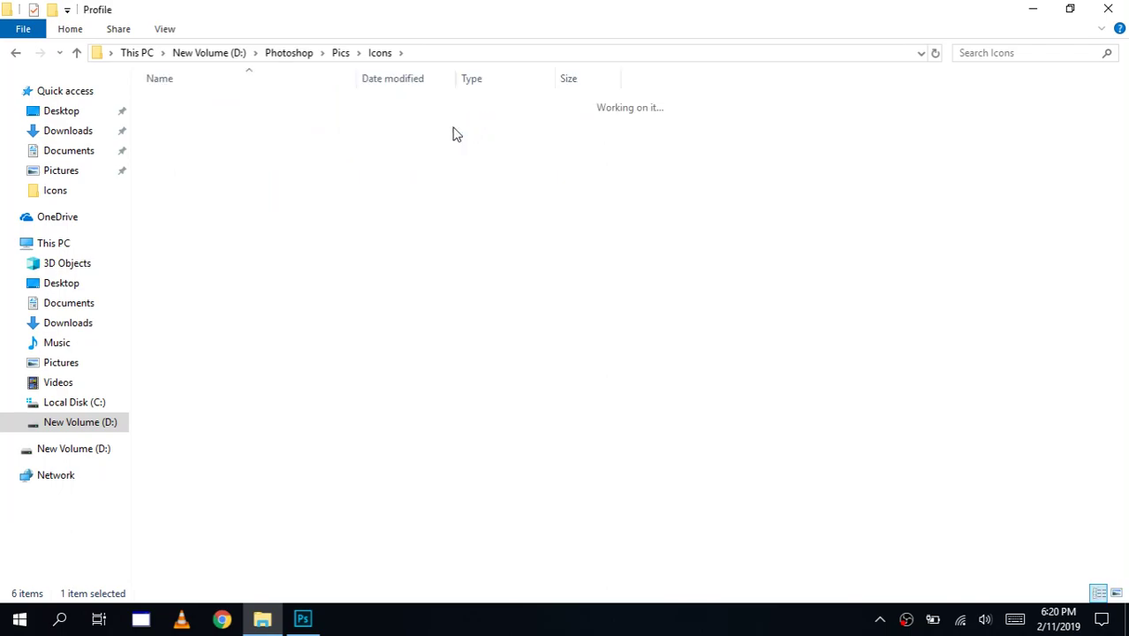
left_click_drag(212, 150, 303, 626)
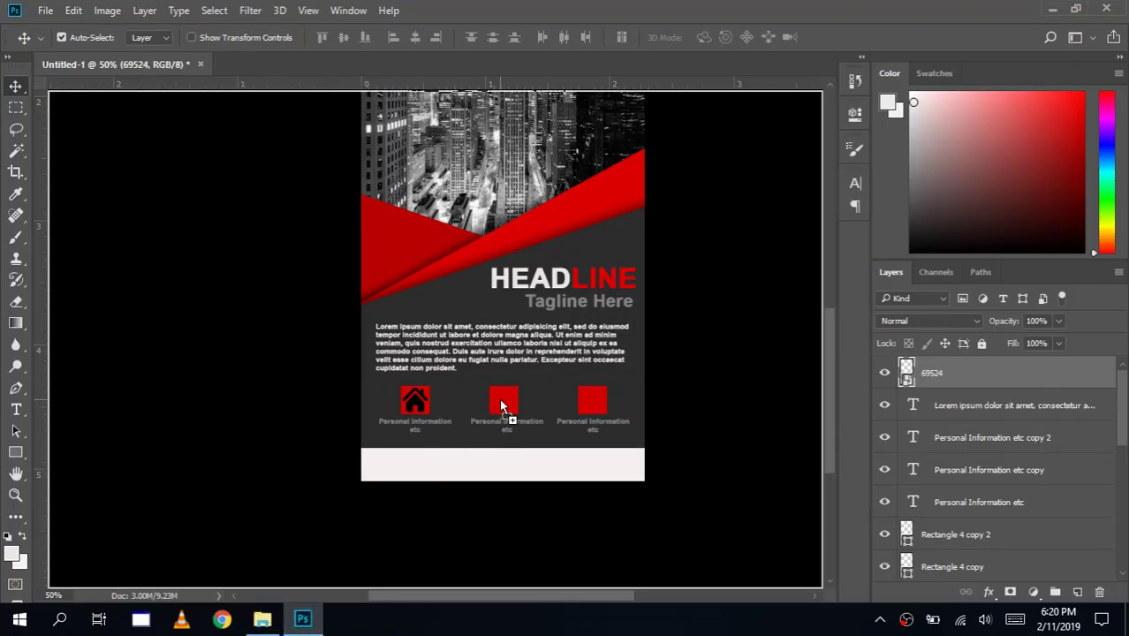
left_click_drag(303, 625, 501, 406)
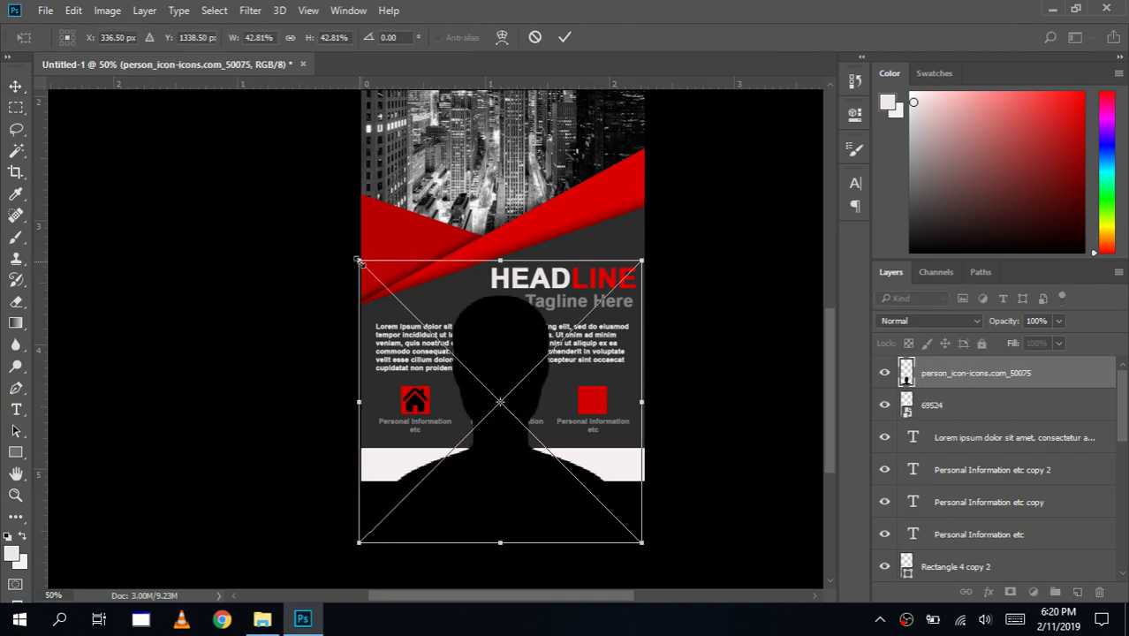
Step: Shrink the person icon to about 4.8% on the middle square, then drag in 67-512 from Search
mouse_move(358, 261)
left_mouse_down()
mouse_move(579, 469)
mouse_move(491, 392)
mouse_move(518, 420)
mouse_move(504, 402)
left_mouse_up()
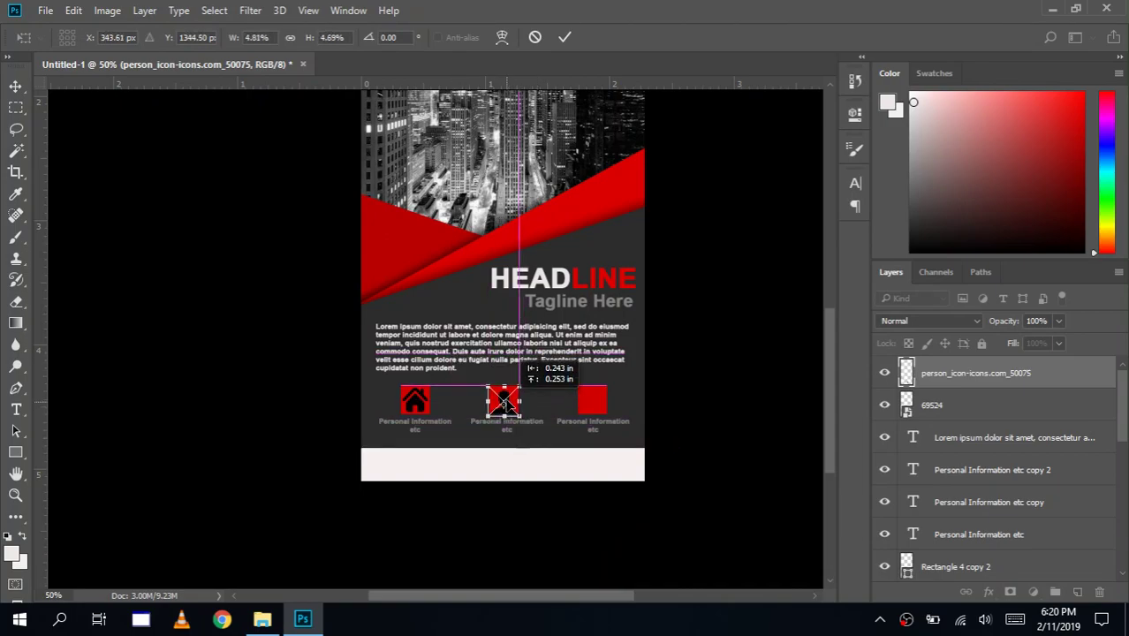
left_click(565, 37)
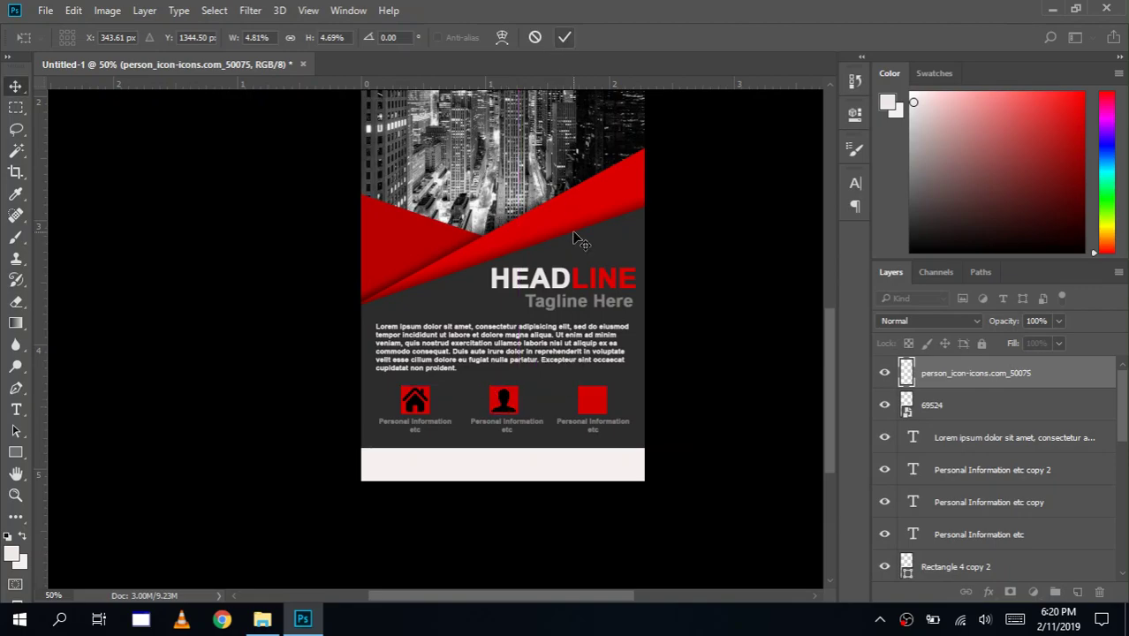
left_click(274, 621)
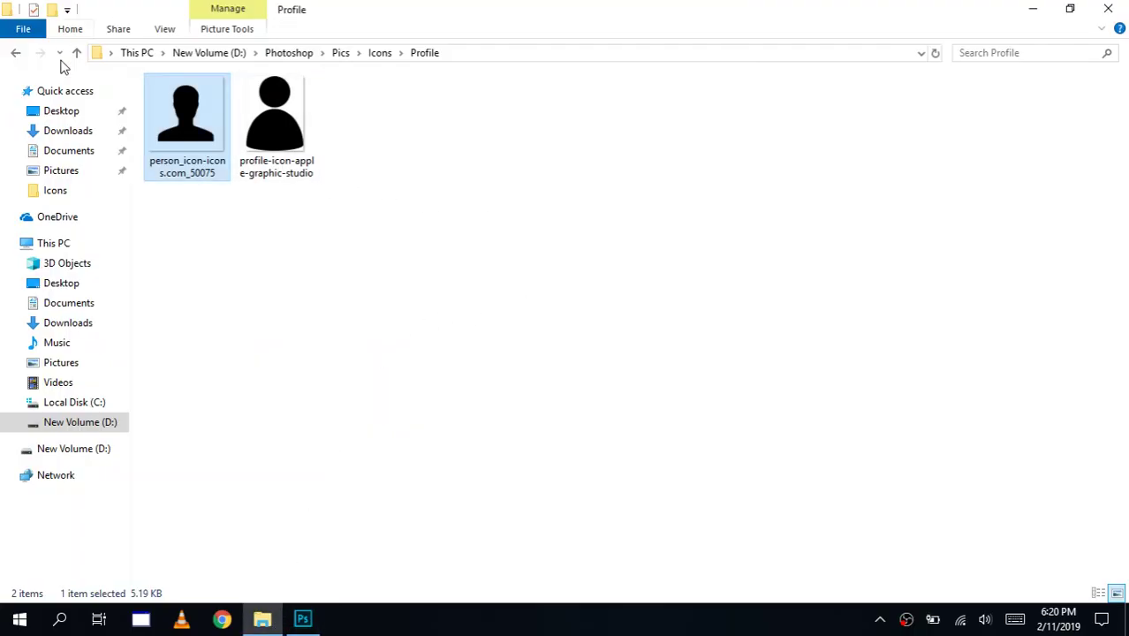
left_click(76, 53)
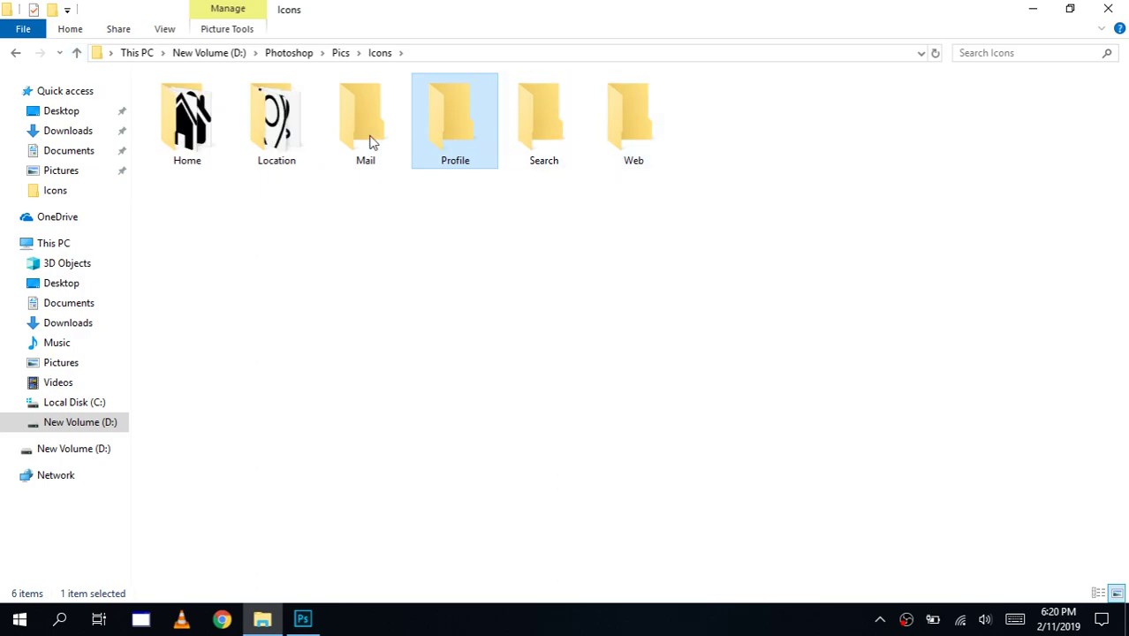
double_click(541, 115)
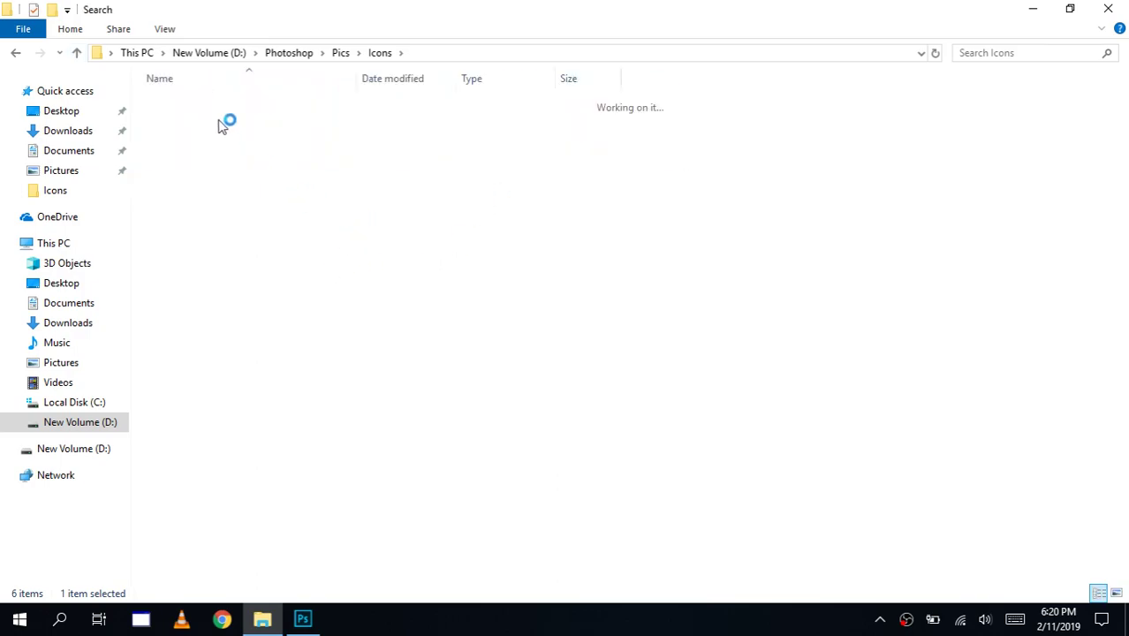
mouse_move(187, 124)
left_mouse_down()
mouse_move(490, 314)
mouse_move(469, 309)
left_mouse_up()
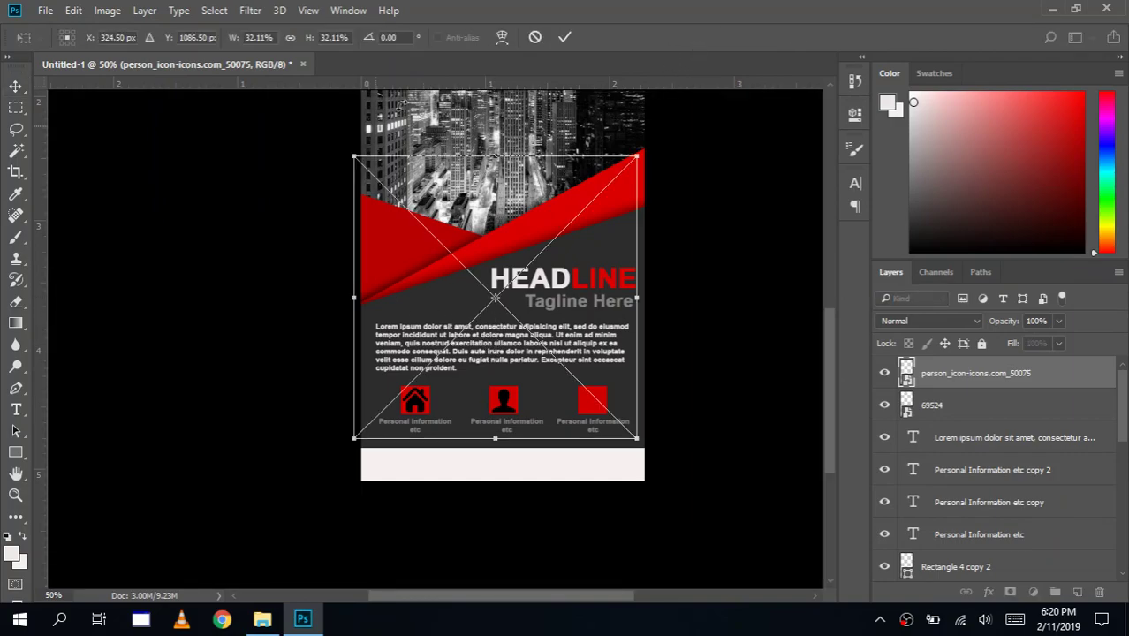
Step: Shrink the placed magnifier icon to about 4% and position it inside the third red square
left_click(566, 37)
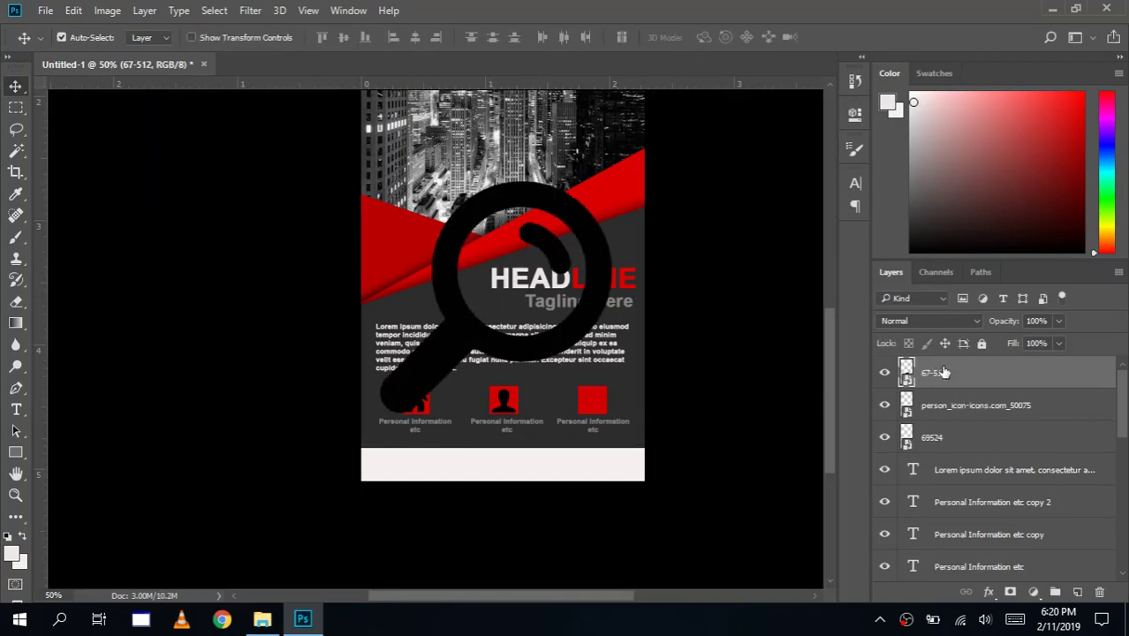
key("ctrl+t")
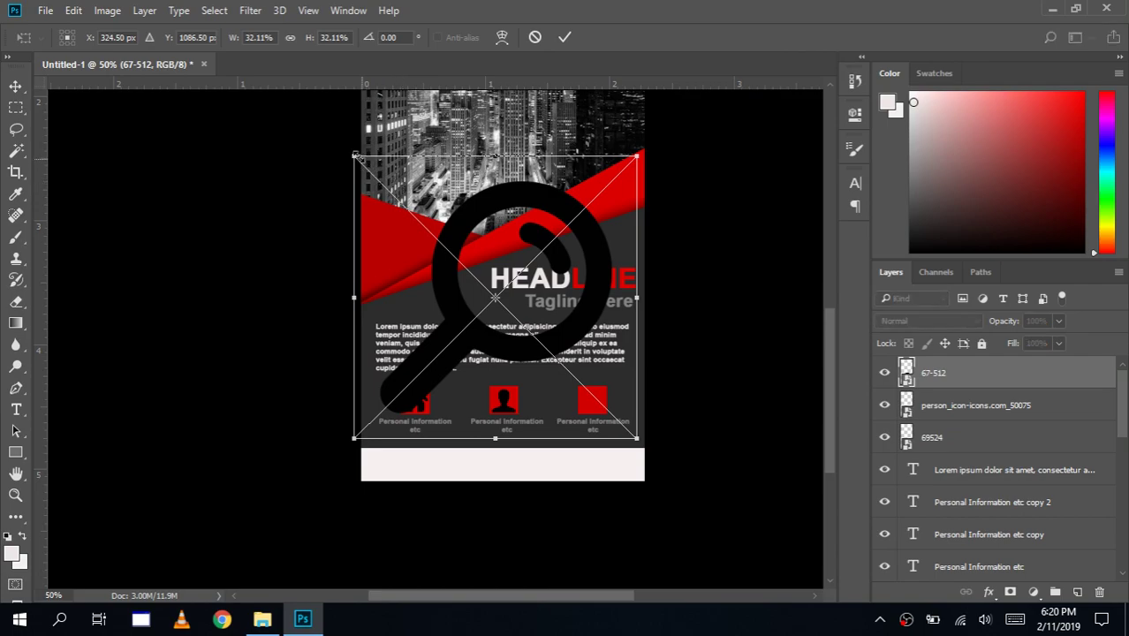
mouse_move(350, 152)
left_mouse_down()
mouse_move(540, 345)
mouse_move(579, 424)
left_mouse_up()
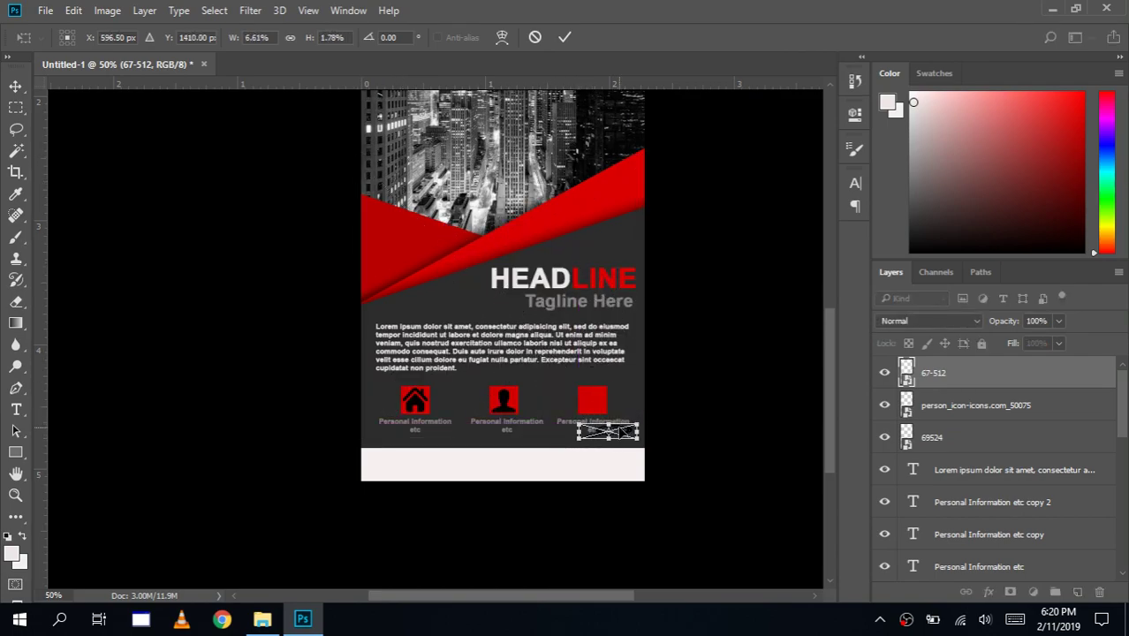
key("ctrl+z")
mouse_move(369, 172)
left_mouse_down()
mouse_move(613, 412)
mouse_move(599, 403)
left_mouse_up()
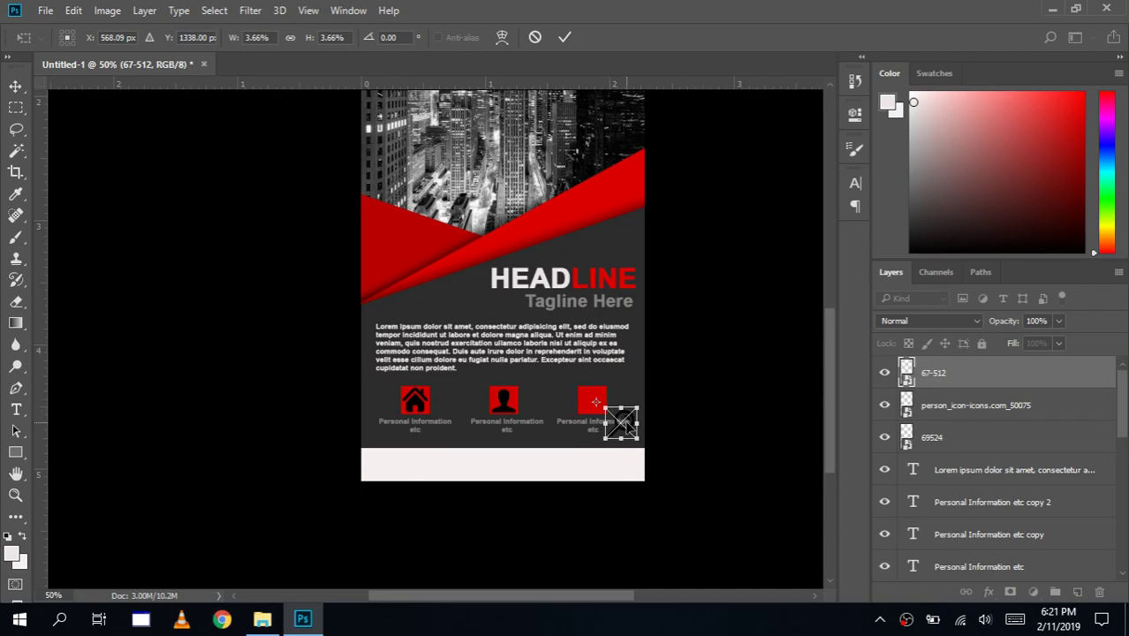
left_click_drag(599, 403, 580, 389)
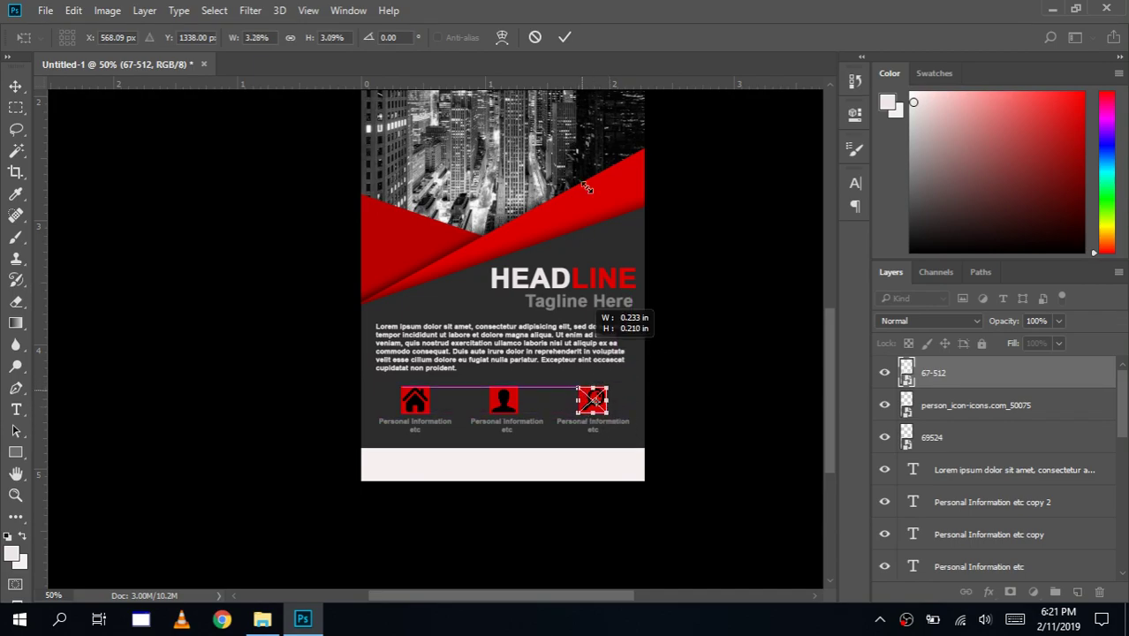
left_click(564, 38)
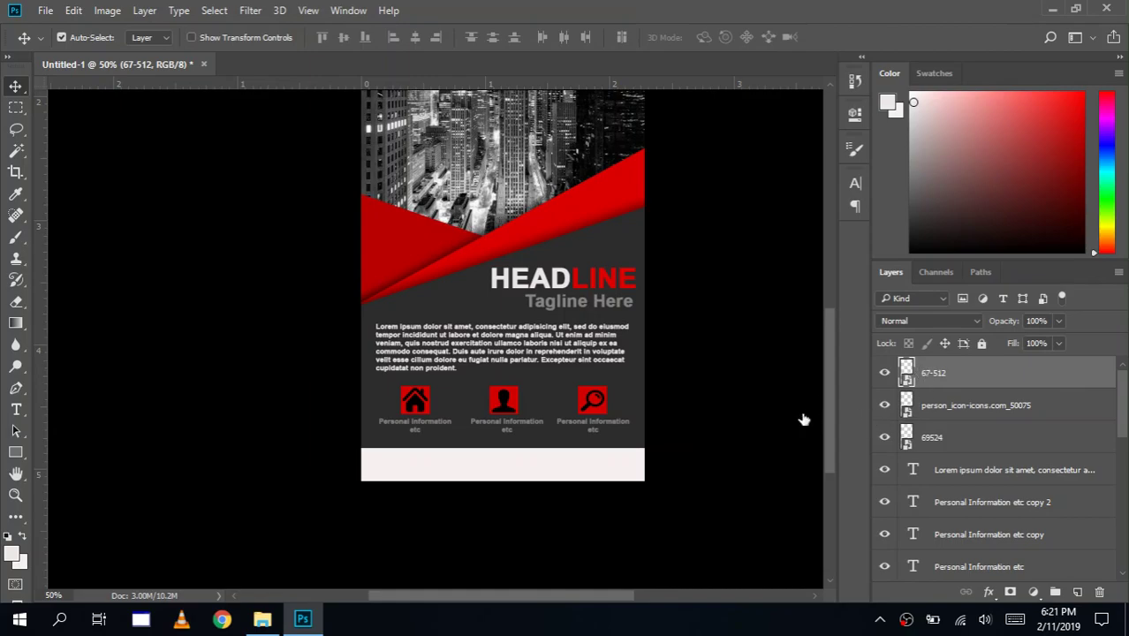
key("space")
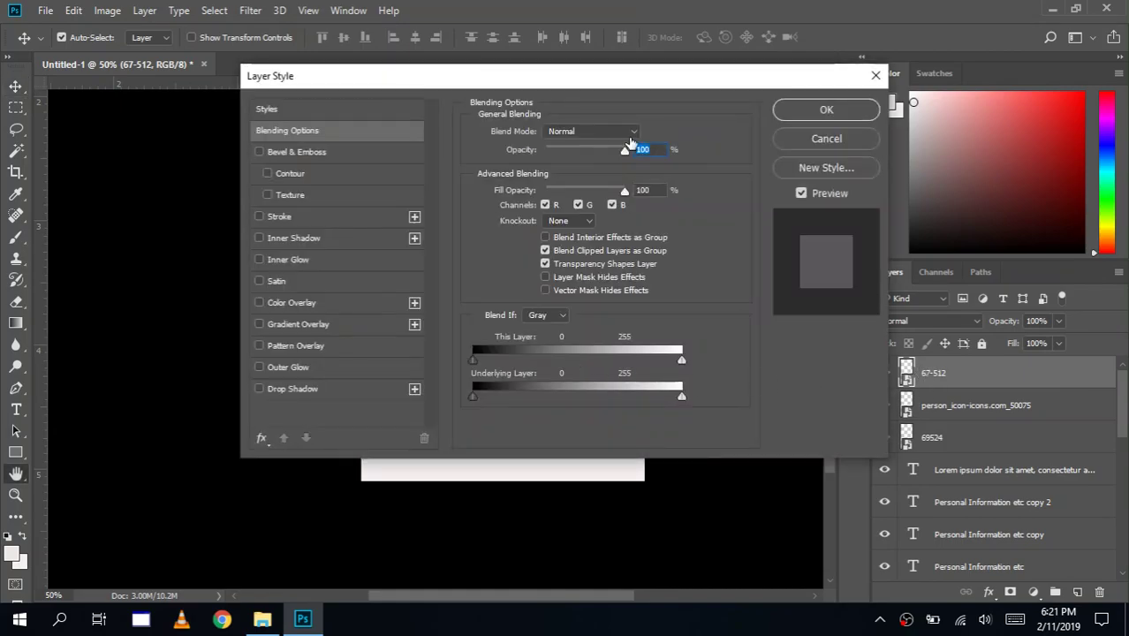
Step: Give the magnifier icon a white Color Overlay
left_click_drag(638, 78, 1005, 40)
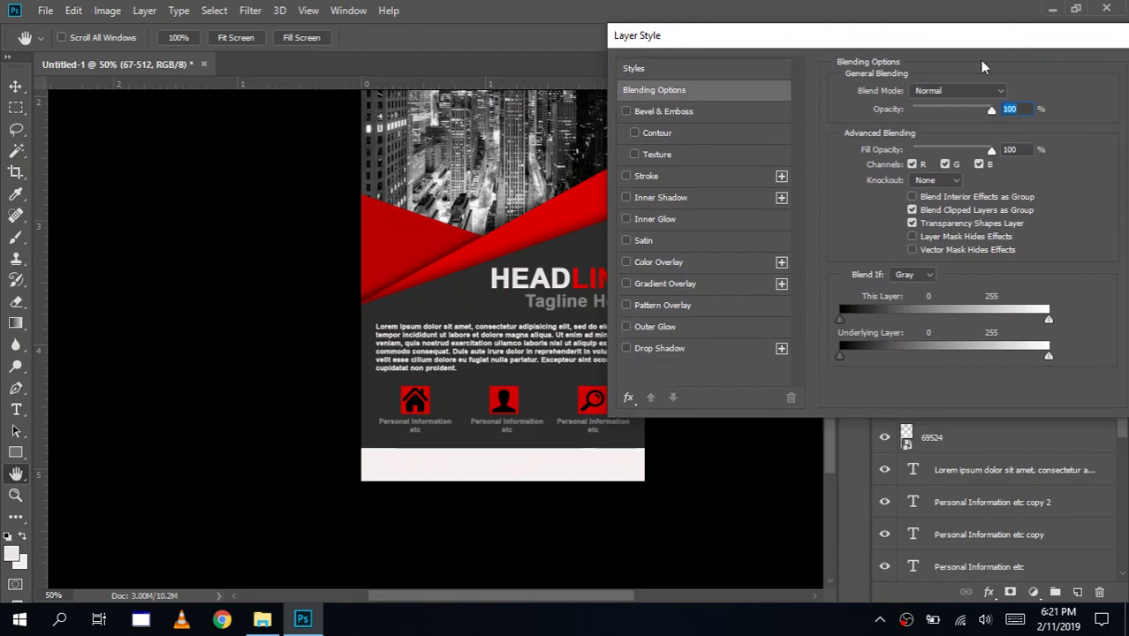
left_click(660, 262)
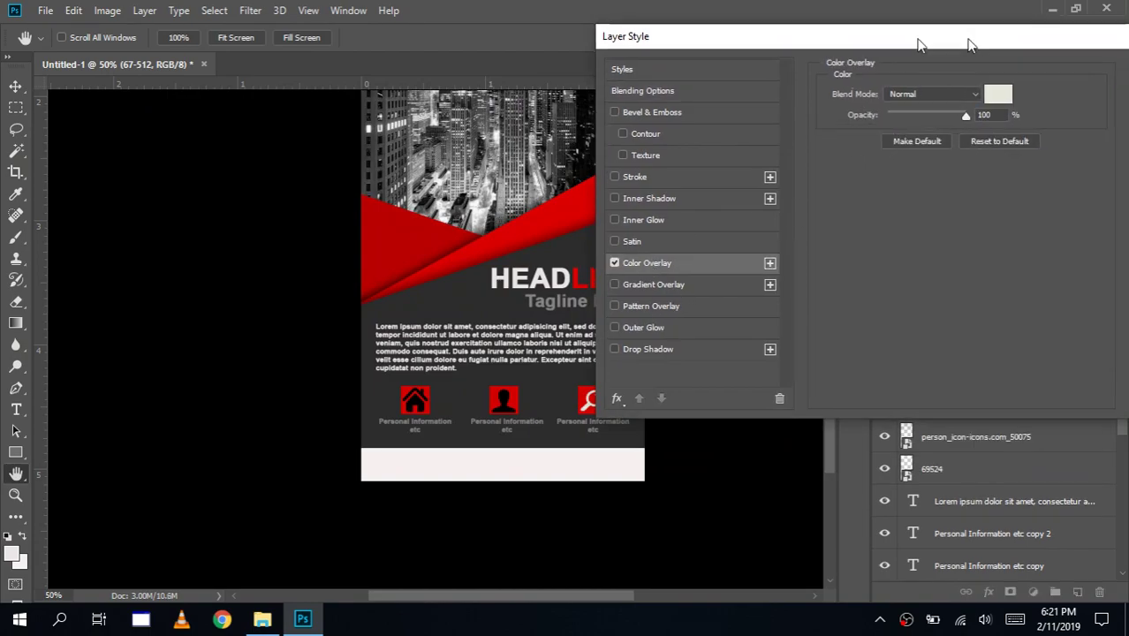
left_click_drag(919, 38, 711, 58)
left_click(976, 89)
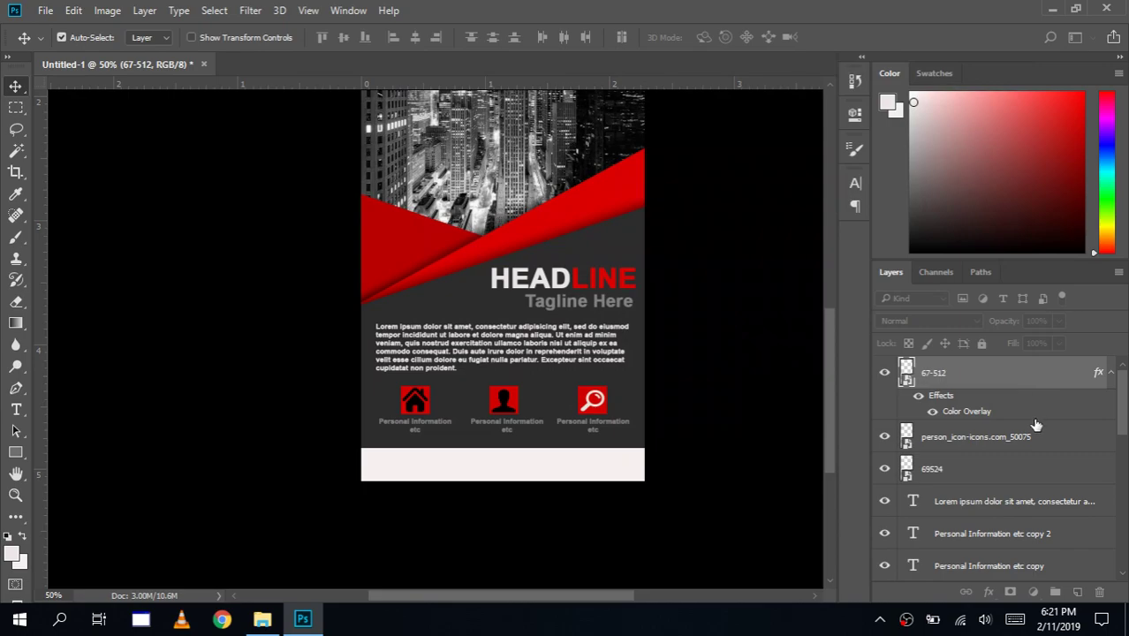
left_click(1111, 375)
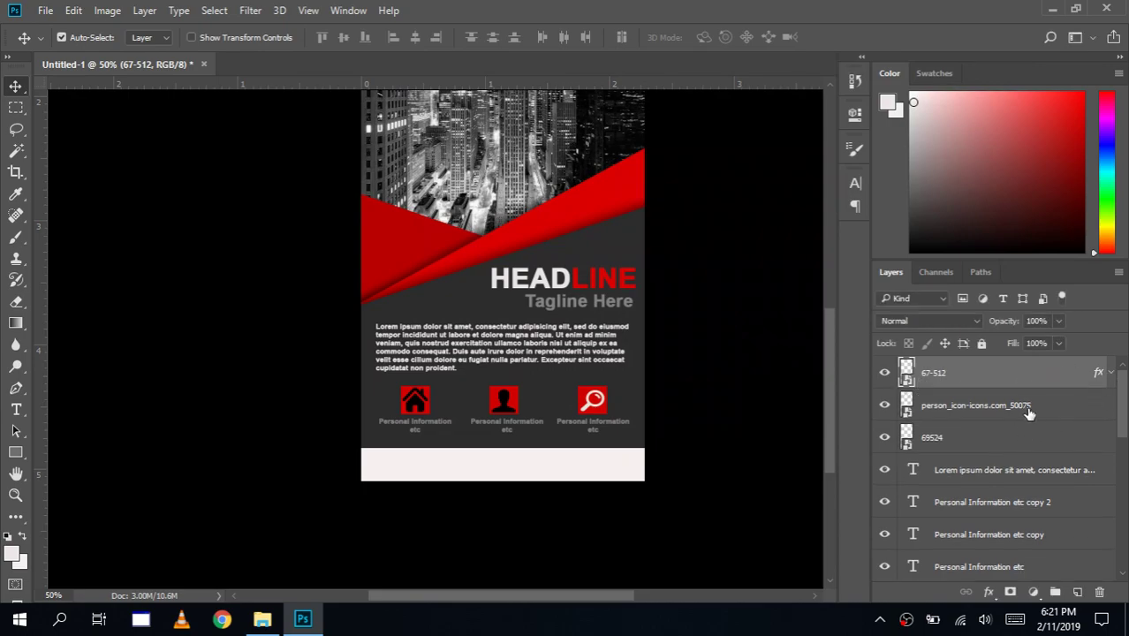
Step: Give the person icon layer a white Color Overlay
left_click(1057, 410)
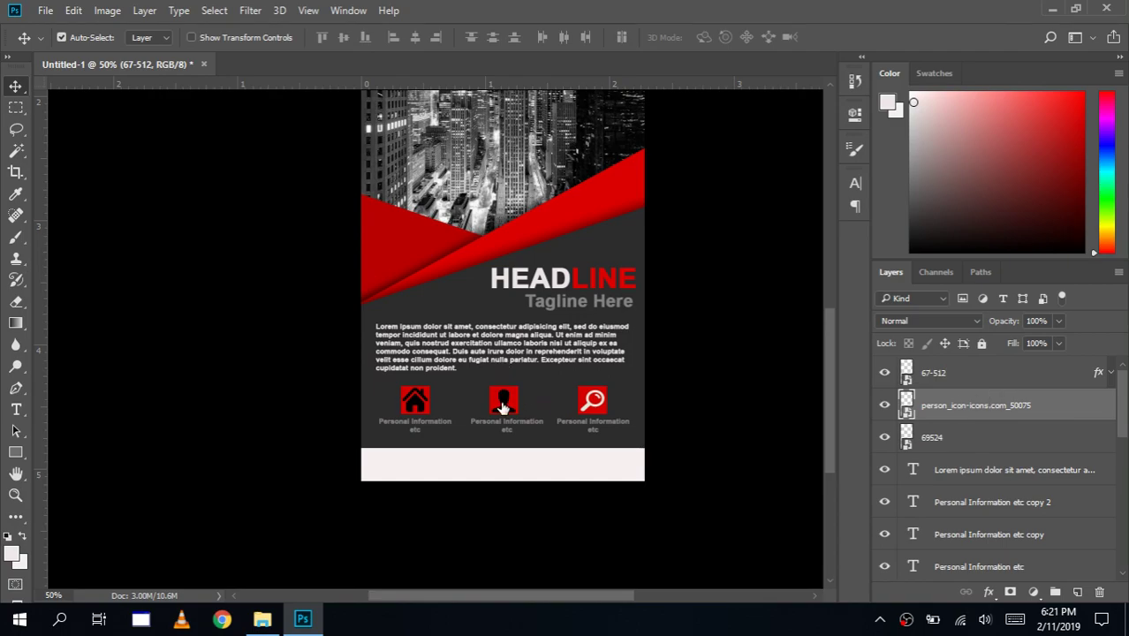
key("space")
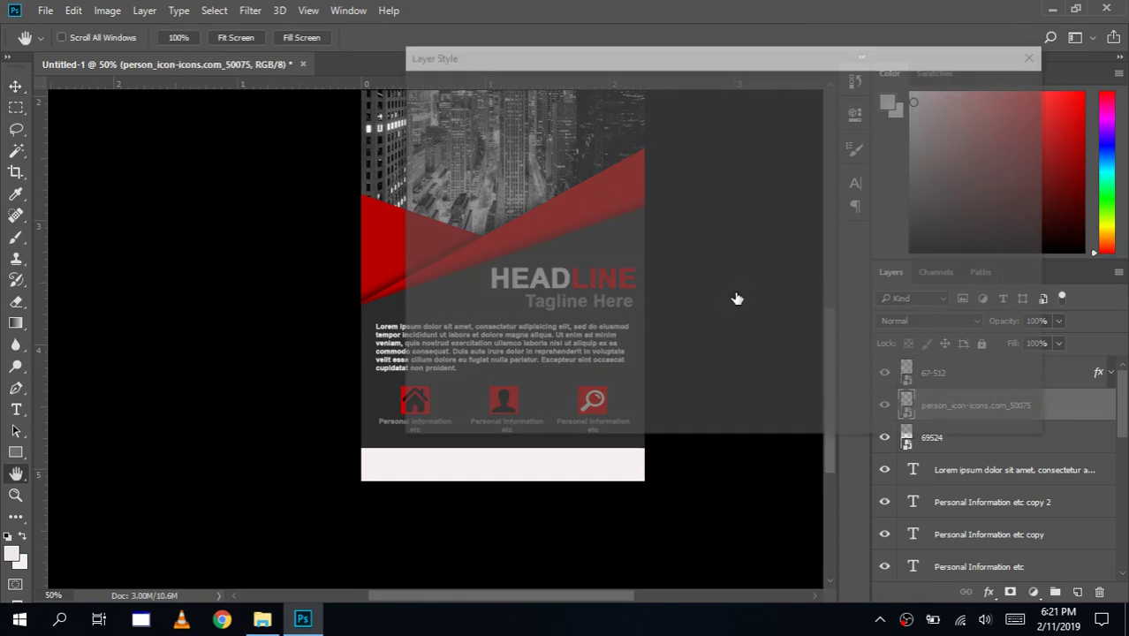
left_click(457, 283)
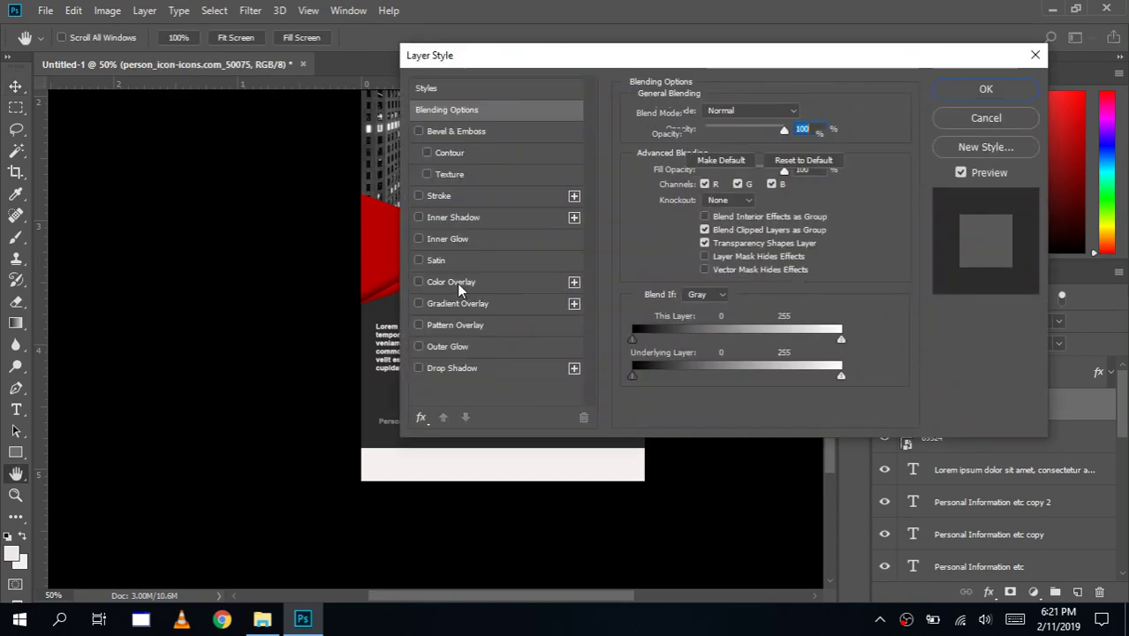
left_click(1003, 95)
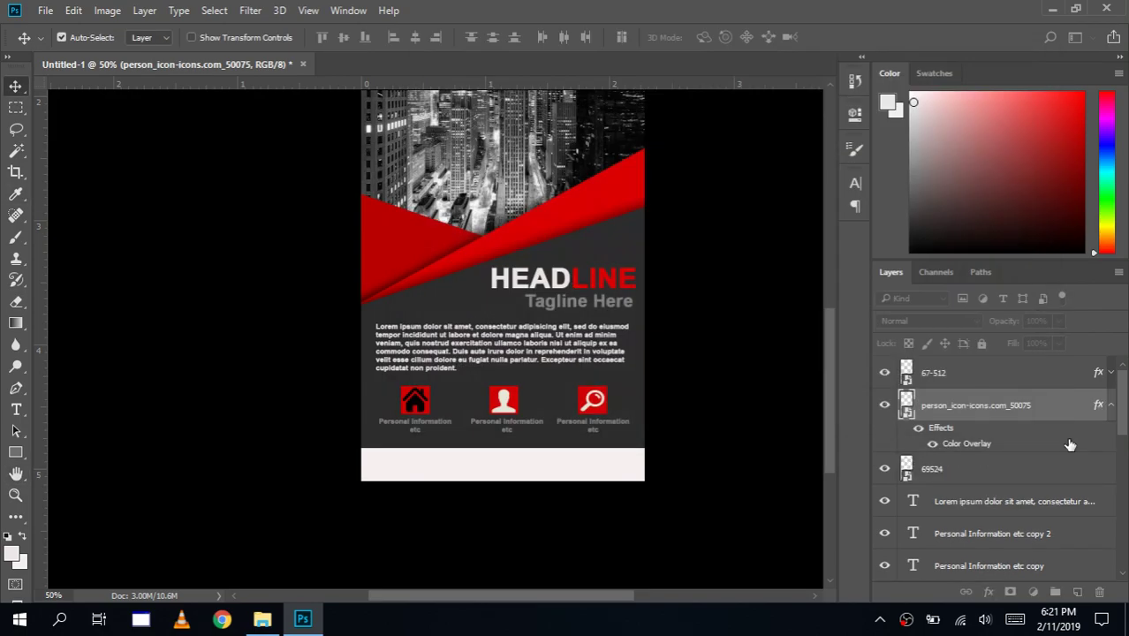
Step: Give the home icon layer a white Color Overlay, then zoom out to view the whole flyer
left_click(1048, 476)
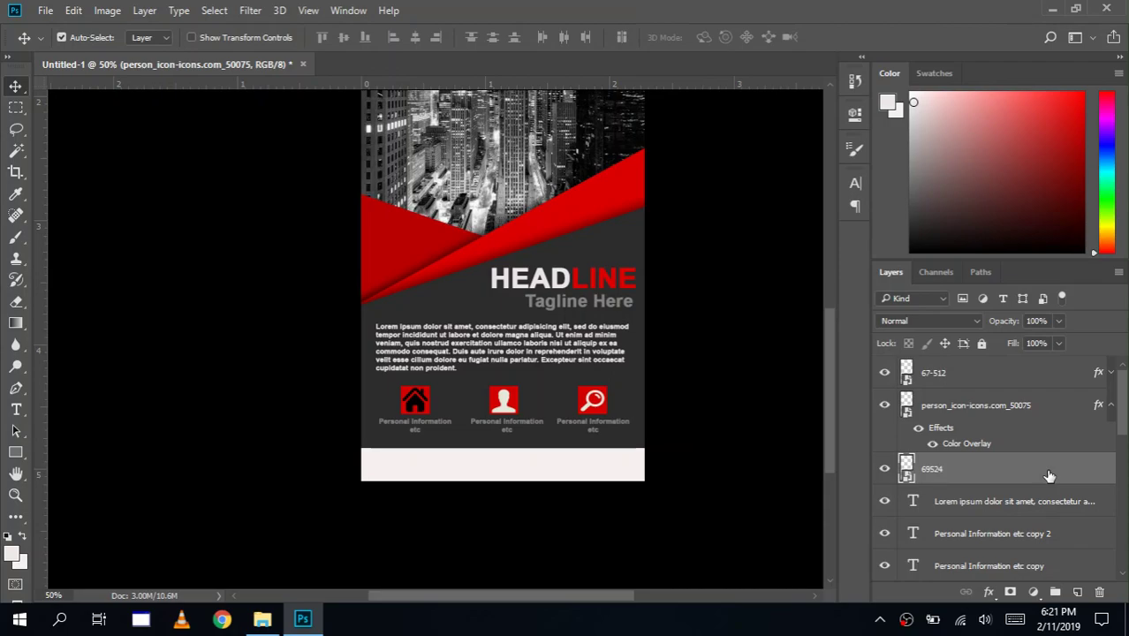
double_click(1048, 477)
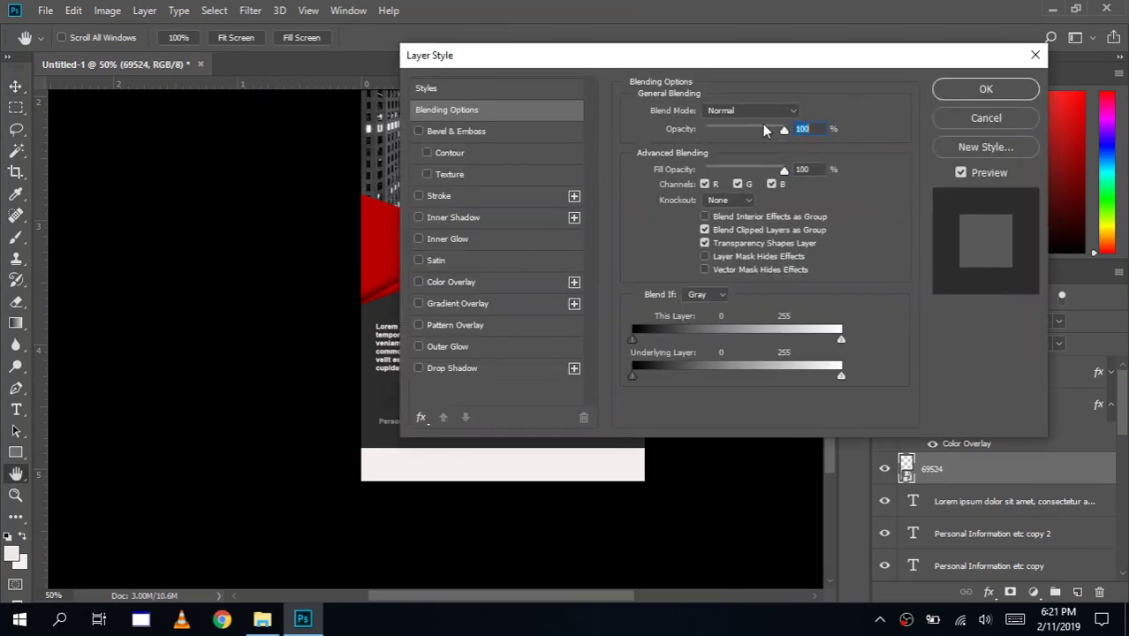
left_click(451, 281)
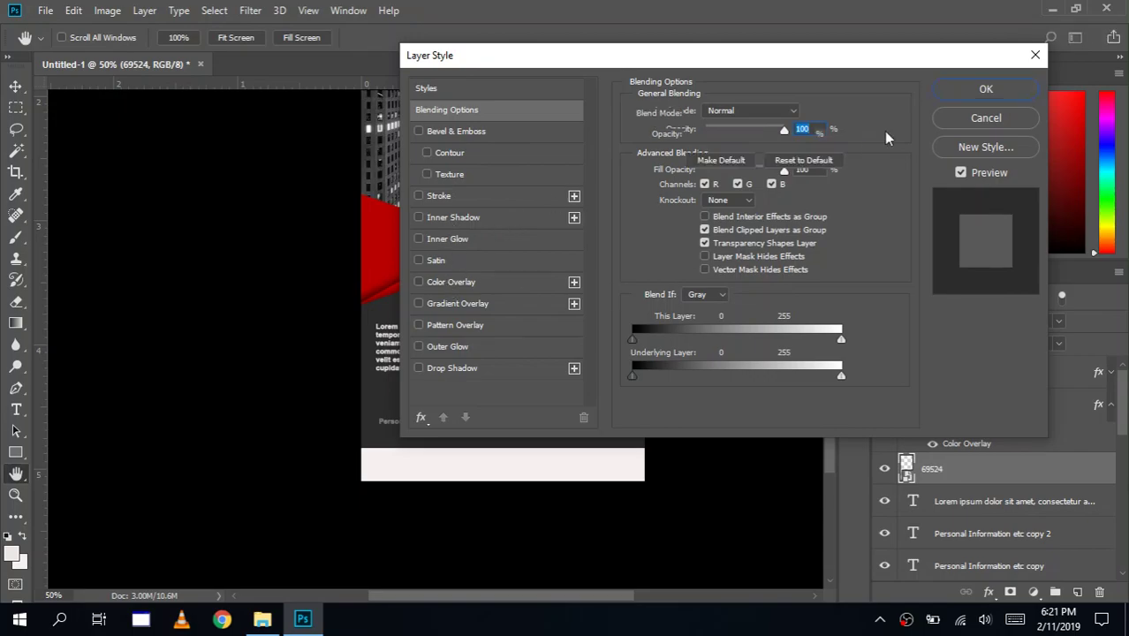
left_click(986, 90)
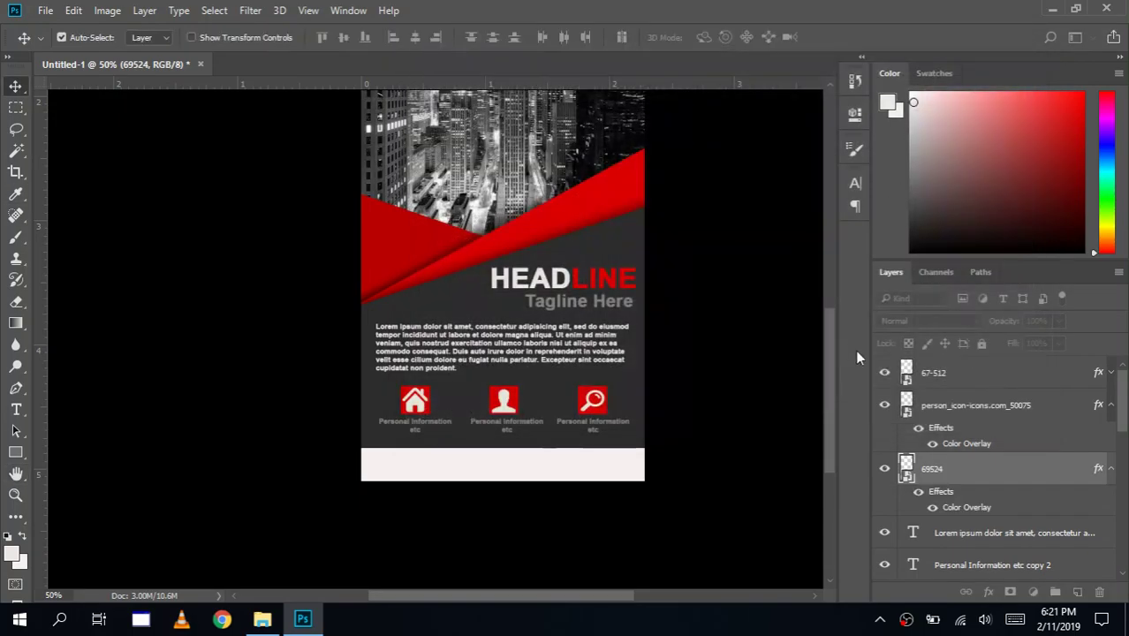
left_click(16, 497)
left_click(495, 290, "alt")
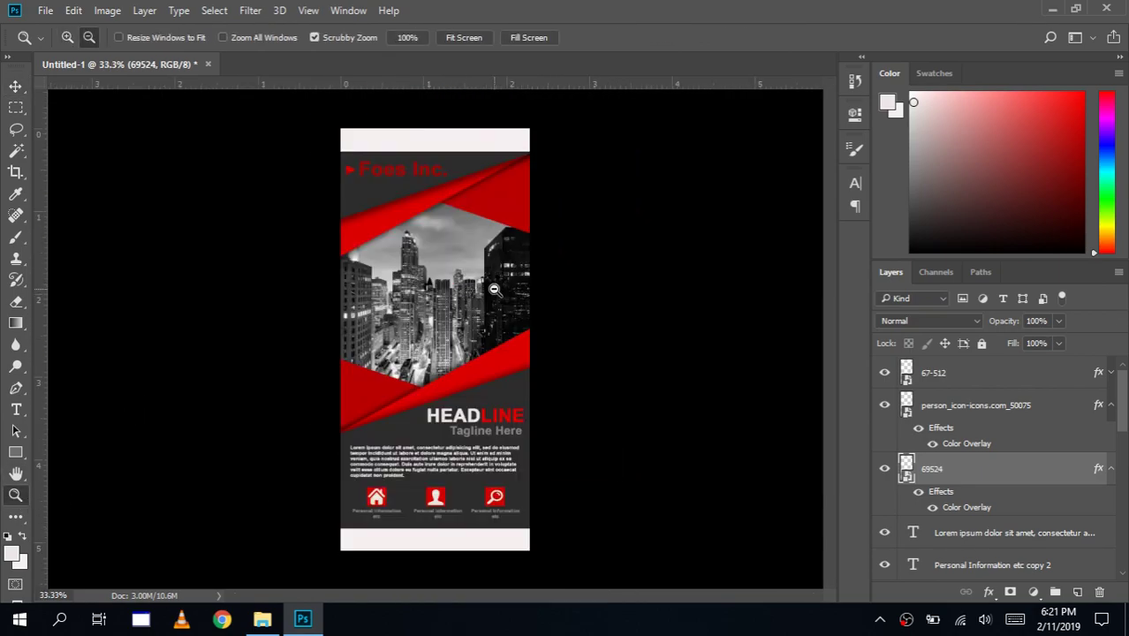